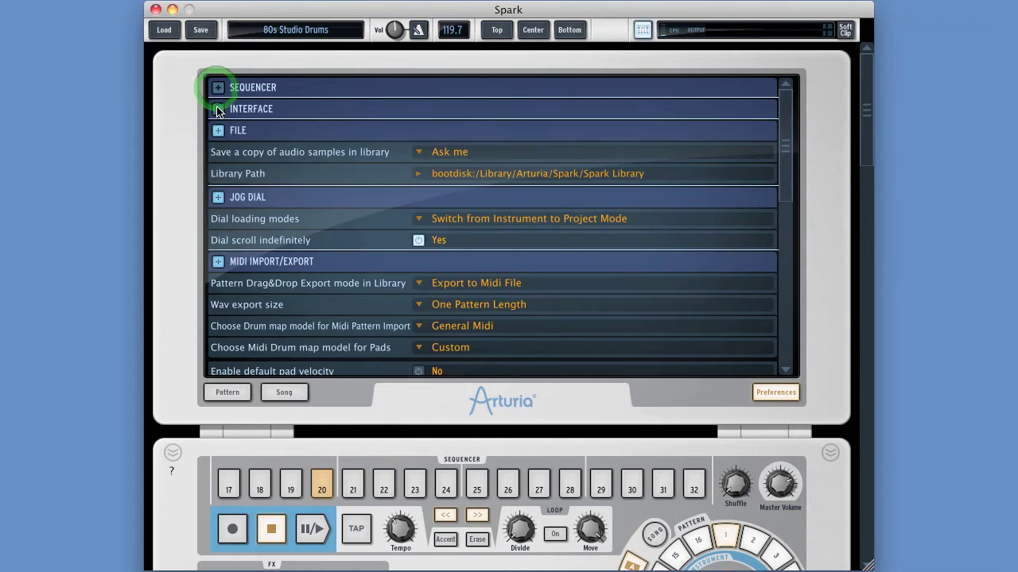
click(217, 108)
Step: Collapse the Interface, File, Jog Dial, MIDI Import/Export and Controller sections, then toggle Sequencer
click(217, 109)
click(218, 130)
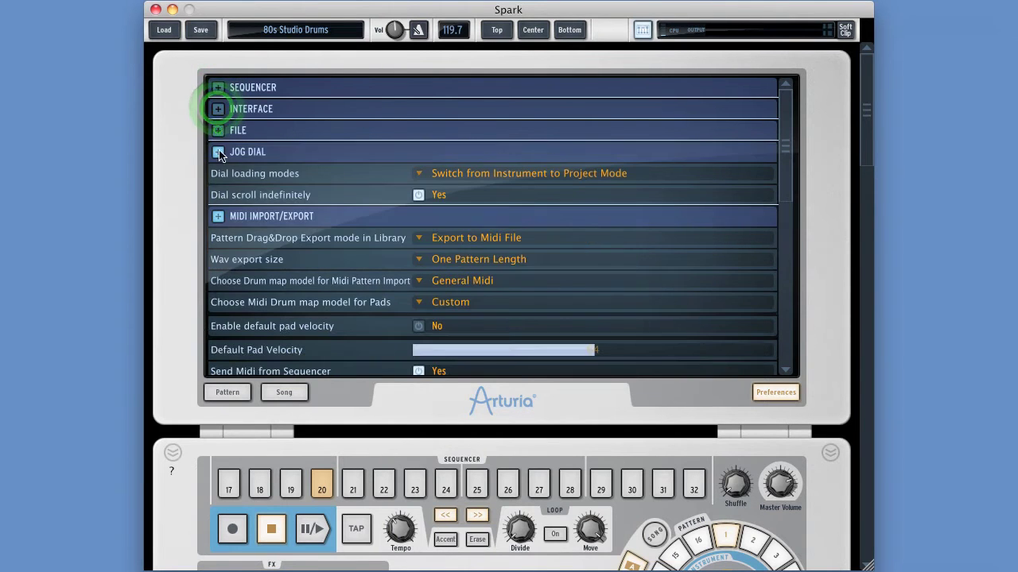
click(218, 151)
click(218, 173)
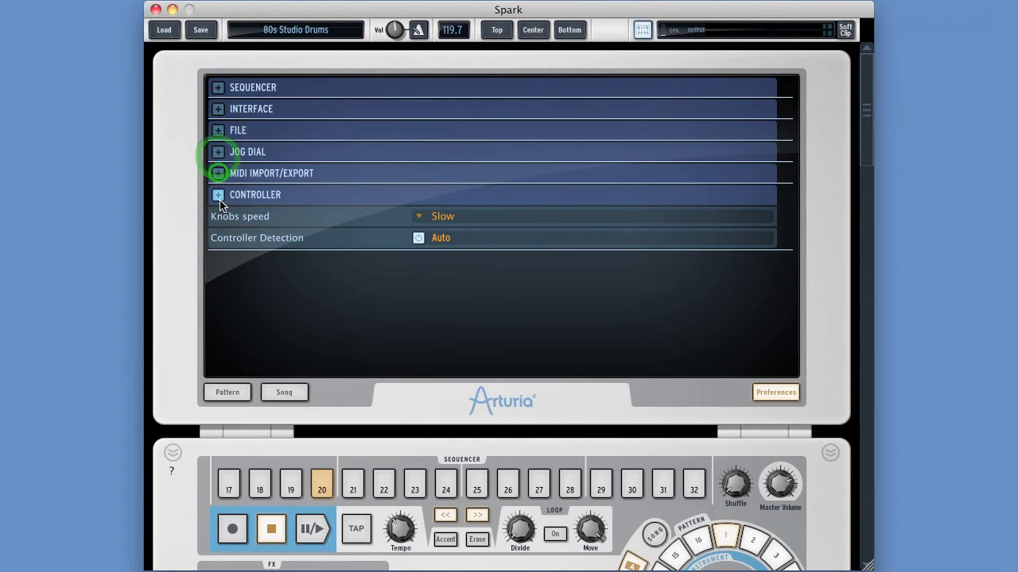
click(217, 195)
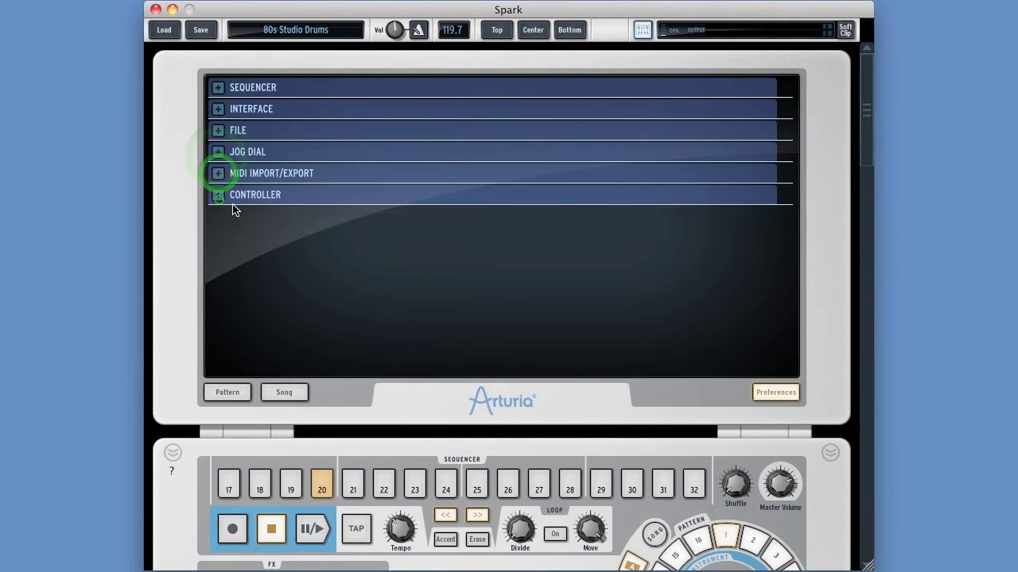
click(218, 87)
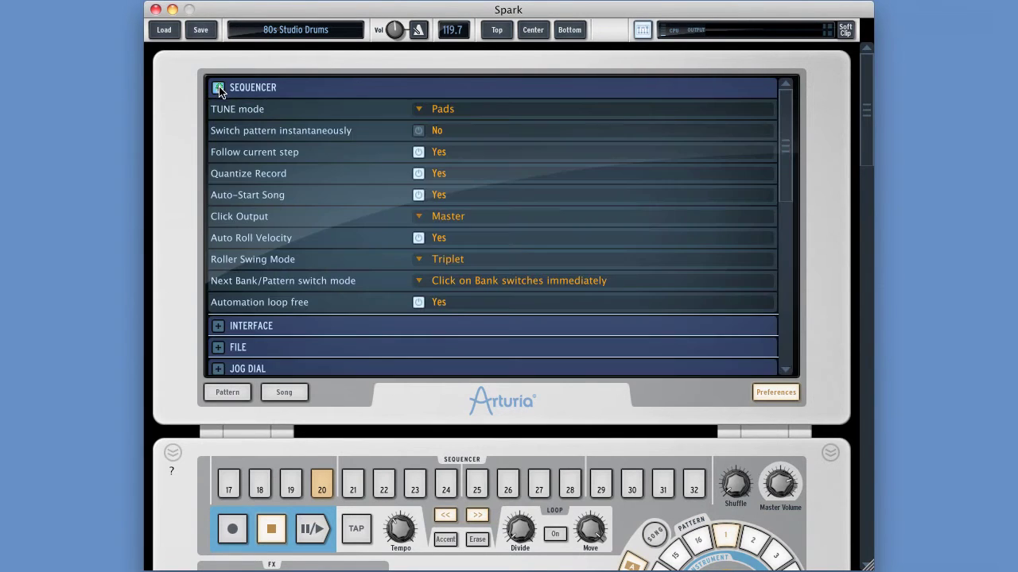
Step: Change TUNE mode to Sequencer Steps and switch back to the drum machine view
click(450, 109)
click(478, 125)
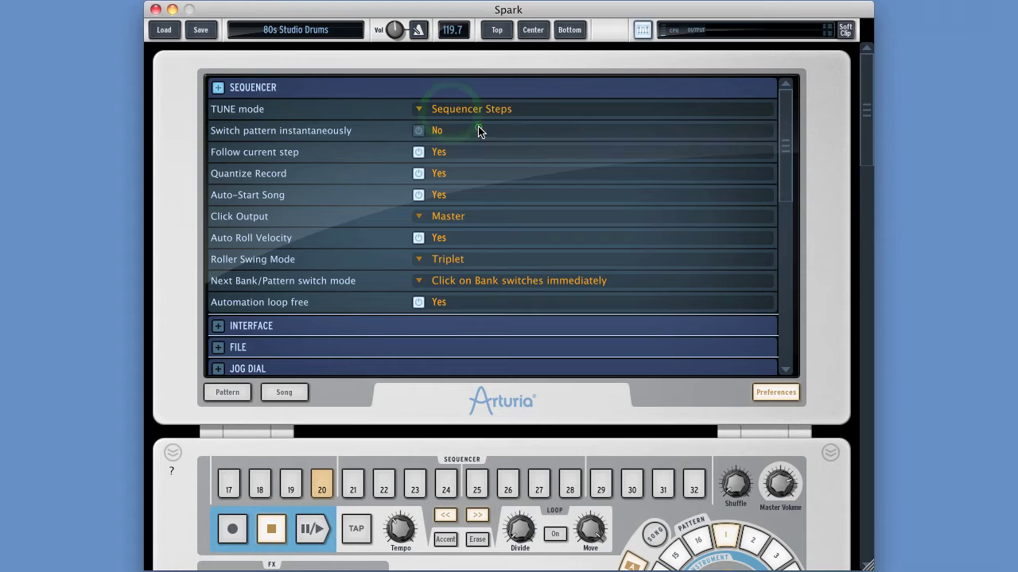
click(533, 30)
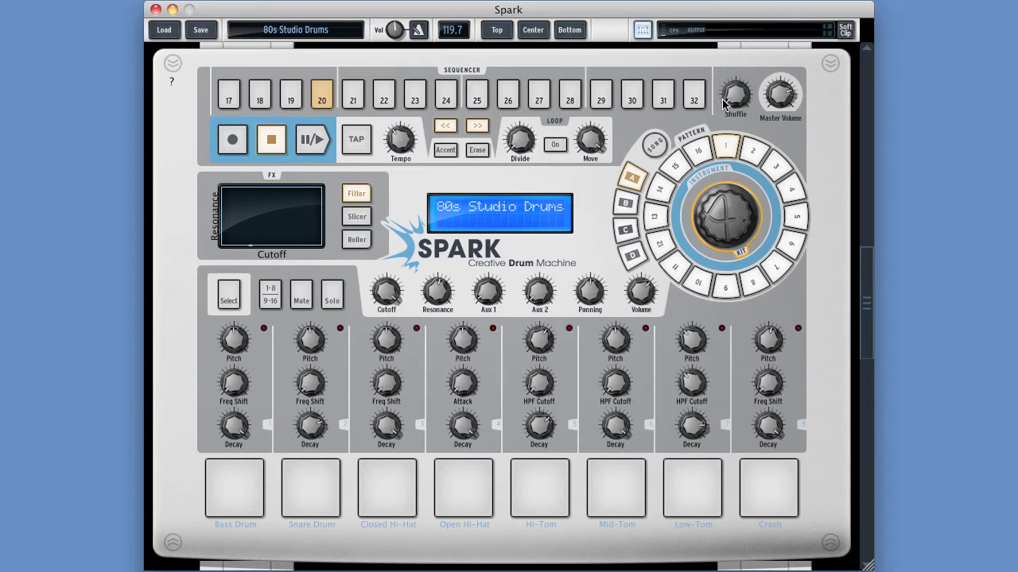
Step: Set TUNE mode back to Pads, check the drum machine, then reopen the preferences
click(497, 30)
click(465, 108)
click(461, 134)
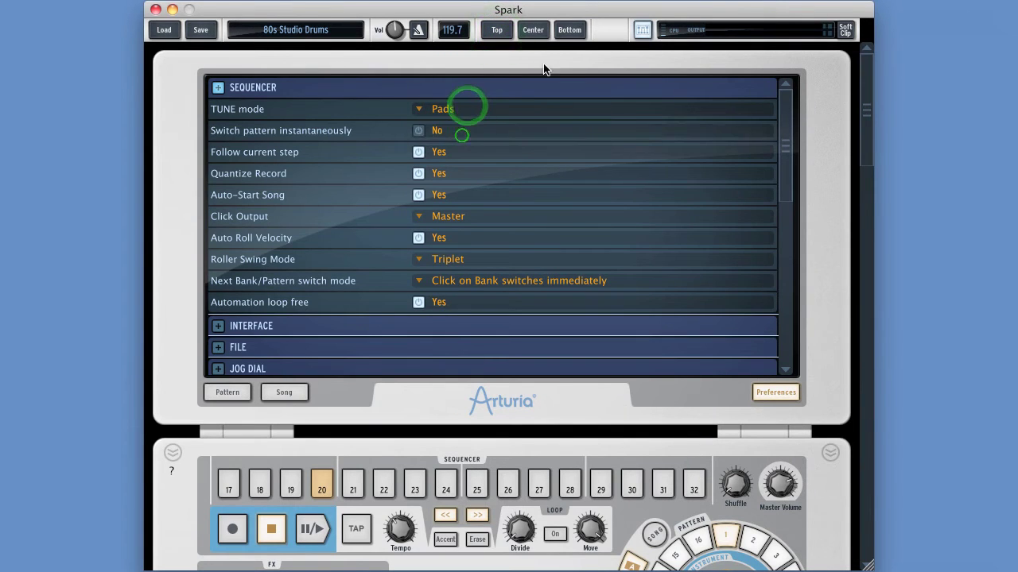
click(533, 30)
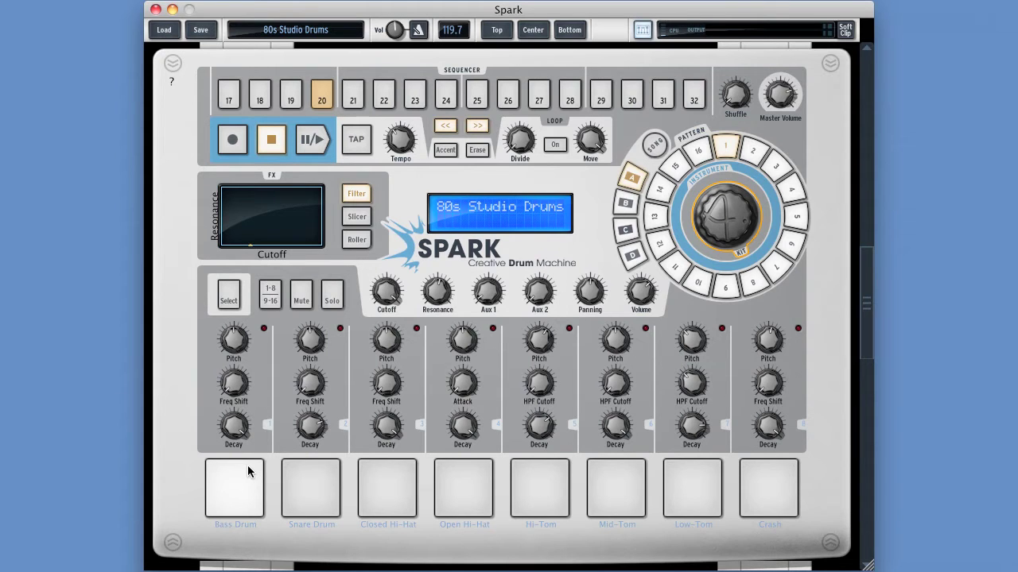
click(496, 31)
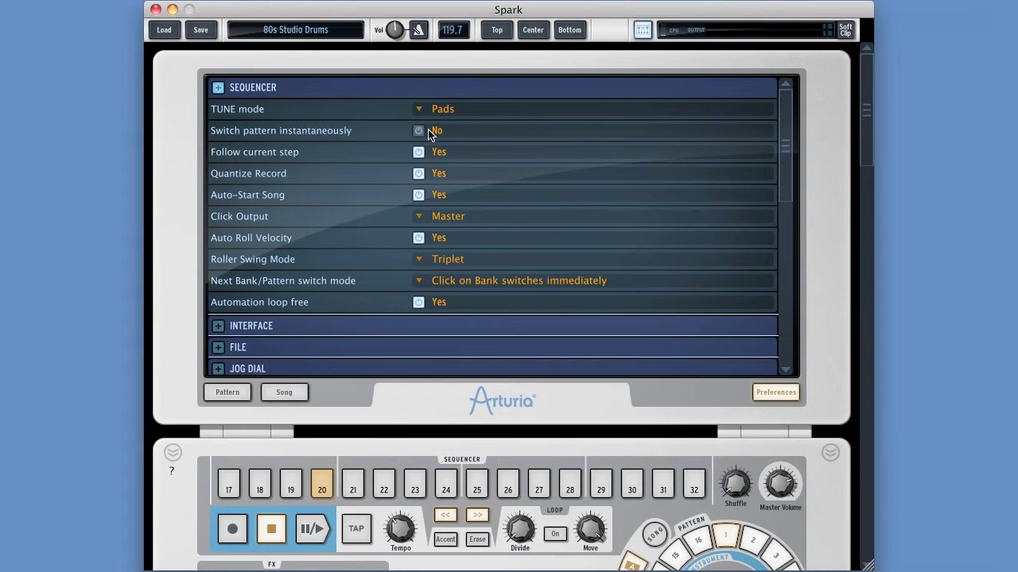
Step: Play bank A pattern 1 at -12 dB master volume, queueing patterns 4 and 1, then stop
click(532, 30)
click(632, 177)
click(725, 145)
key(space)
click(780, 129)
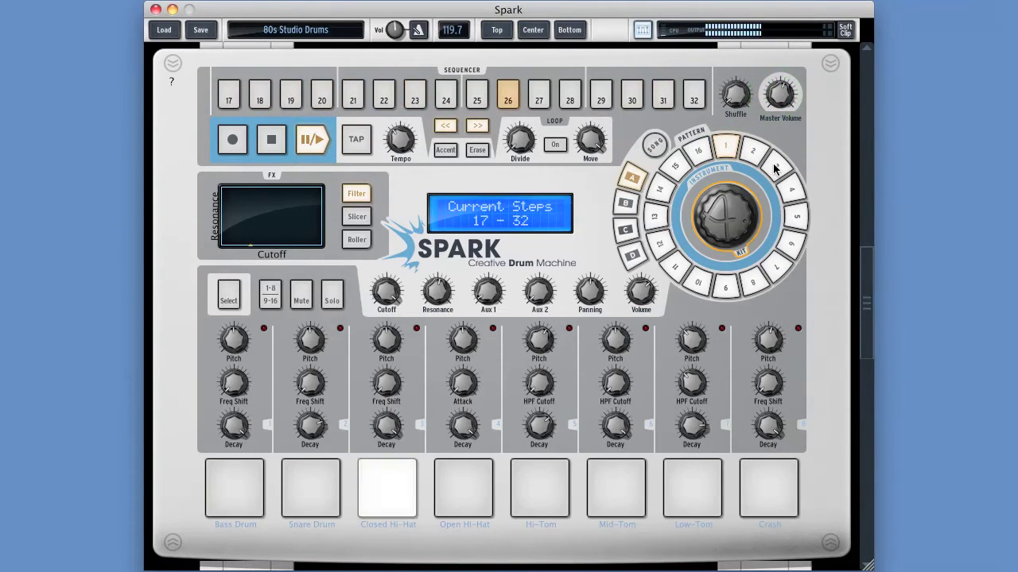
click(795, 193)
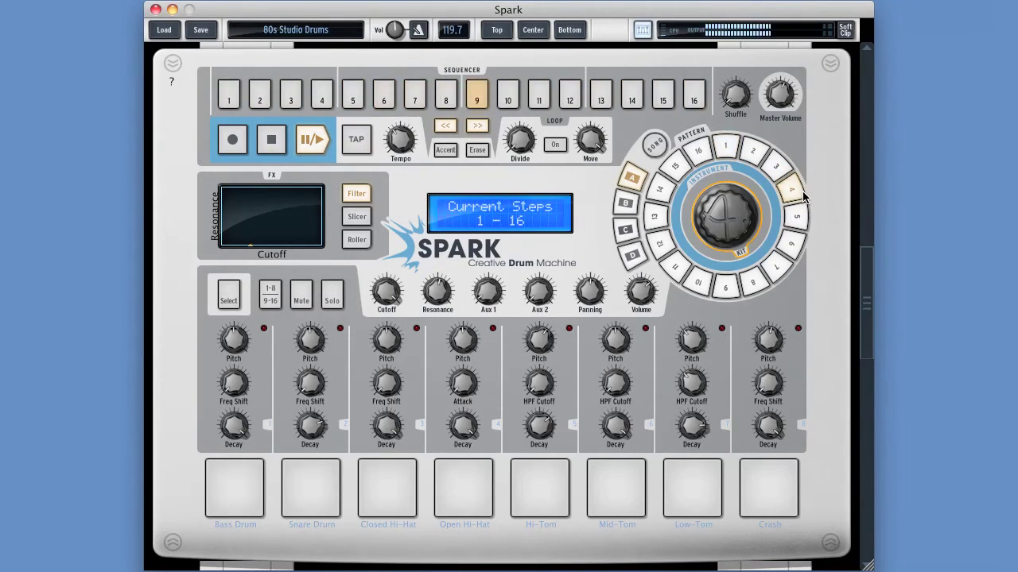
click(717, 156)
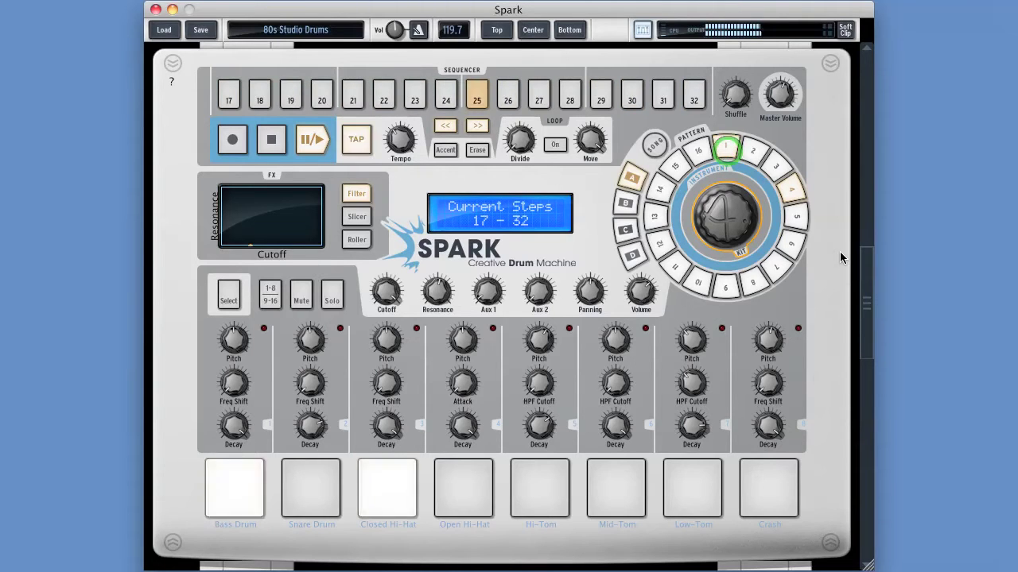
click(274, 142)
Step: Set Switch pattern instantaneously to No and retest by queueing patterns 6, 9 and 4
click(497, 30)
click(419, 131)
click(532, 30)
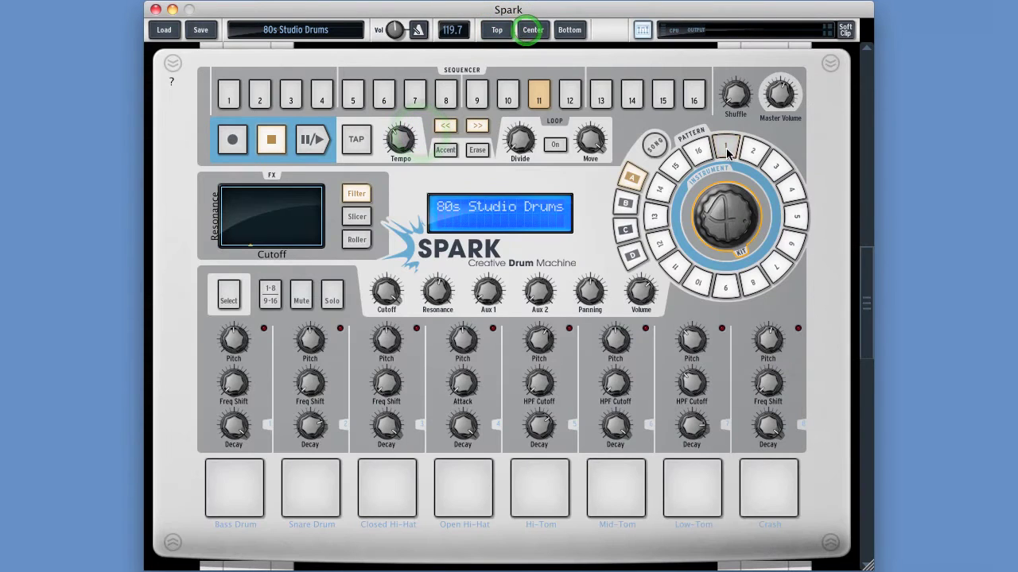
click(314, 141)
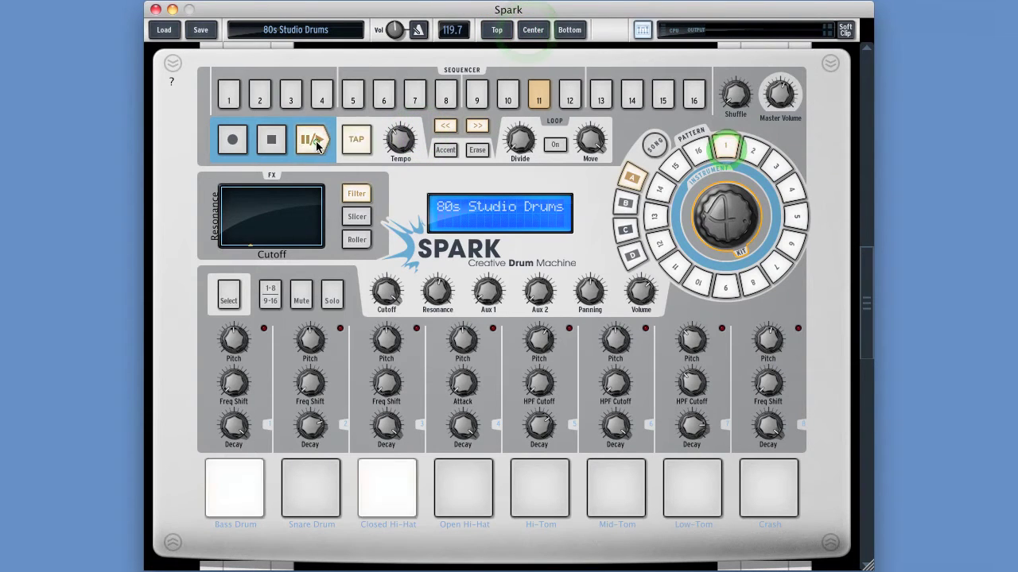
click(785, 248)
click(726, 288)
click(663, 246)
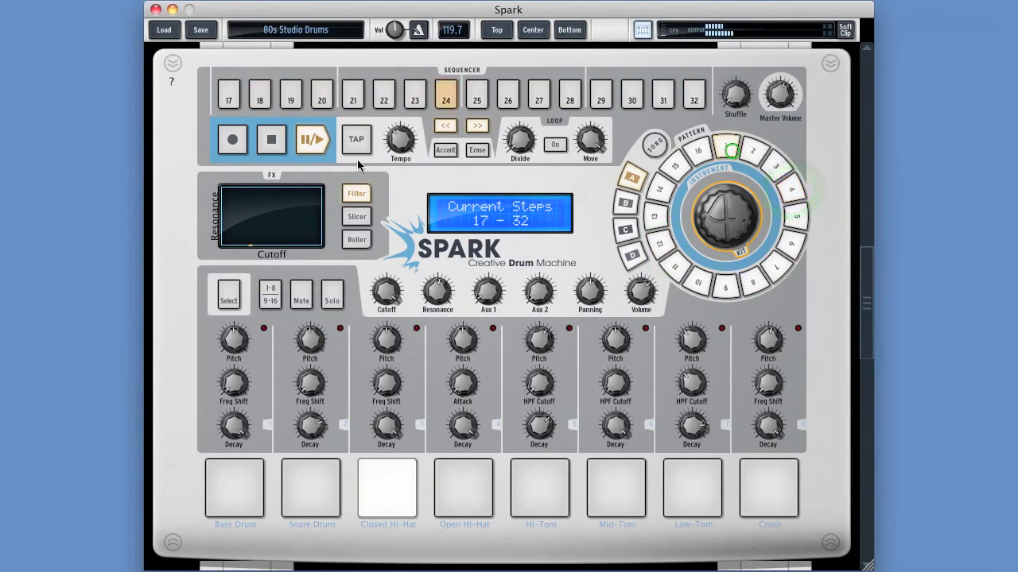
click(271, 139)
click(494, 36)
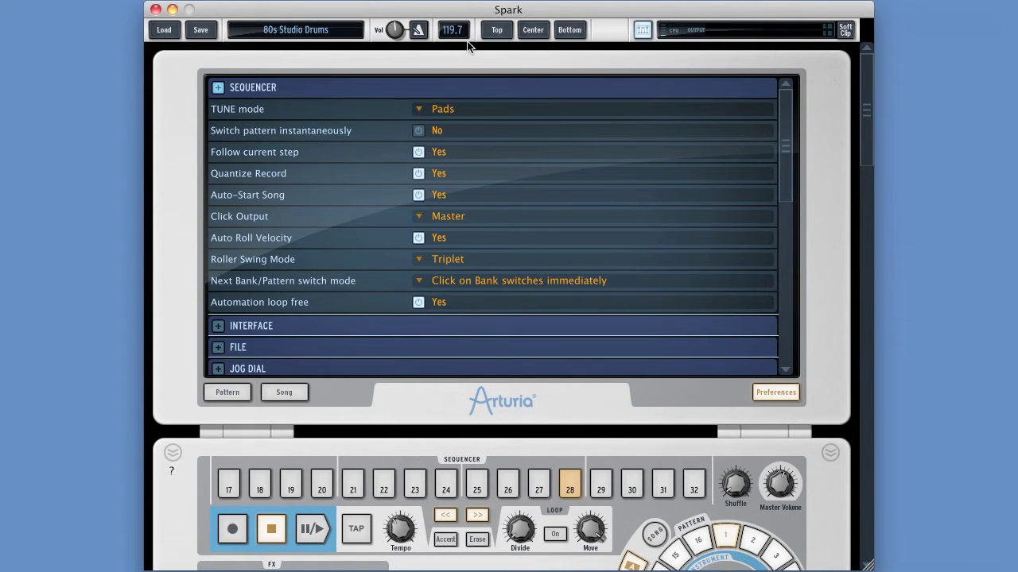
click(232, 392)
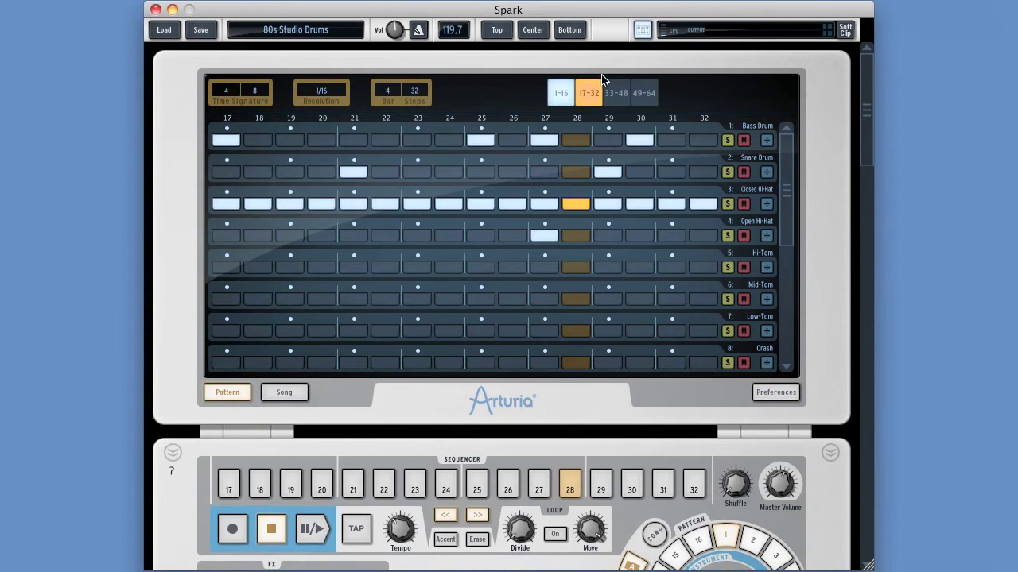
click(560, 95)
click(588, 94)
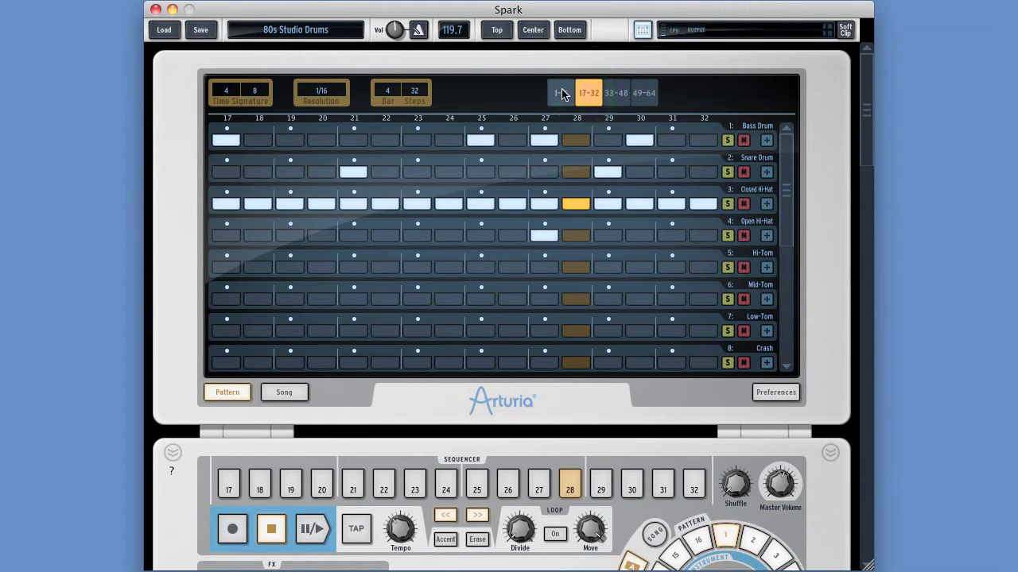
click(561, 95)
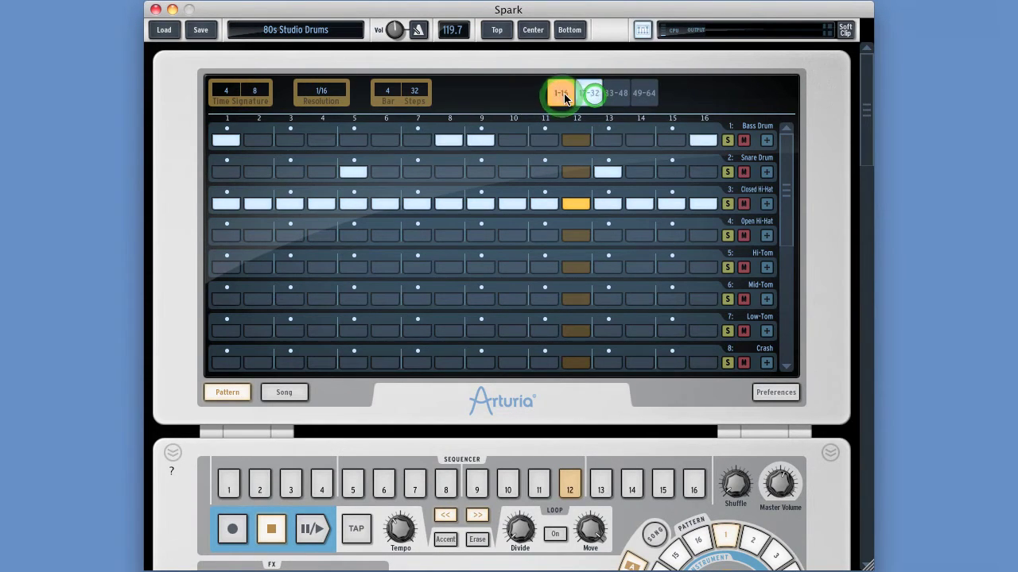
click(588, 94)
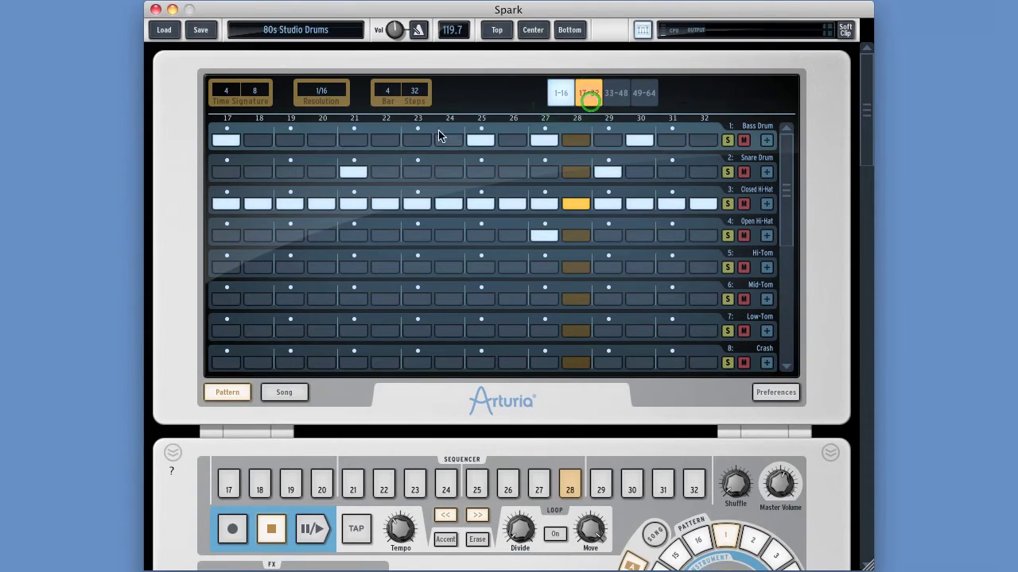
click(560, 94)
click(589, 94)
click(561, 93)
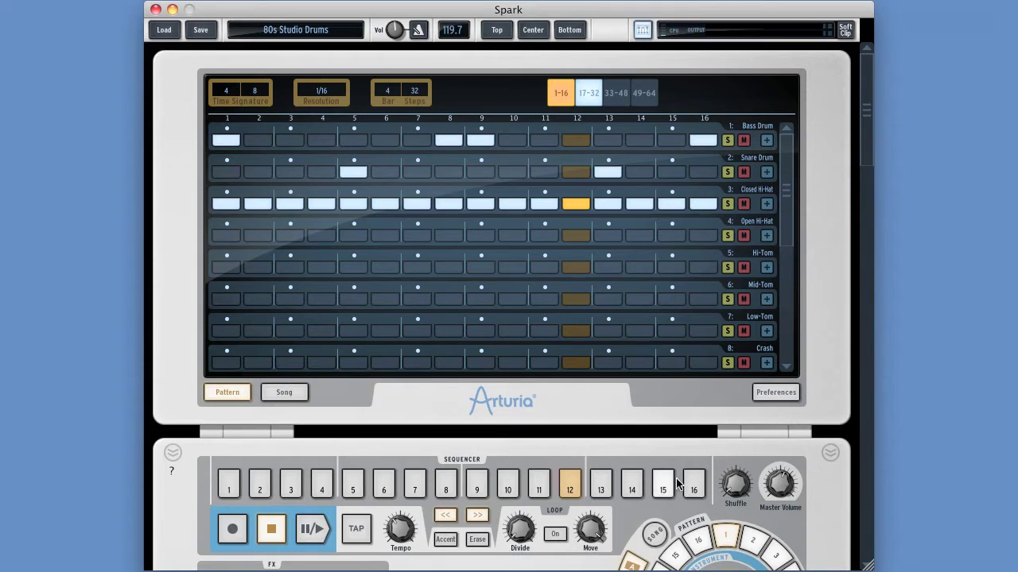
click(596, 100)
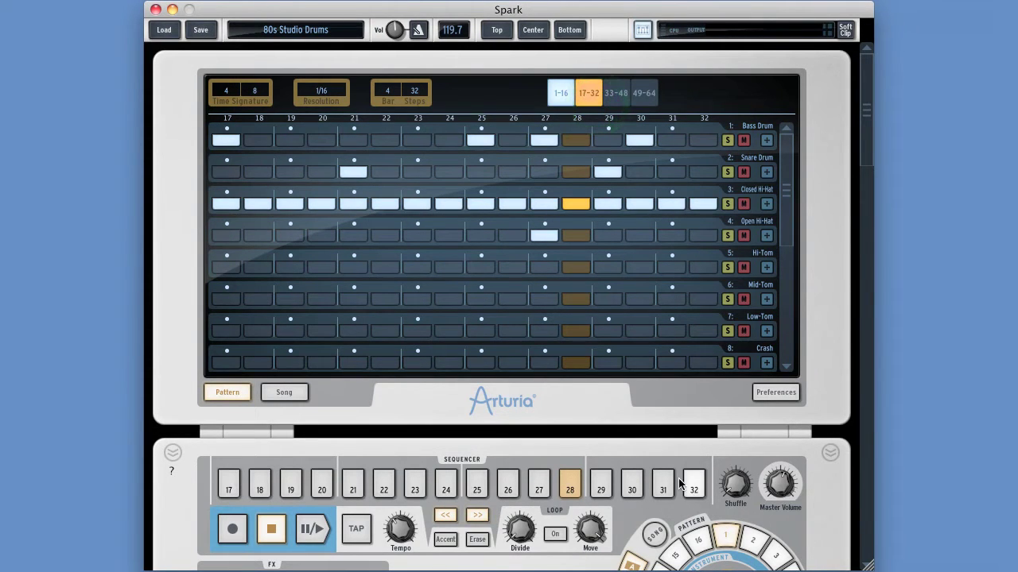
click(312, 527)
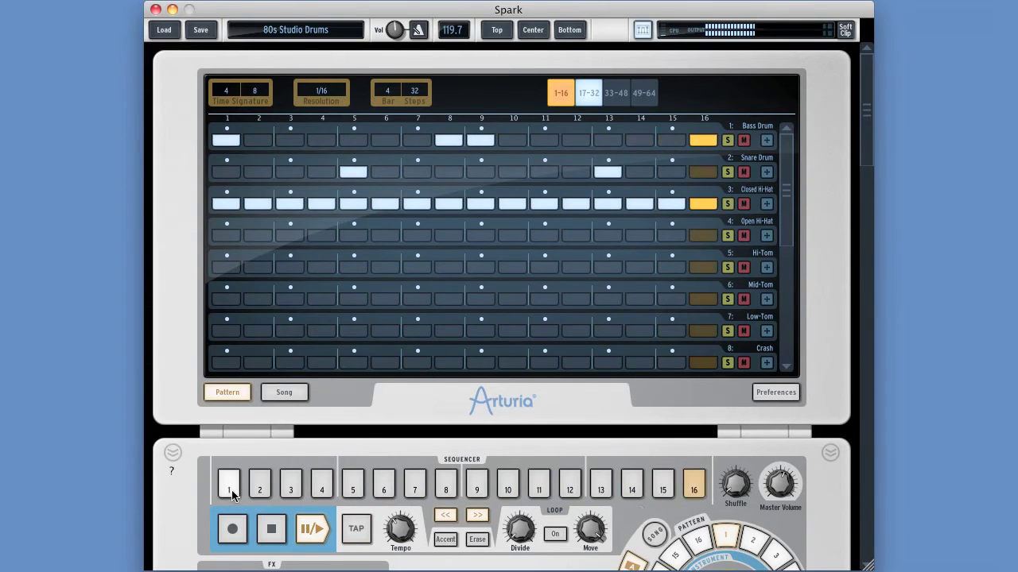
click(271, 528)
click(496, 30)
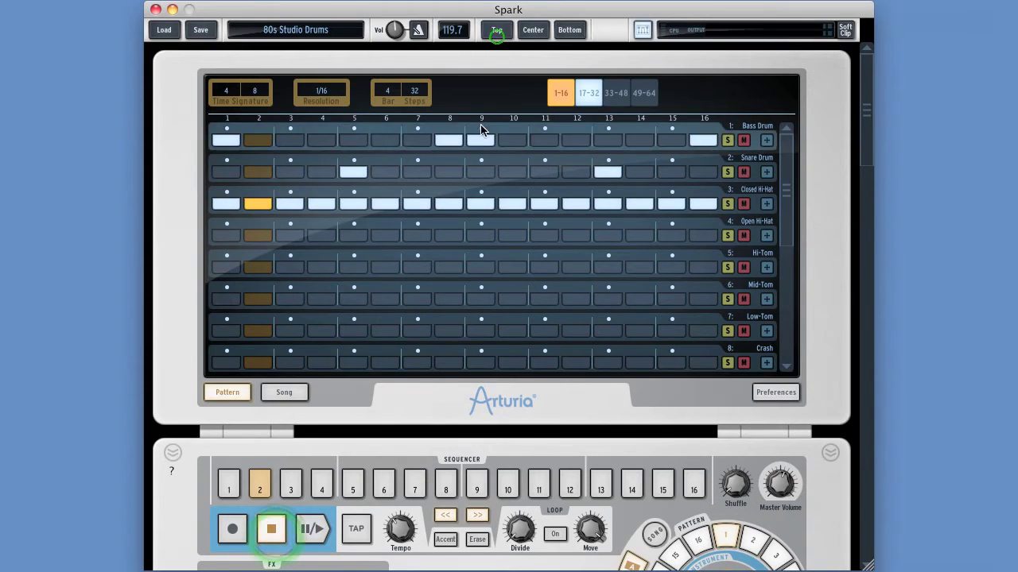
click(761, 395)
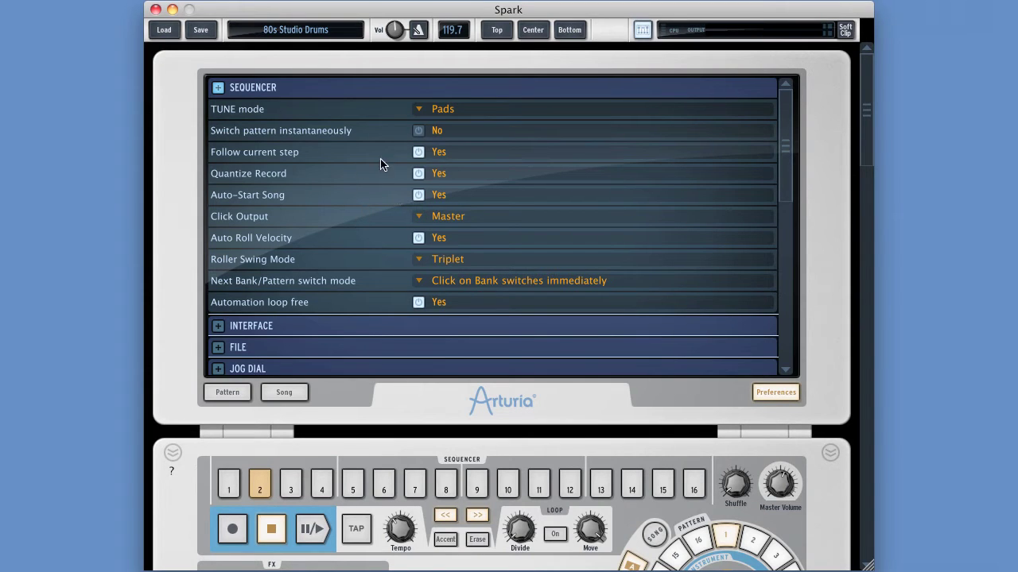
Step: Turn off step following, then play the pattern while viewing steps 17-32 and 1-16
click(419, 153)
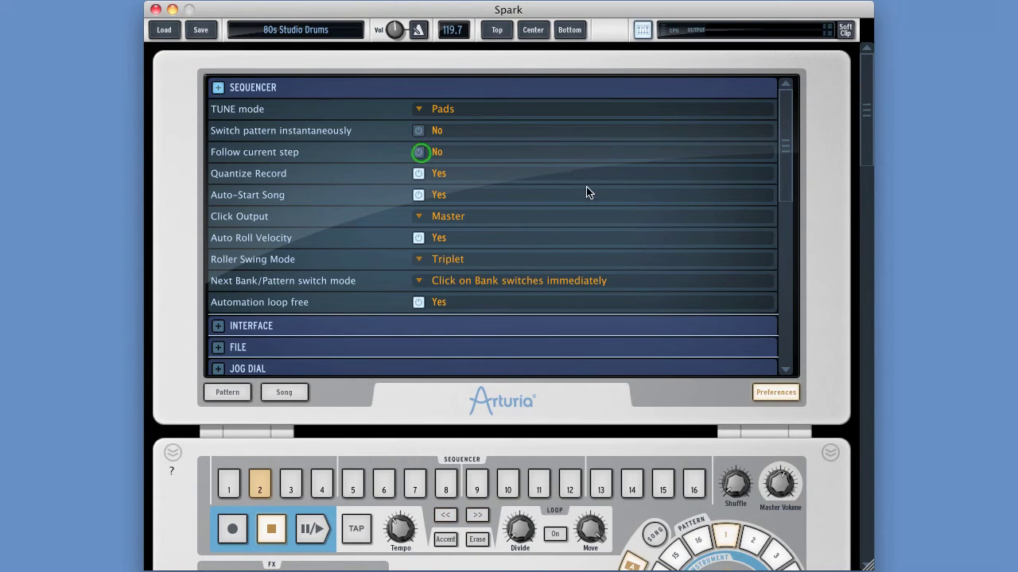
click(243, 392)
click(588, 93)
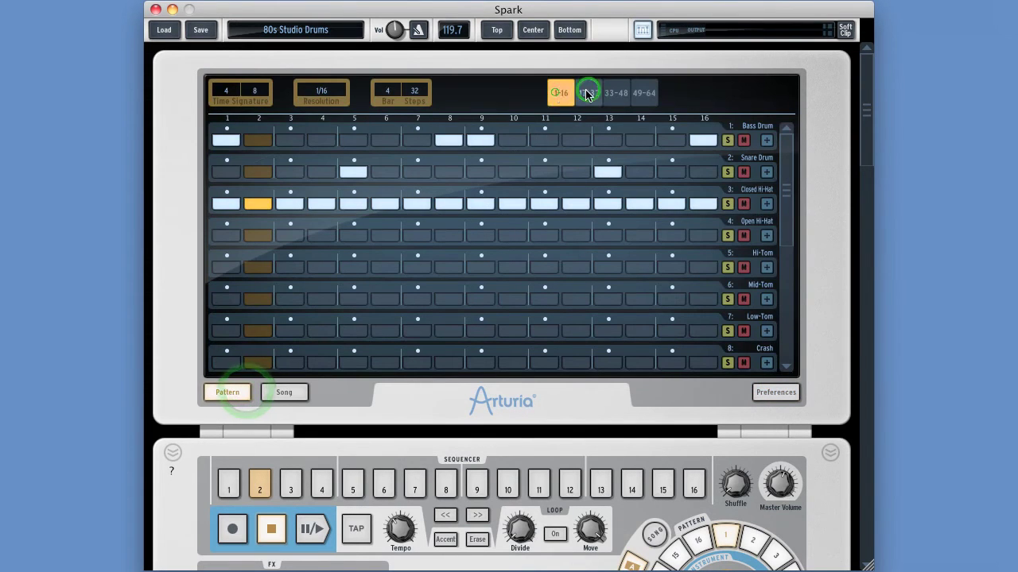
click(584, 93)
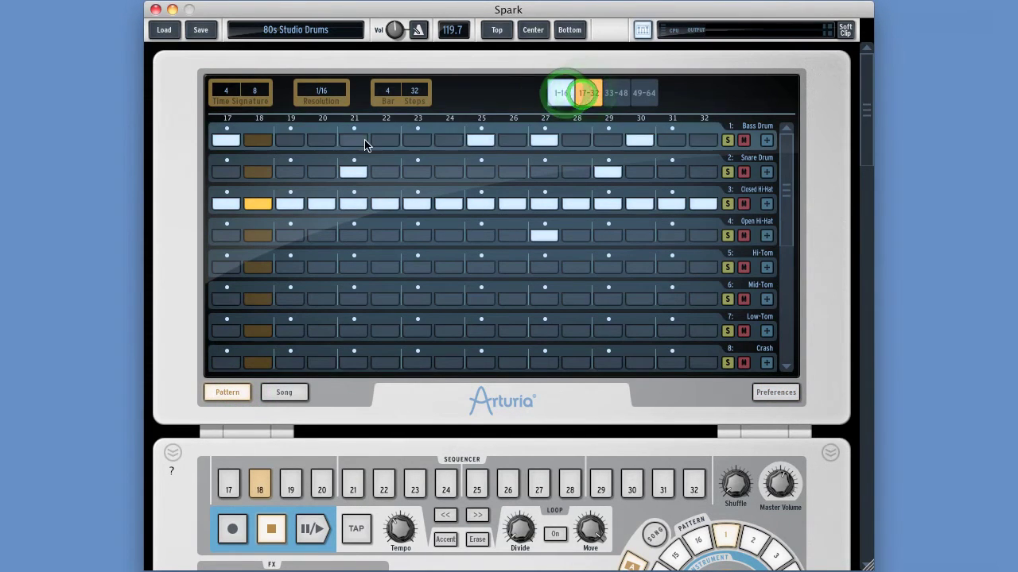
click(310, 529)
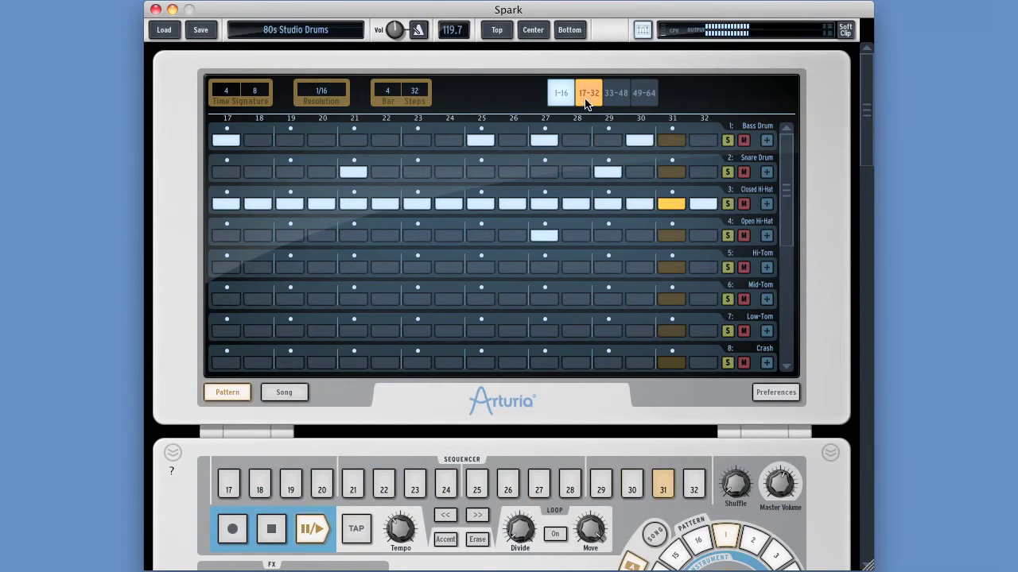
click(561, 93)
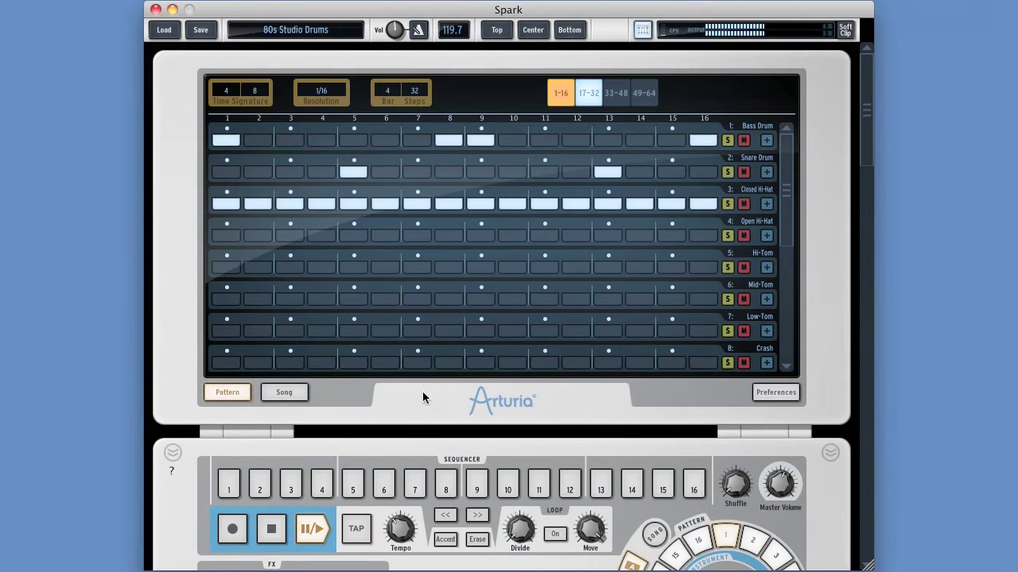
click(278, 525)
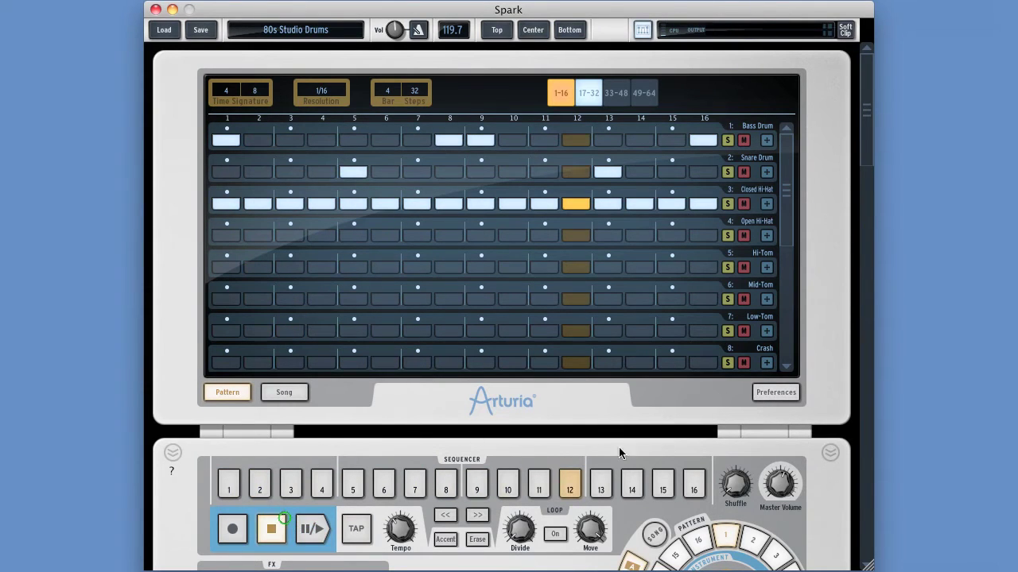
click(775, 392)
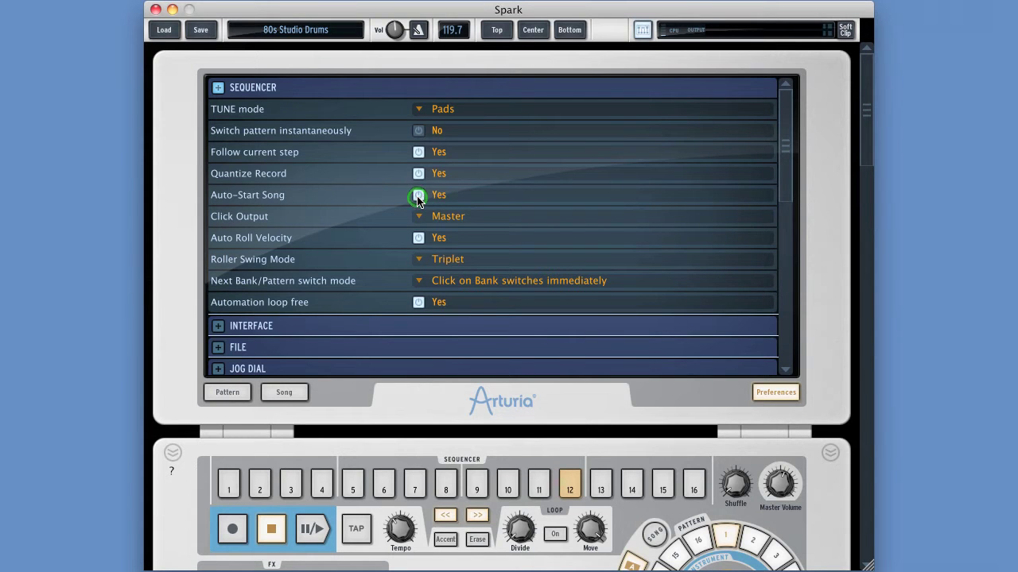
click(532, 29)
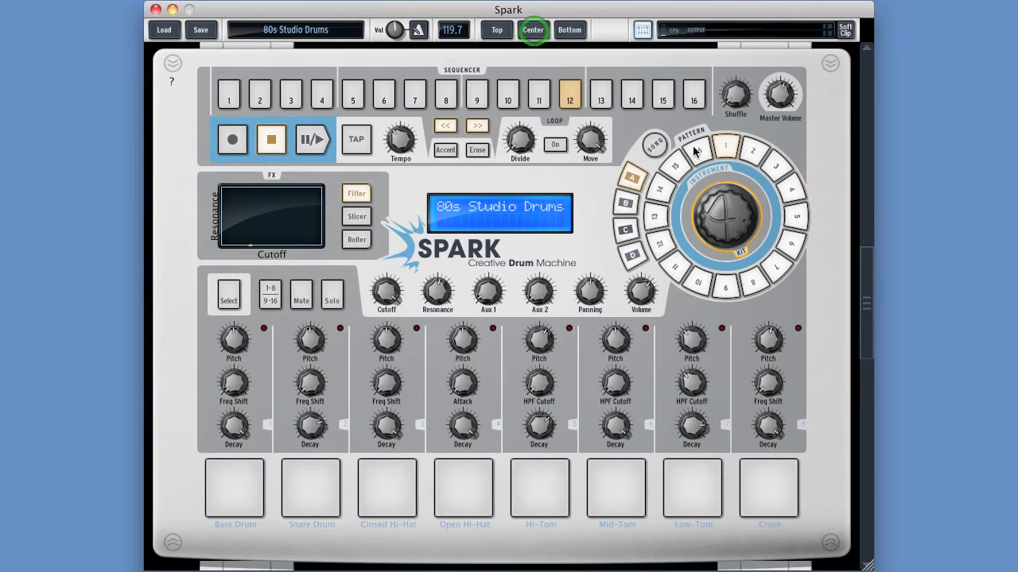
click(660, 146)
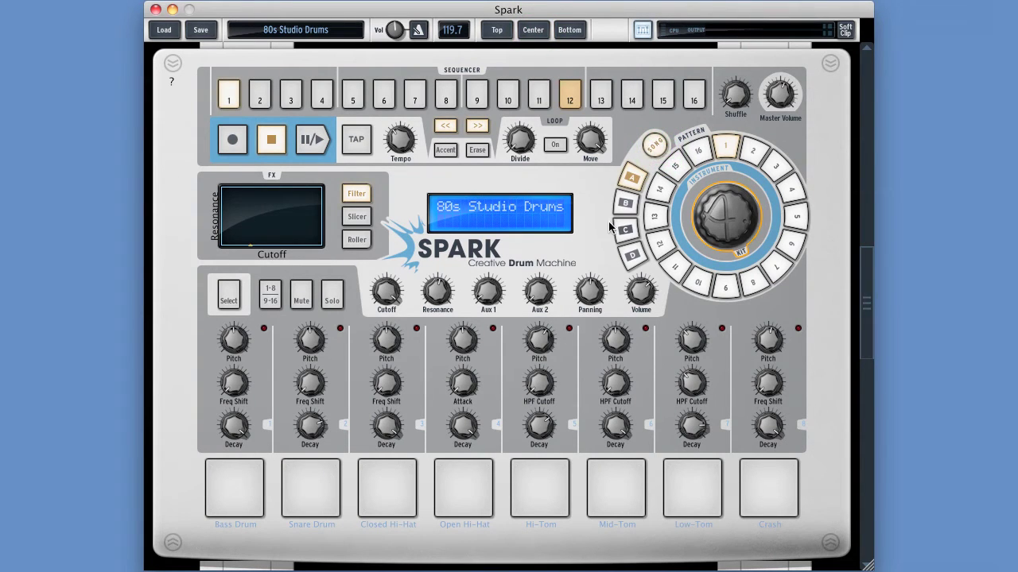
click(655, 143)
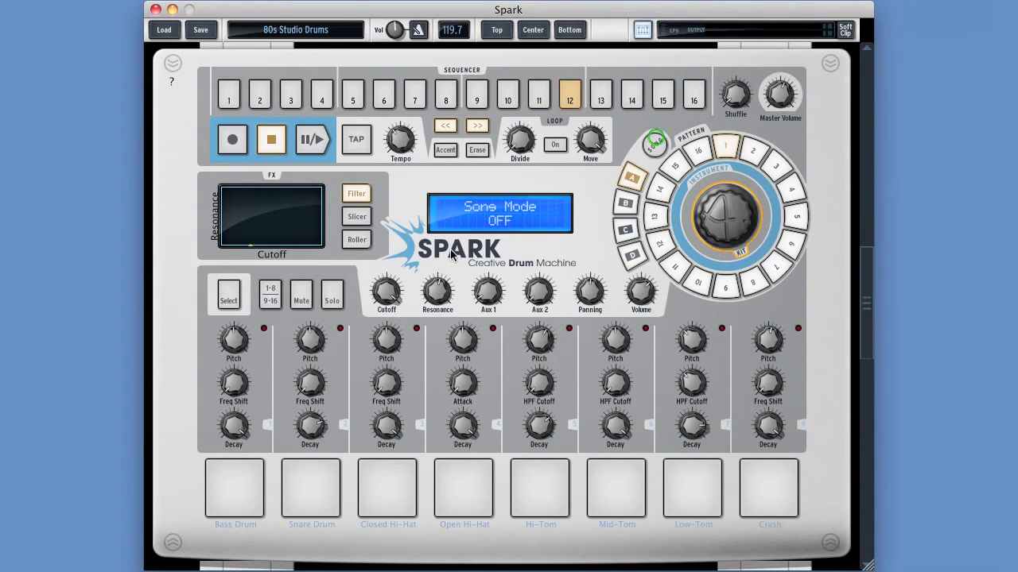
click(311, 140)
click(655, 143)
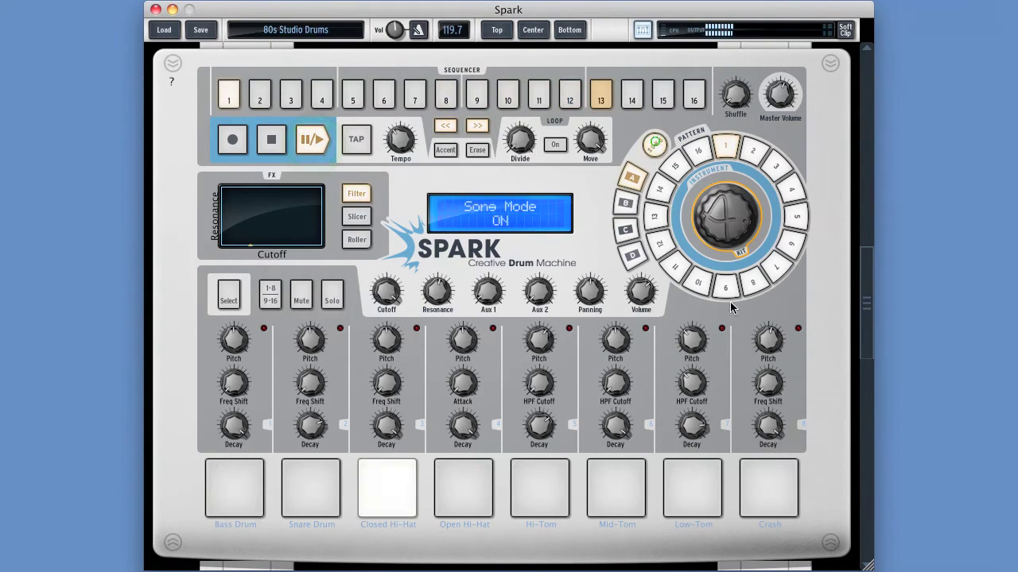
click(271, 140)
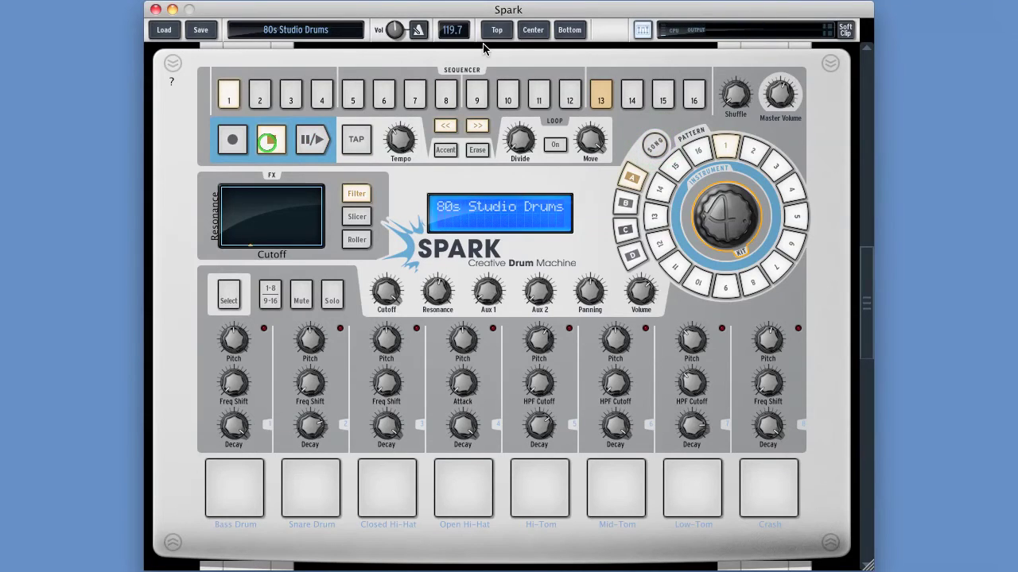
click(496, 32)
click(419, 195)
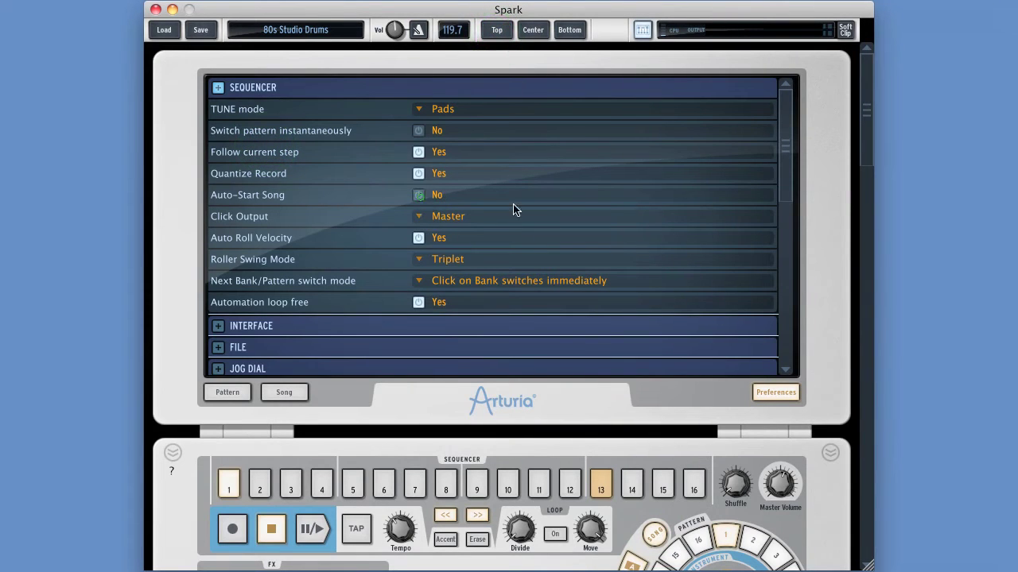
click(532, 32)
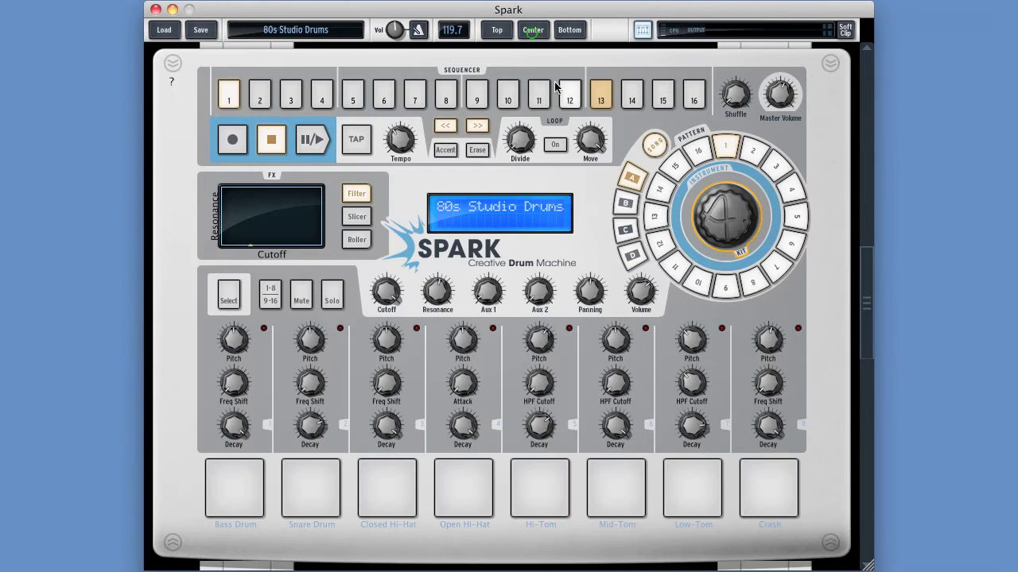
click(657, 152)
click(310, 143)
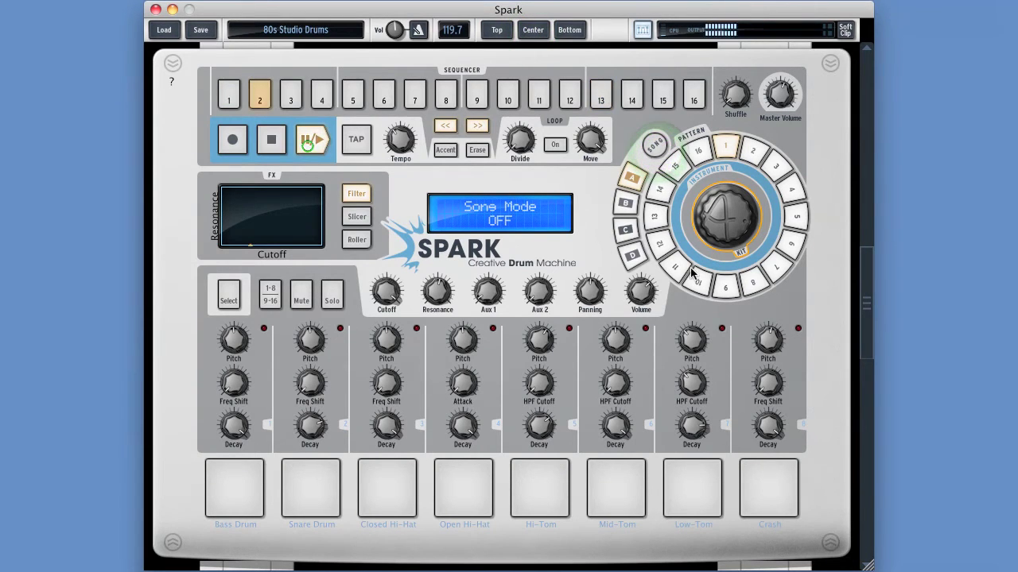
click(656, 151)
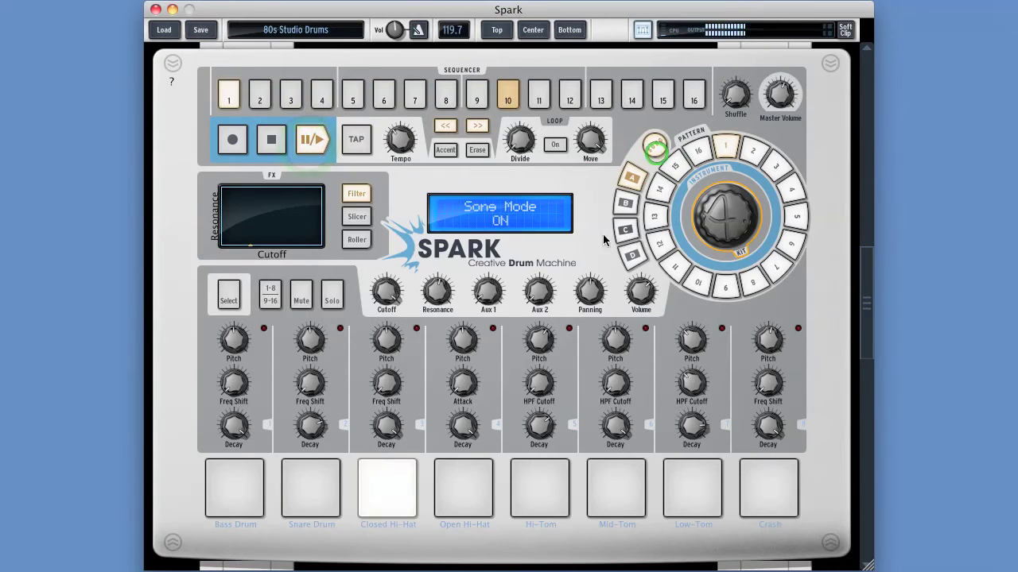
click(270, 139)
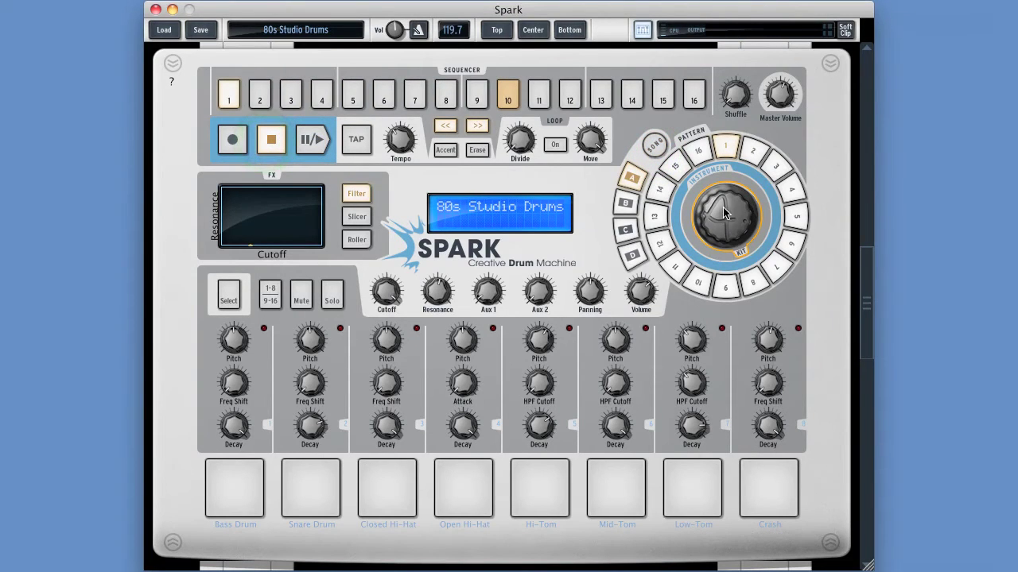
click(494, 32)
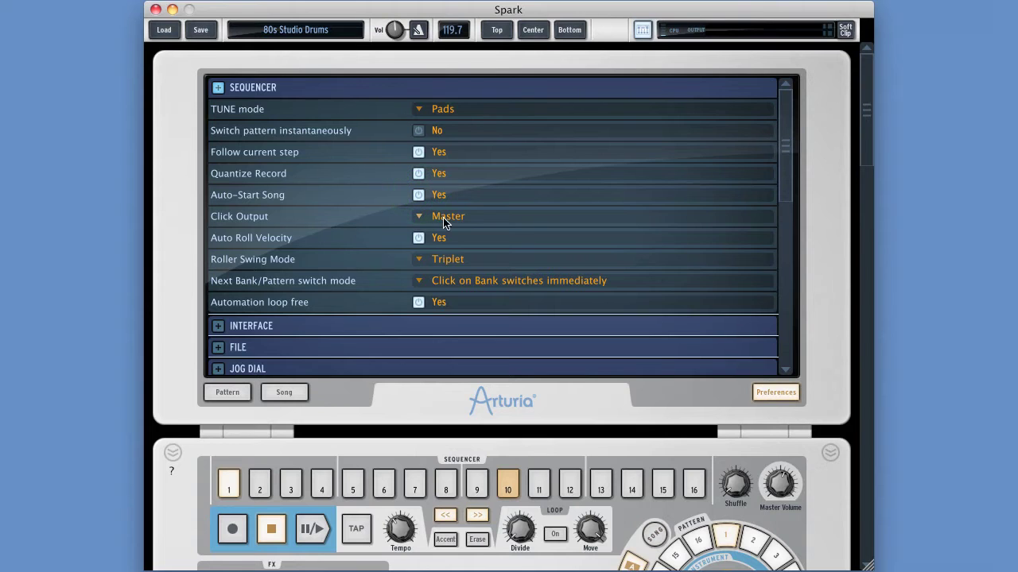
Step: Start the pattern, lower master volume to -26 dB, and route the click to Out 2
click(444, 221)
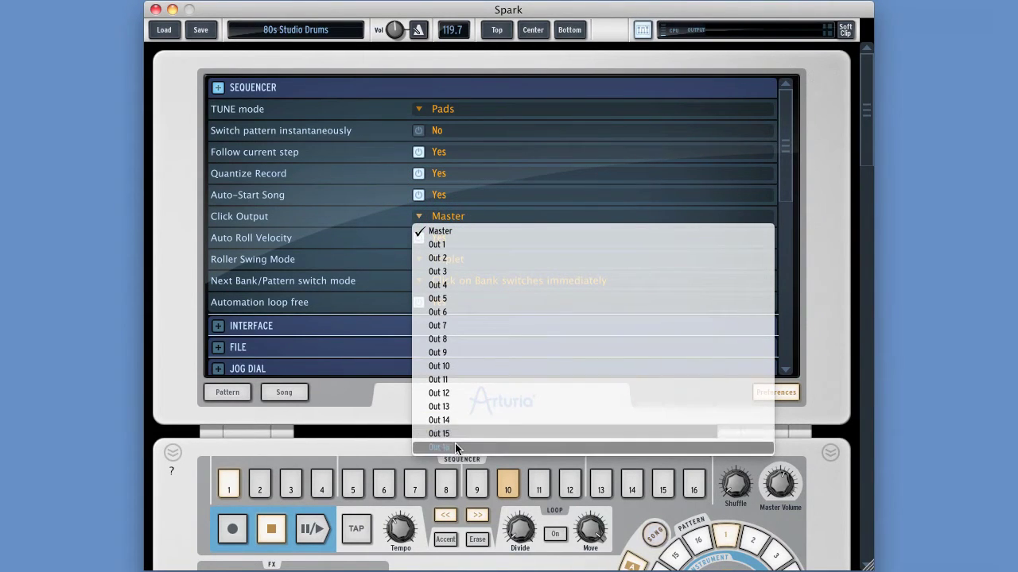
click(451, 223)
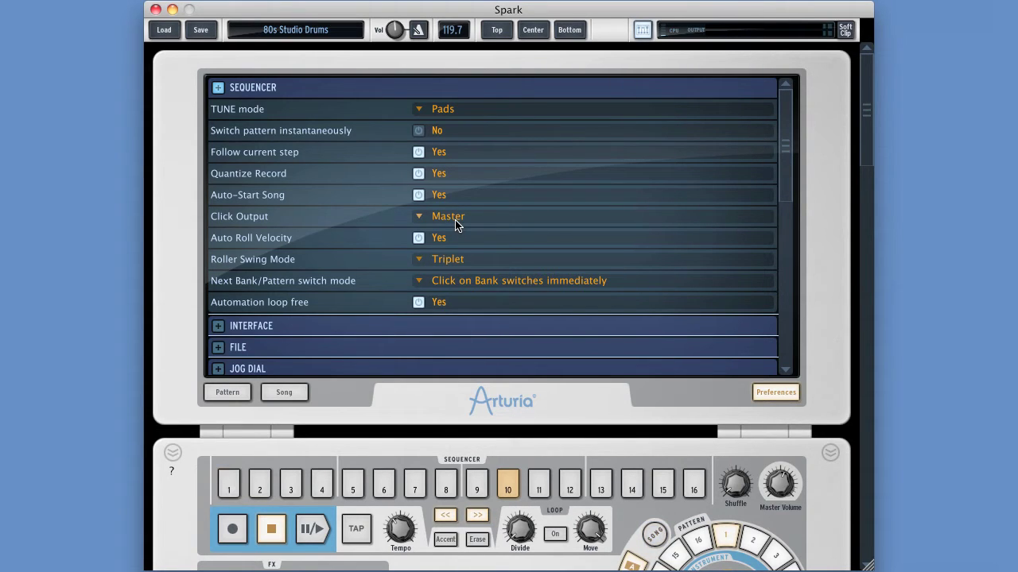
key(space)
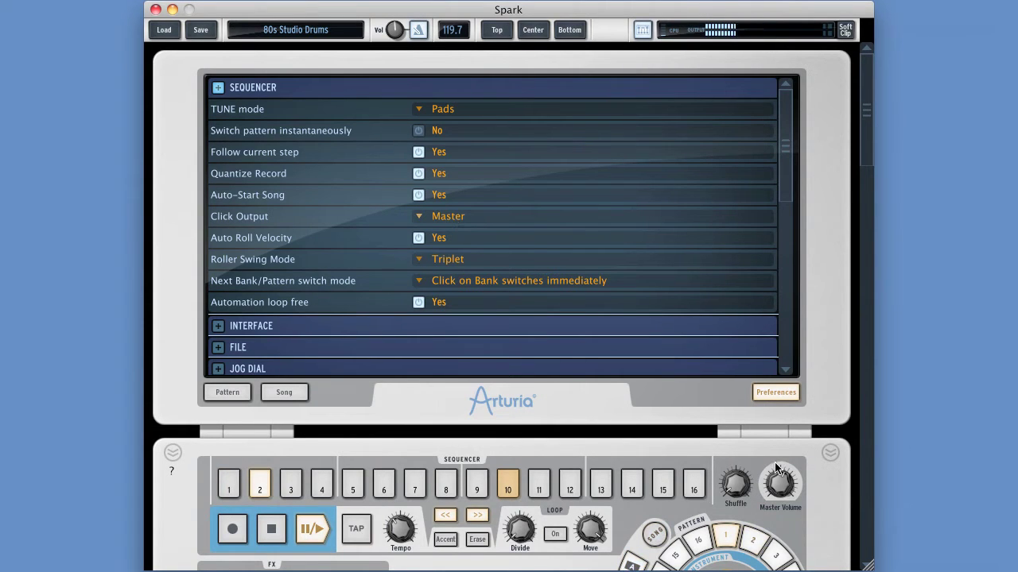
mouse_move(778, 479)
drag(785, 521, 788, 532)
click(445, 217)
click(445, 258)
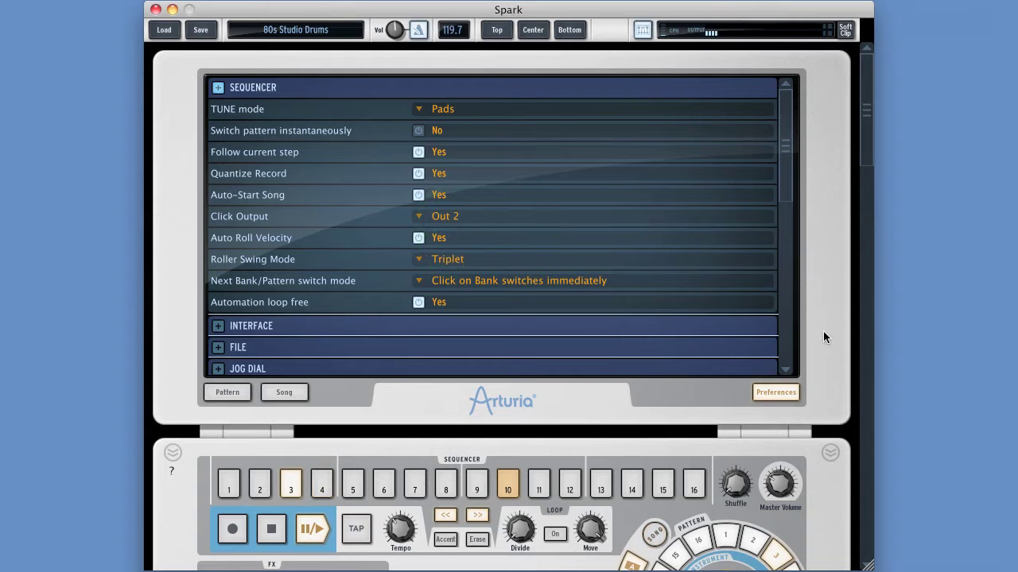
click(569, 32)
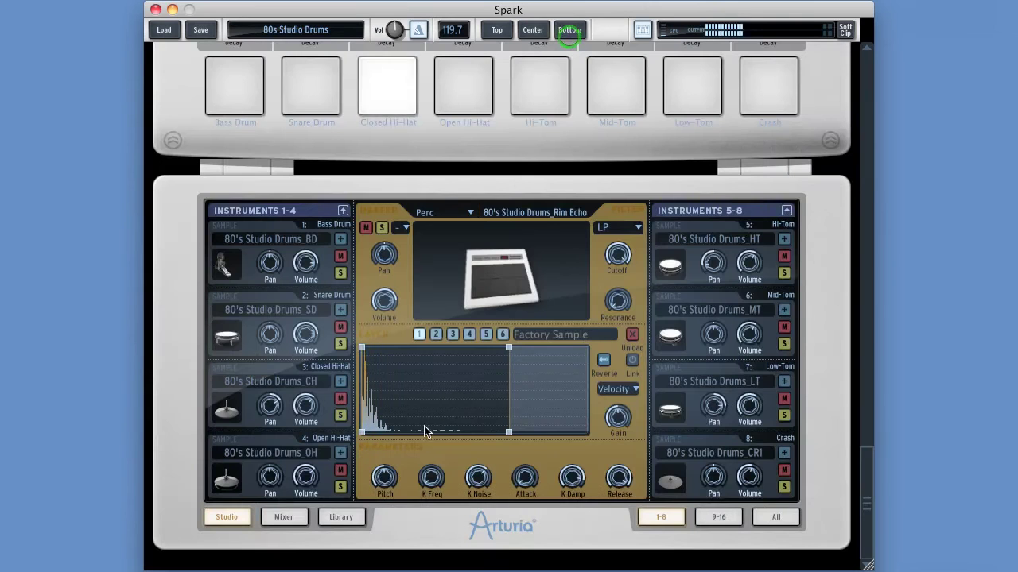
Step: Check the click channel in the mixer, then set Click Output back to Master
click(286, 519)
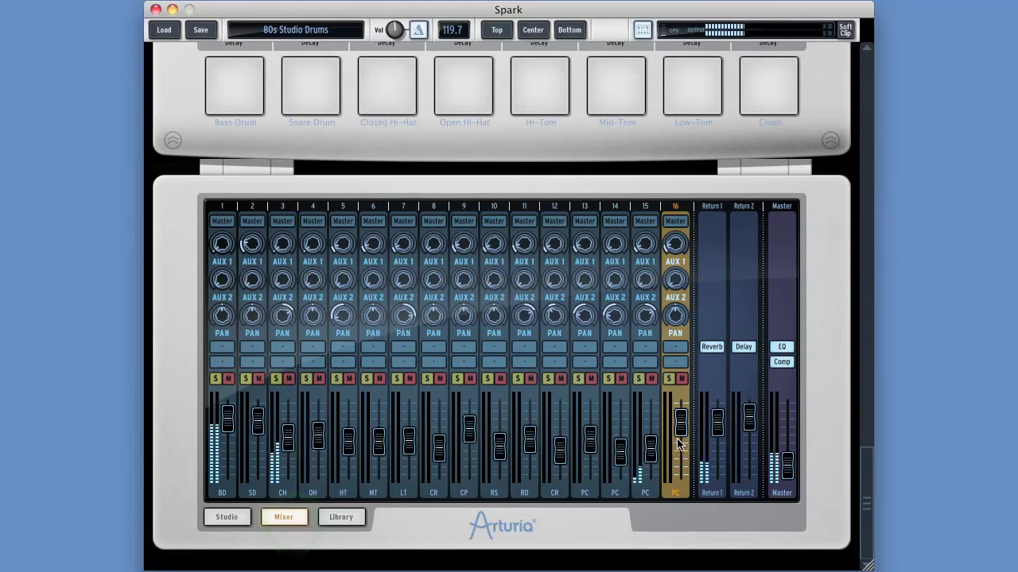
click(497, 29)
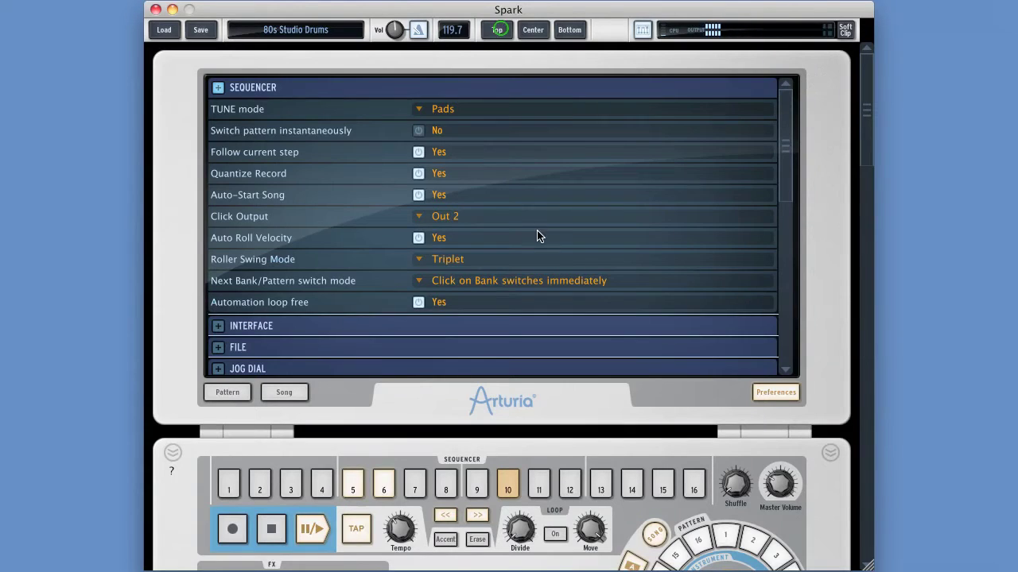
click(442, 216)
click(450, 227)
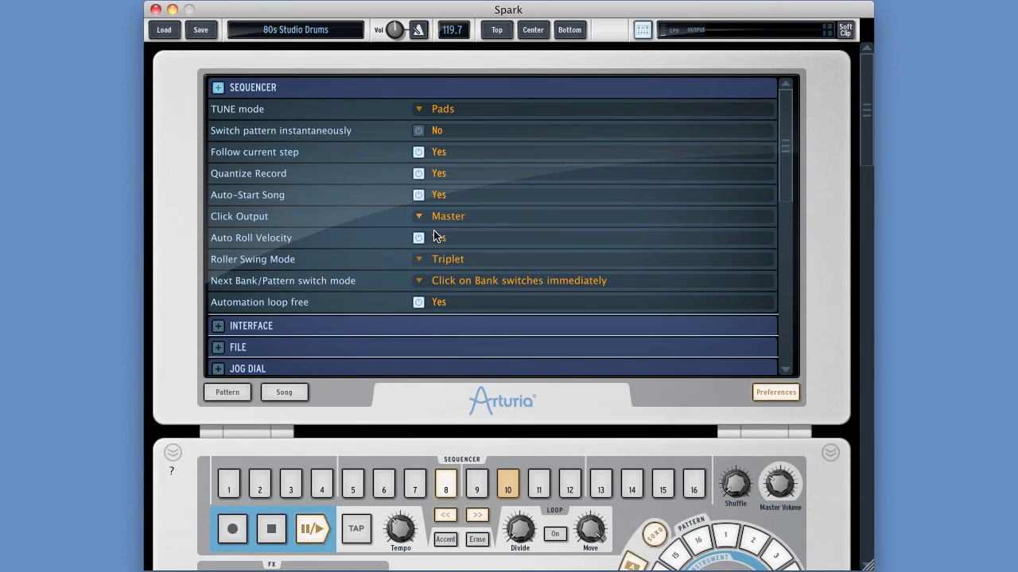
click(449, 217)
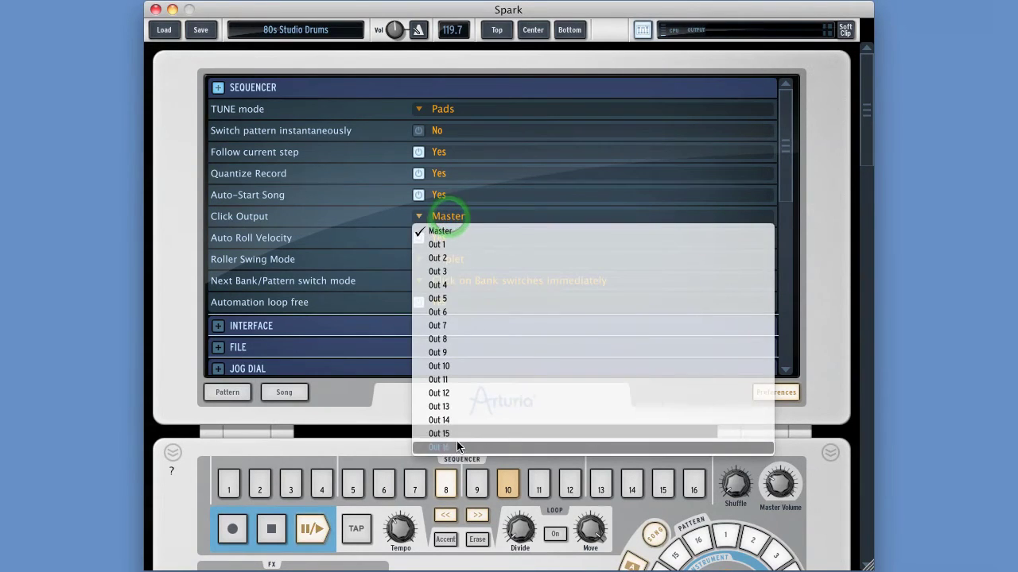
click(815, 209)
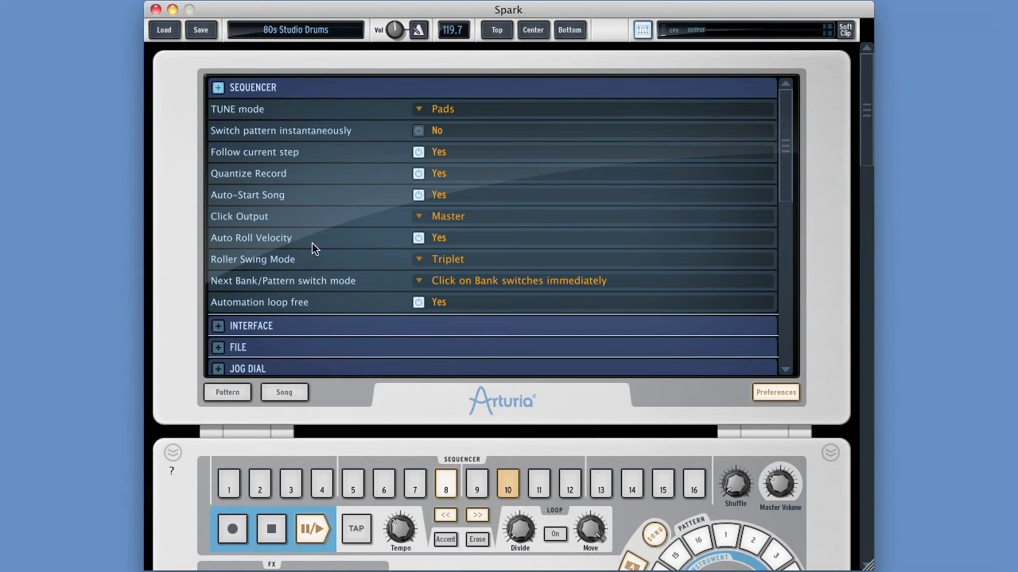
click(533, 29)
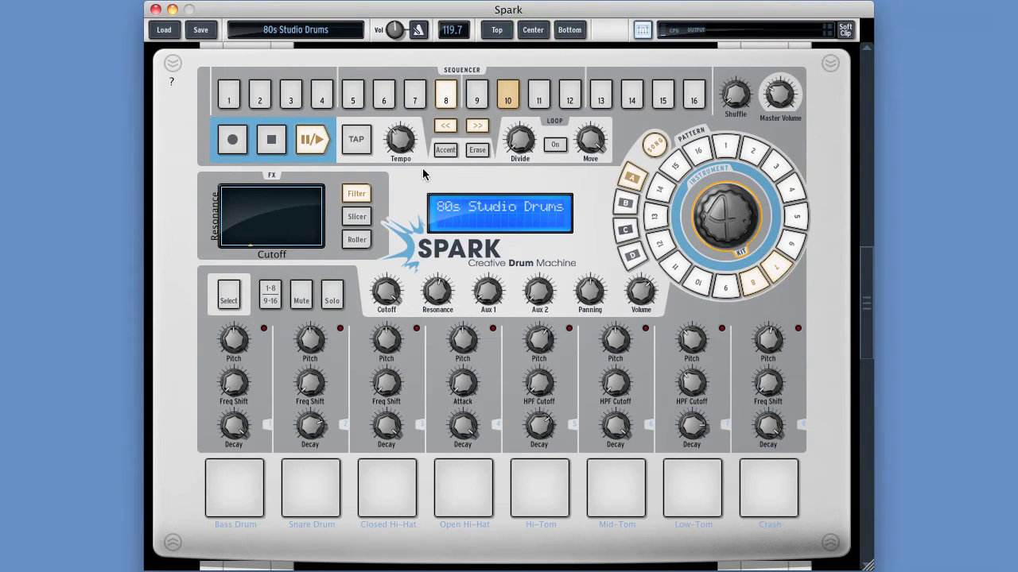
click(508, 35)
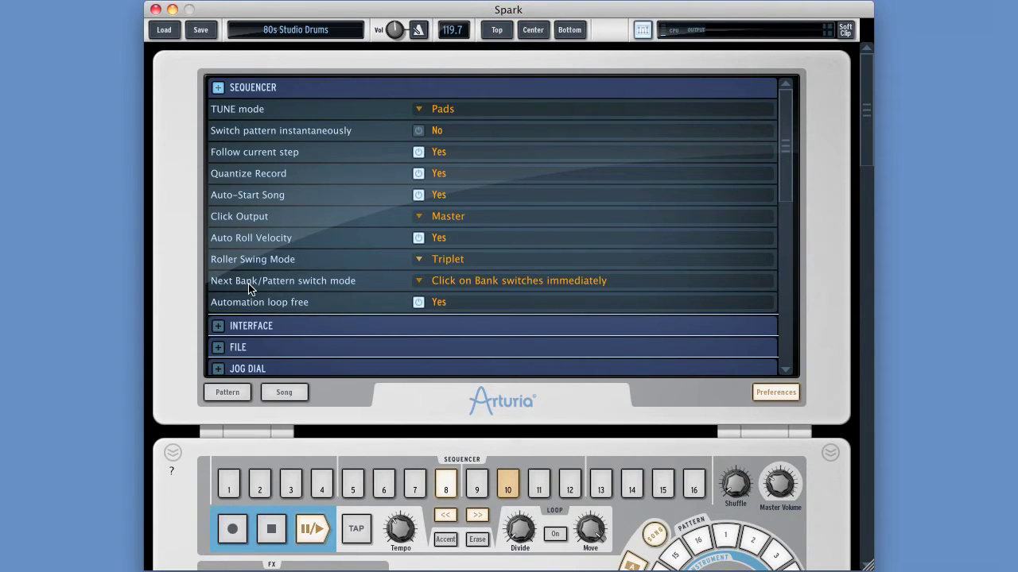
Step: Play the pattern and switch to bank C mid-playback, leaving the switch mode unchanged
click(475, 286)
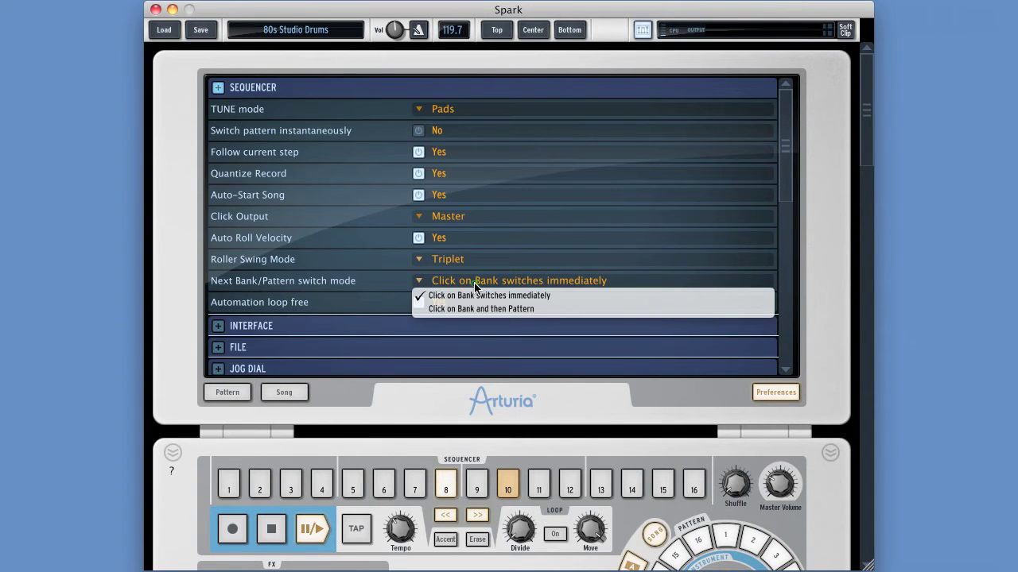
click(532, 291)
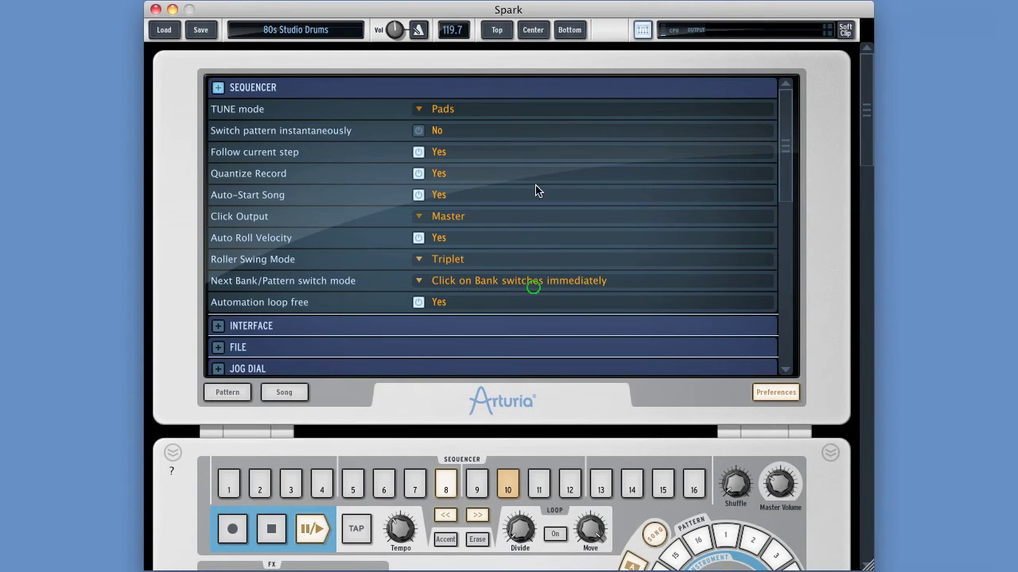
click(533, 30)
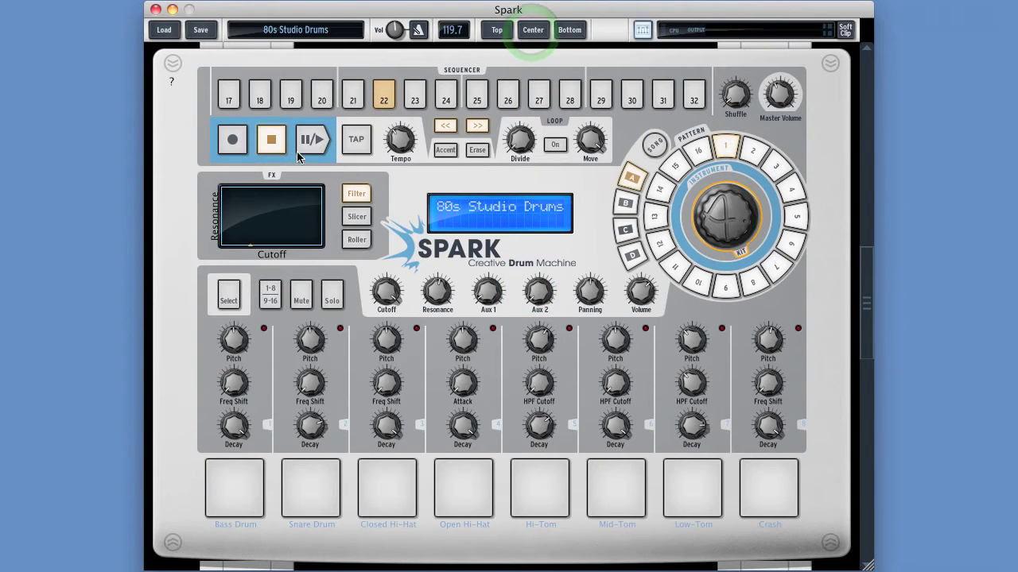
key(space)
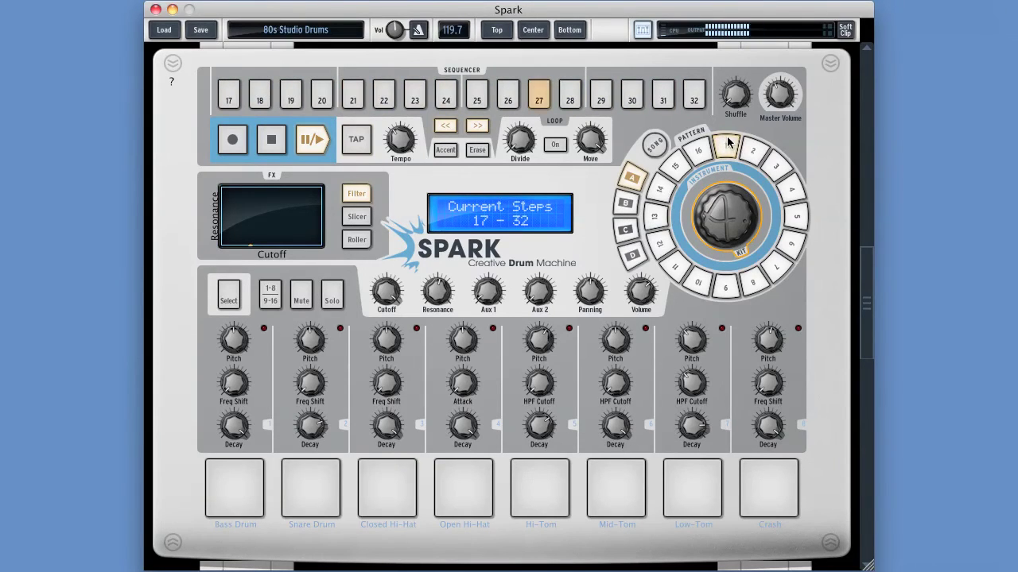
click(627, 231)
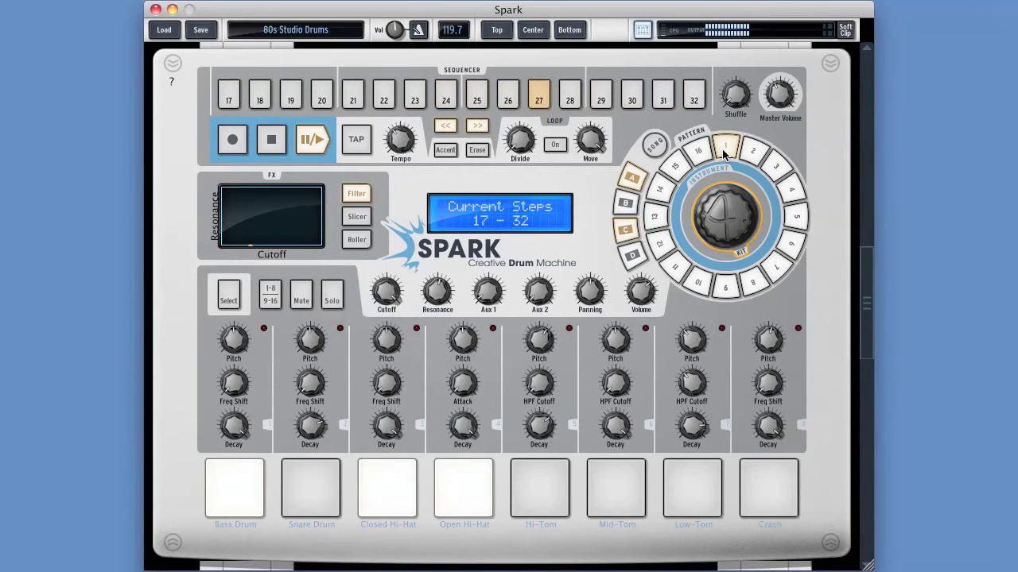
click(271, 139)
Step: Select bank A pattern 5, play, then switch to bank C pattern 5 while playing
click(626, 178)
click(793, 214)
click(312, 139)
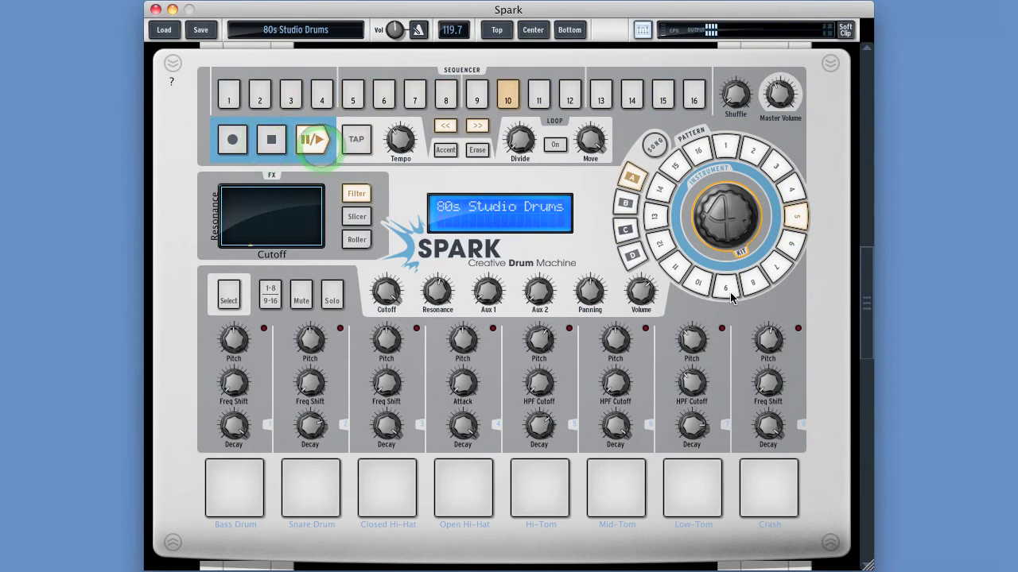
click(625, 231)
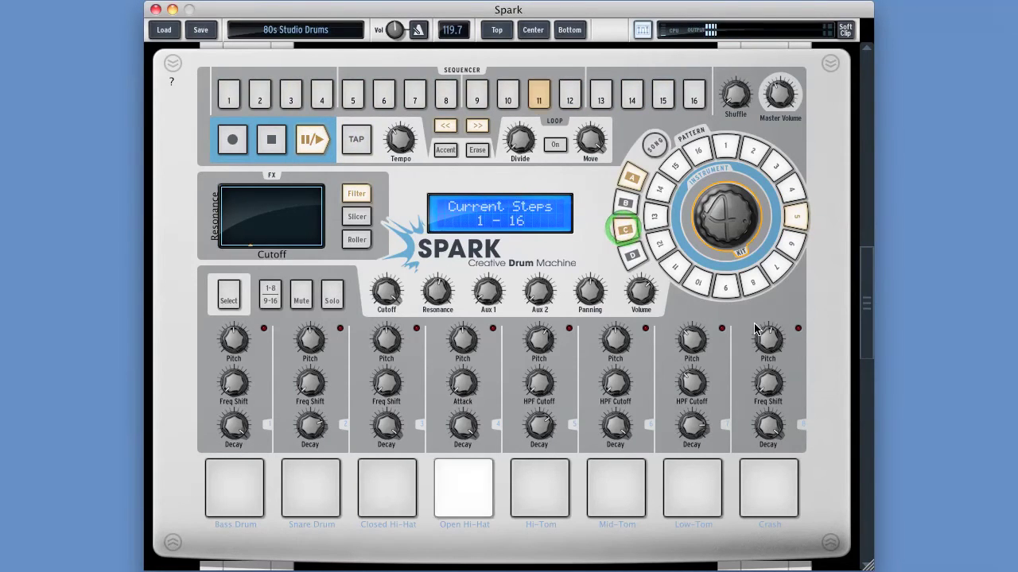
click(797, 219)
click(272, 151)
click(493, 32)
click(470, 281)
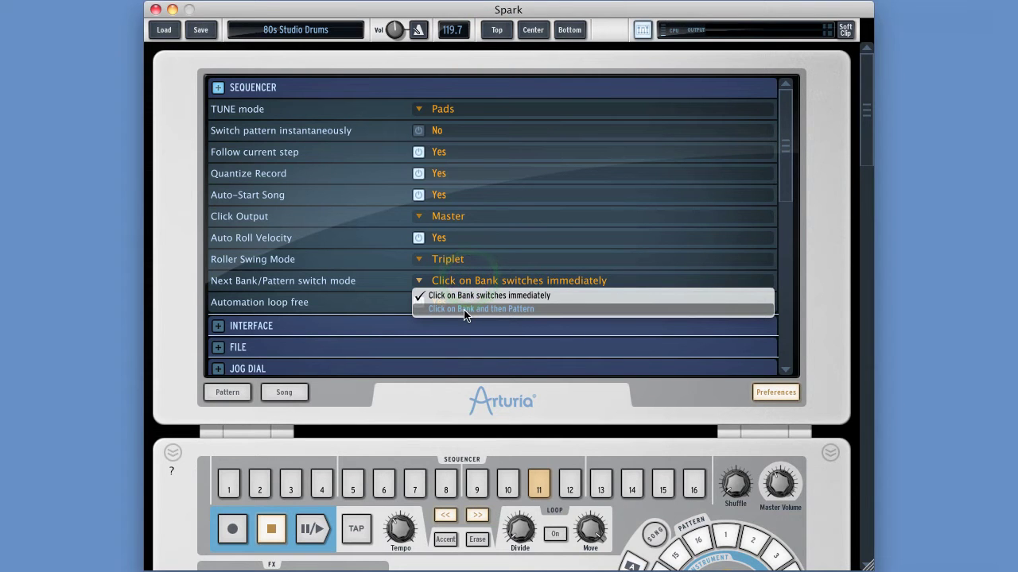
Step: Use 'Click on Bank and then Pattern' mode, playing bank A and queueing pattern 6
click(503, 310)
click(533, 30)
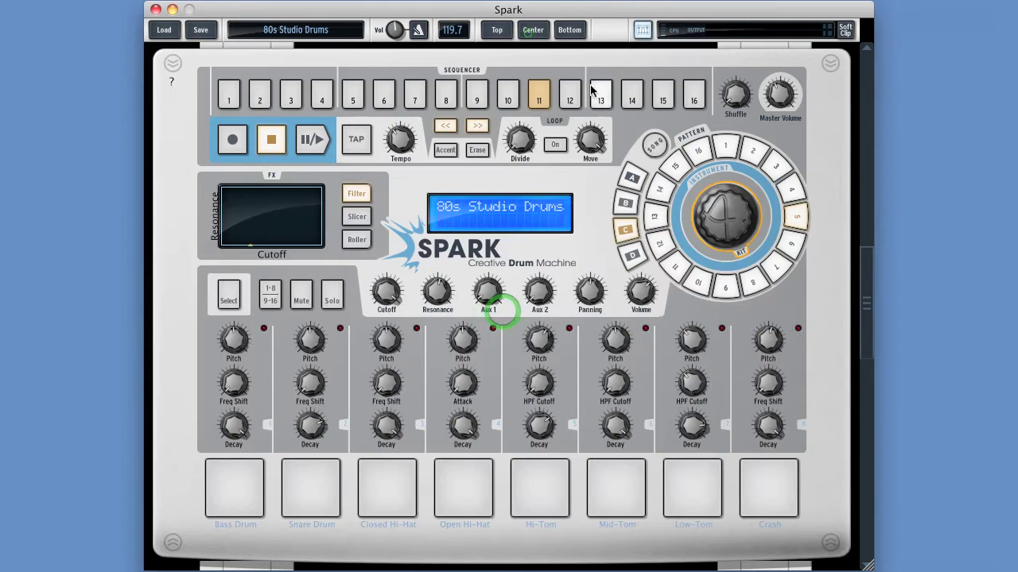
click(633, 177)
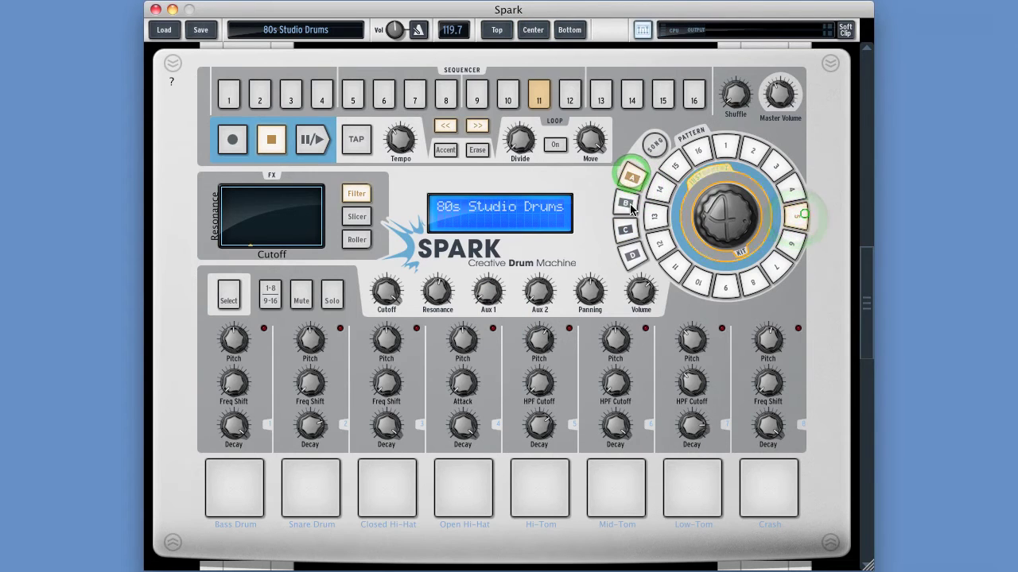
click(313, 141)
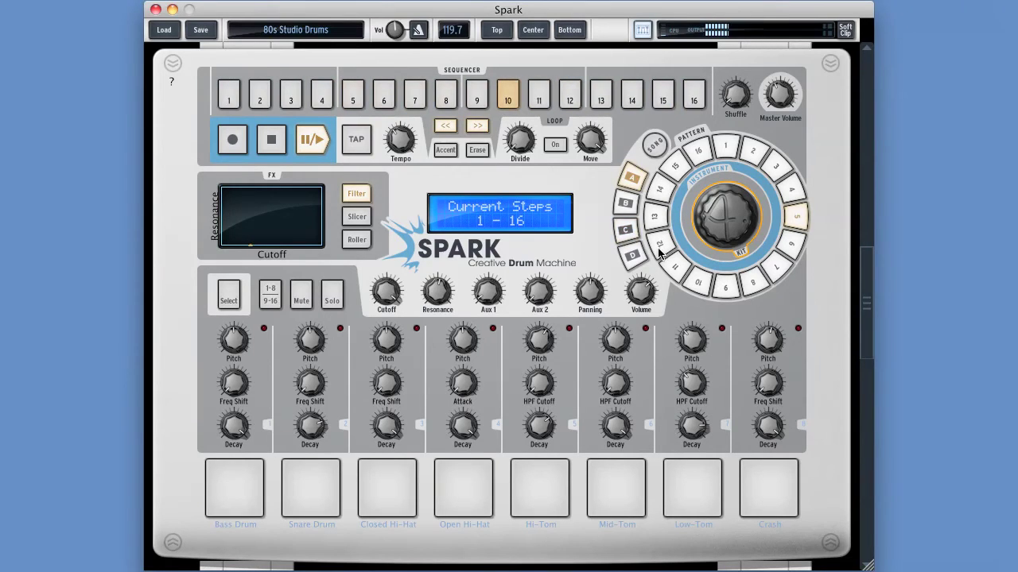
click(726, 288)
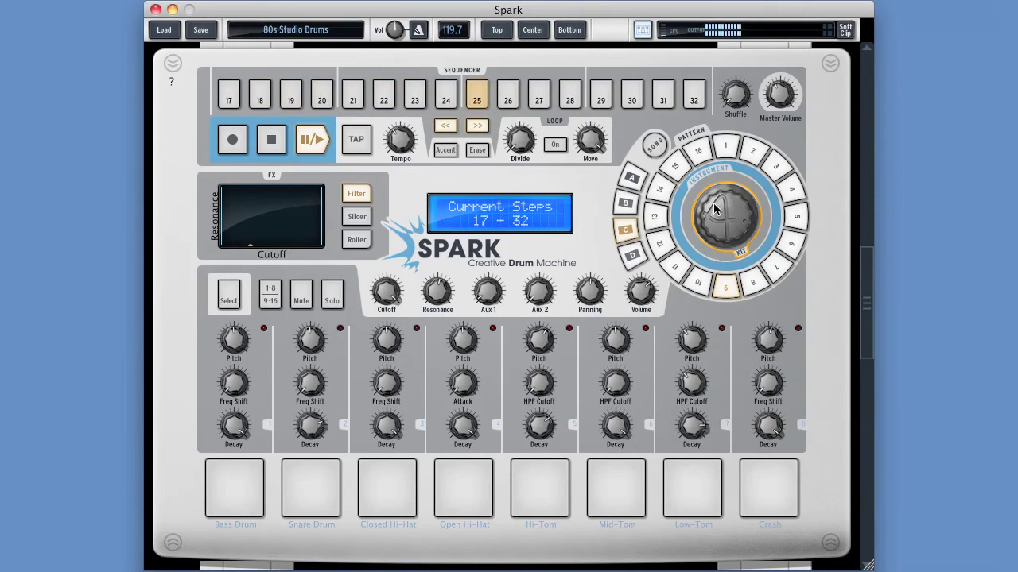
click(271, 140)
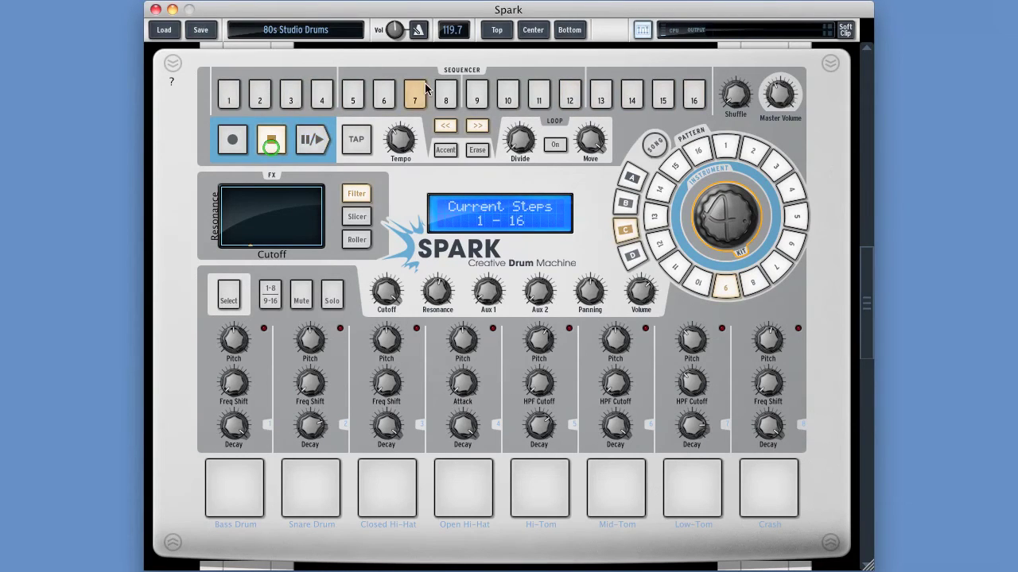
Step: Restore the switch mode to 'Click on Bank switches immediately'
click(498, 32)
click(435, 281)
click(507, 301)
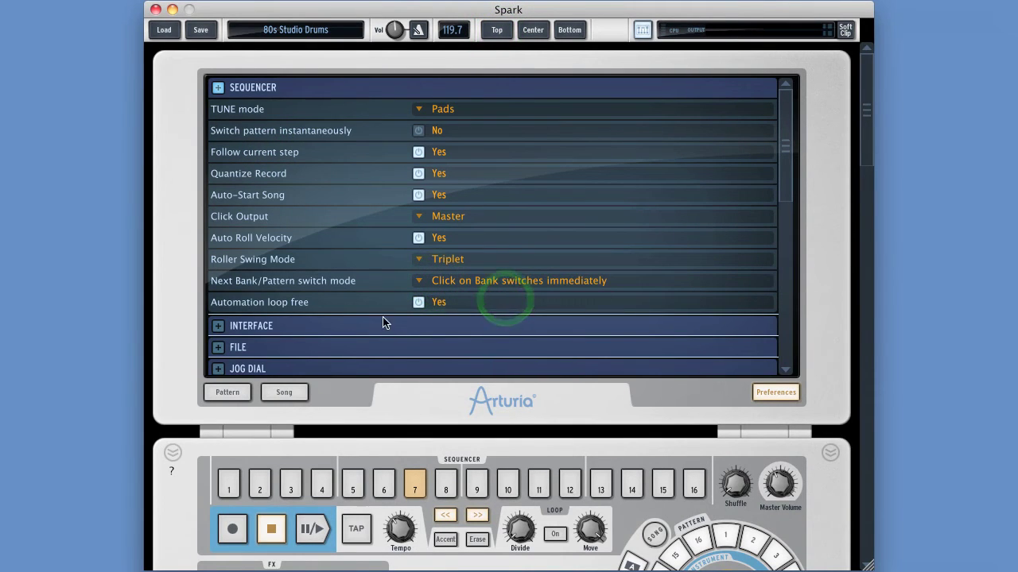
click(533, 30)
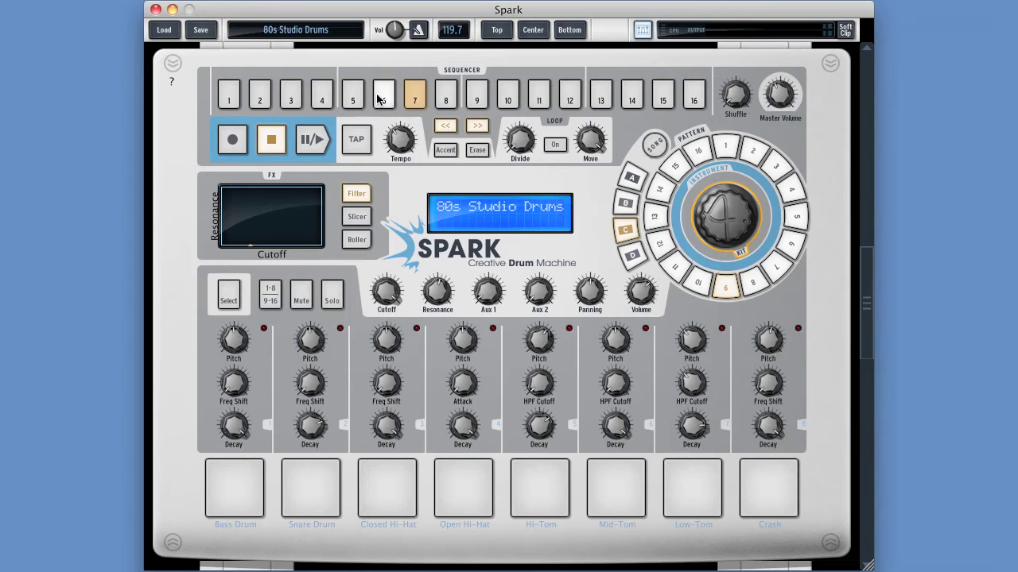
click(496, 30)
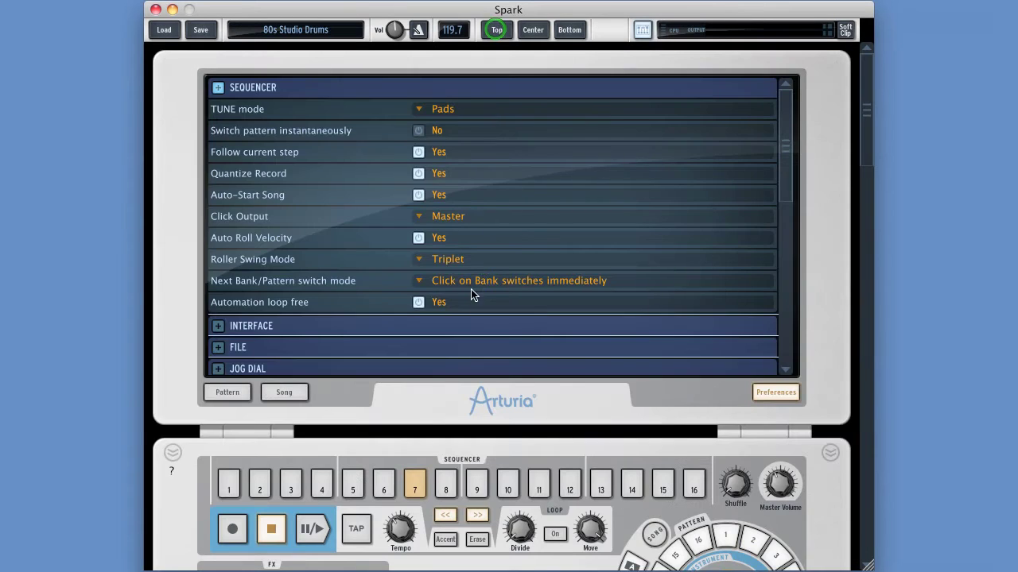
click(434, 310)
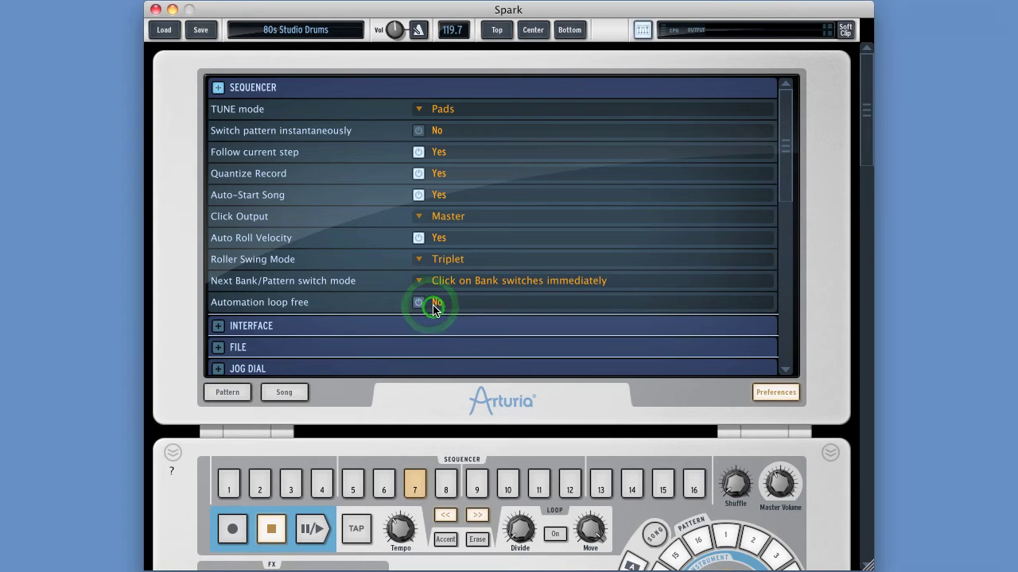
click(429, 307)
Step: Collapse Sequencer, expand Interface, and choose the Vintage skin, keeping Controller GUI on Spark Creative
click(218, 89)
click(218, 110)
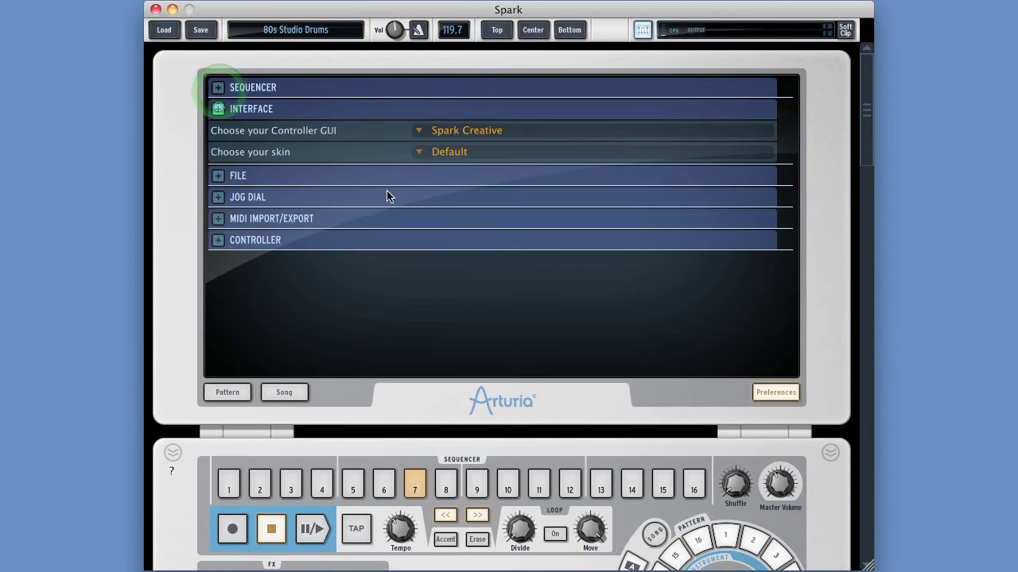
click(456, 132)
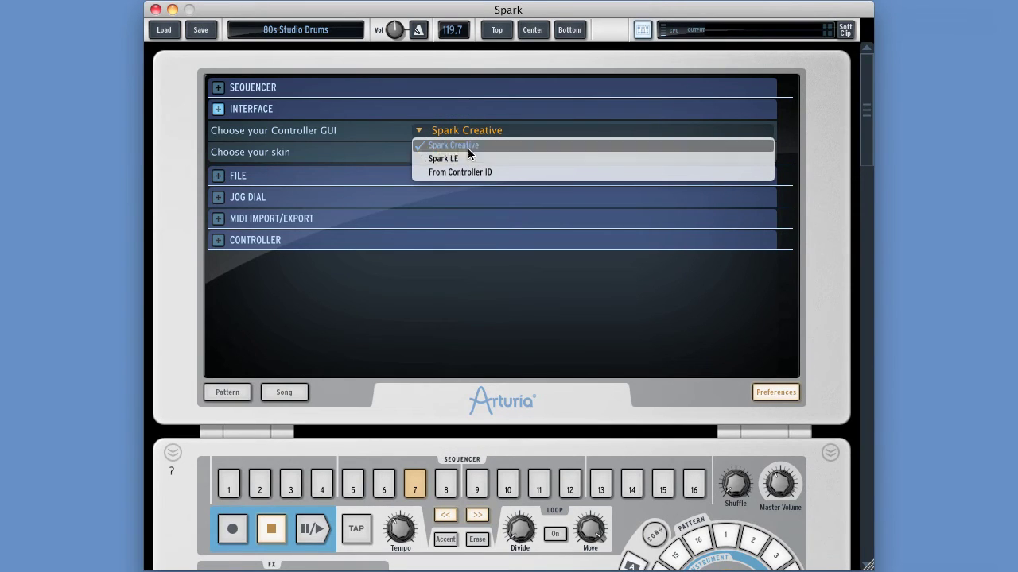
click(529, 123)
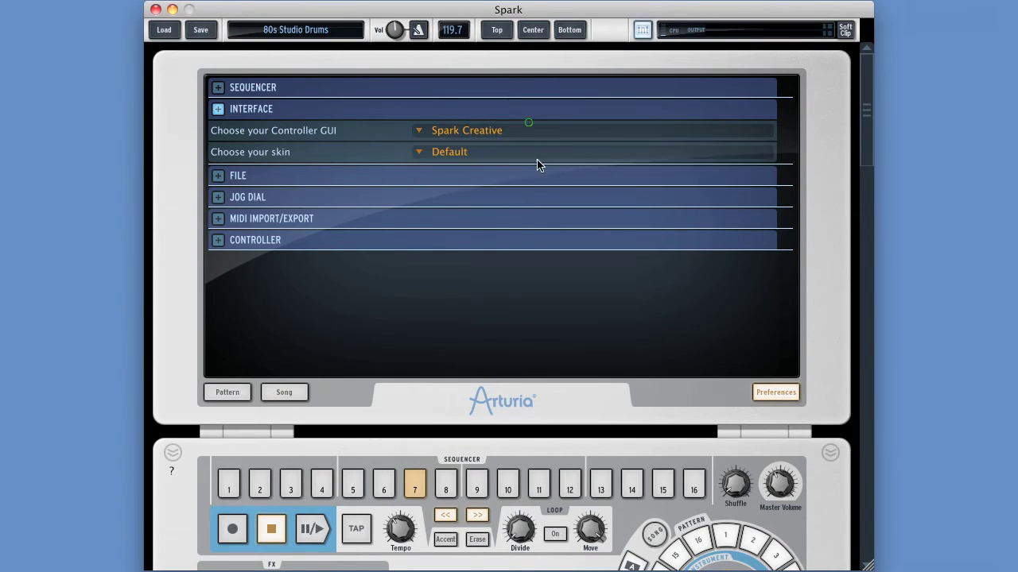
click(444, 156)
click(449, 169)
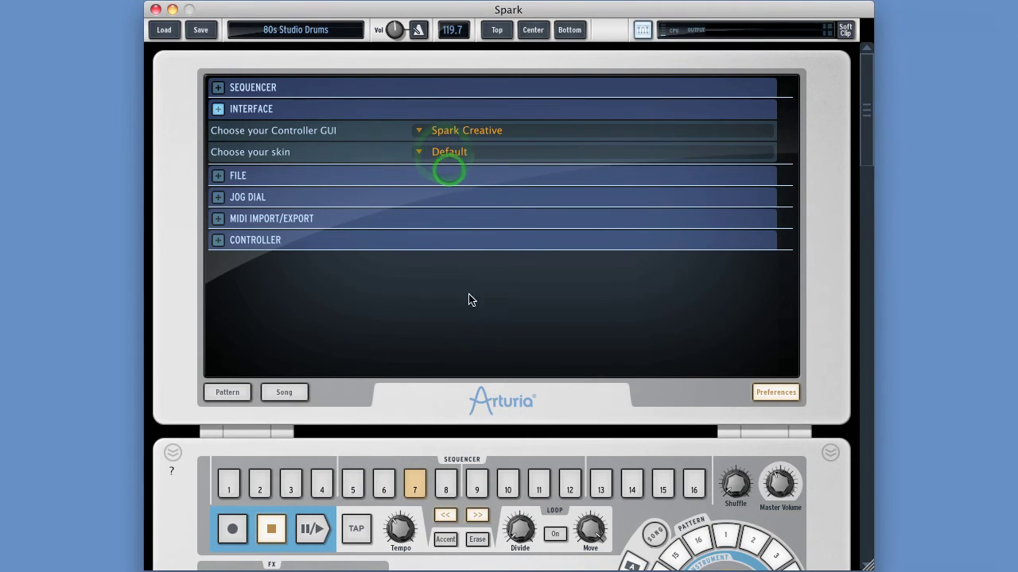
click(447, 157)
click(448, 177)
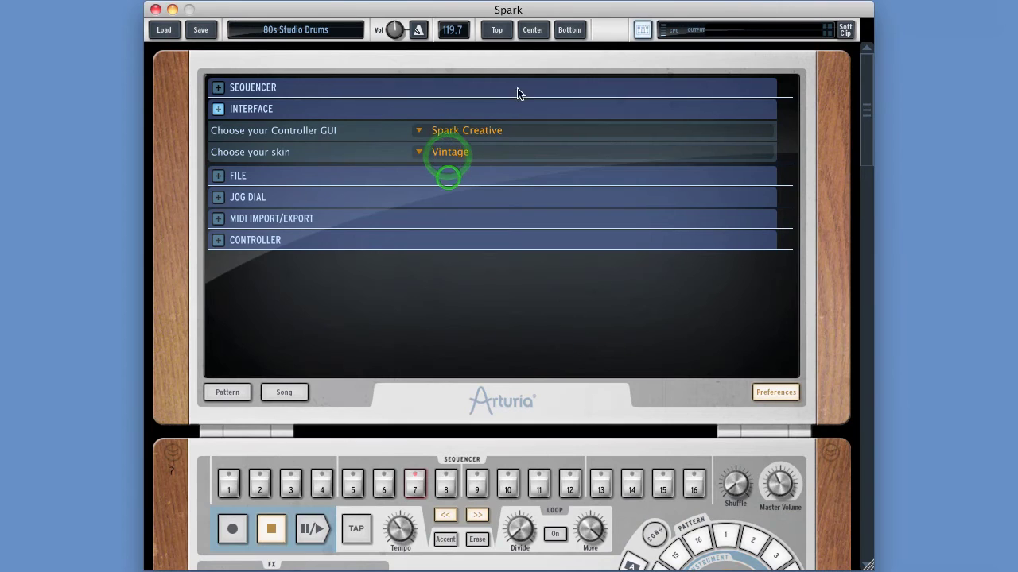
Step: View the whole machine in the Vintage skin, then apply and preview the Dubstep skin
click(532, 29)
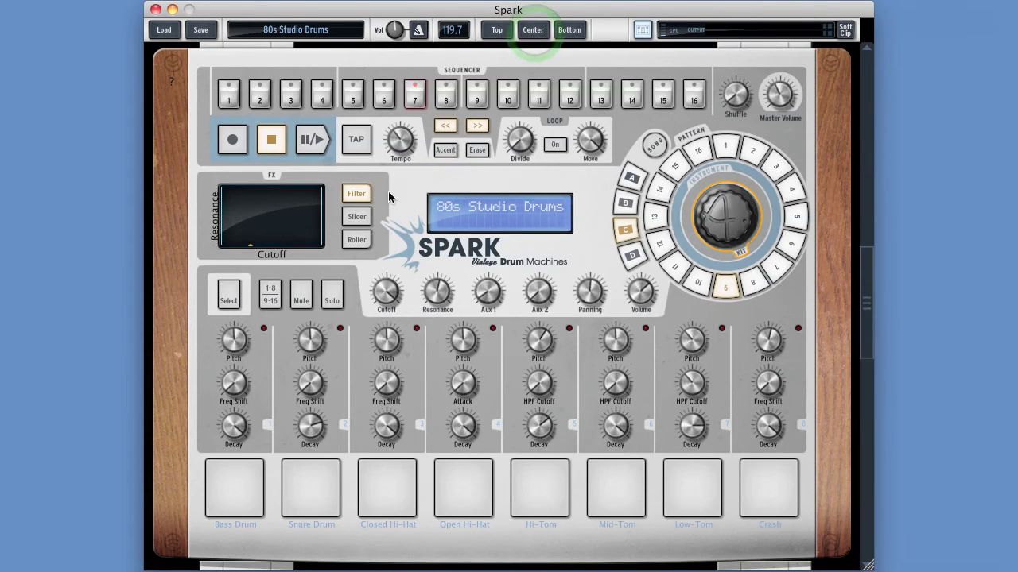
click(496, 31)
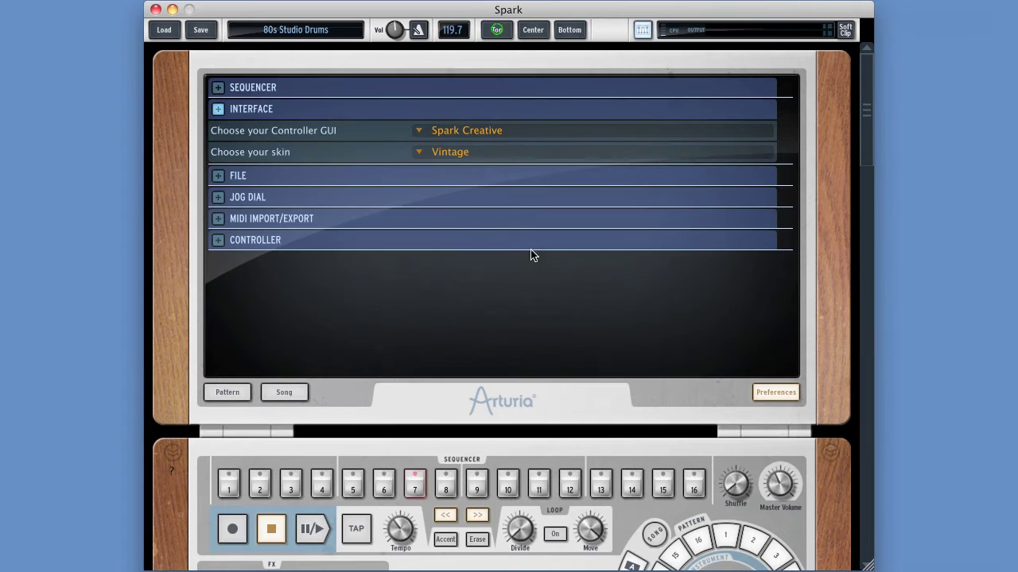
click(450, 152)
click(452, 191)
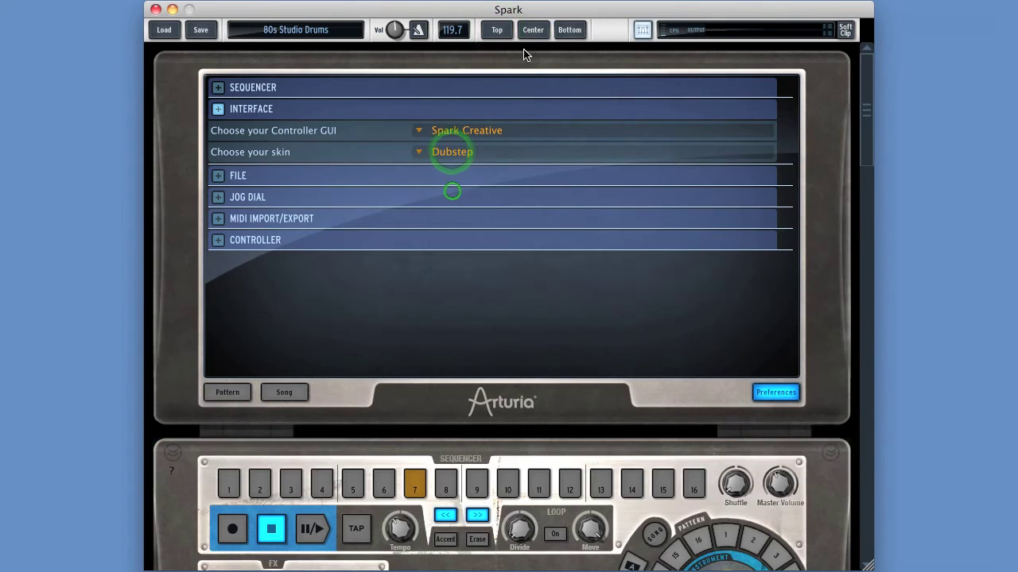
click(533, 31)
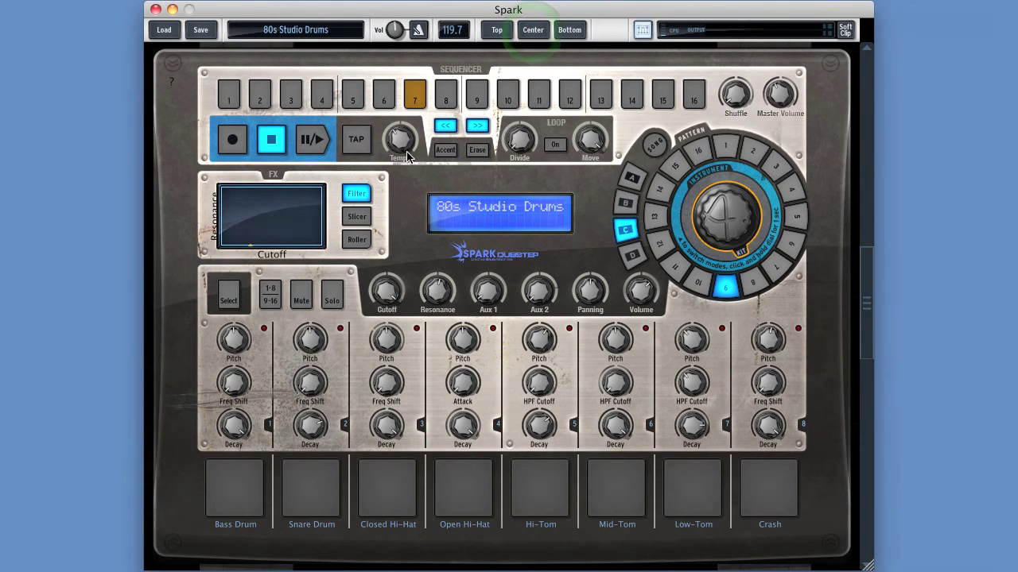
Step: Restore the Default skin and switch from the Interface preferences to the File preferences
click(497, 30)
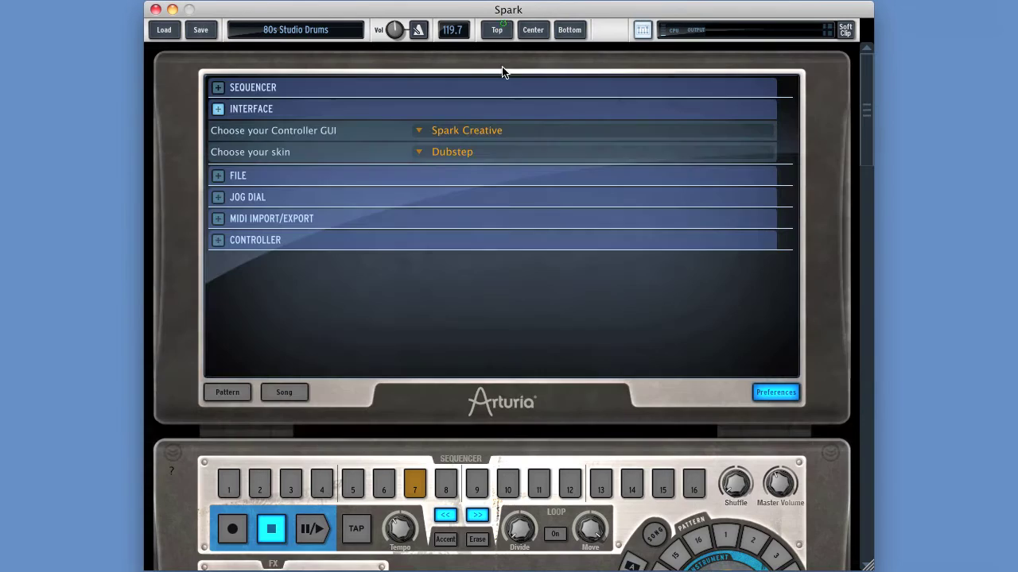
click(453, 155)
click(451, 164)
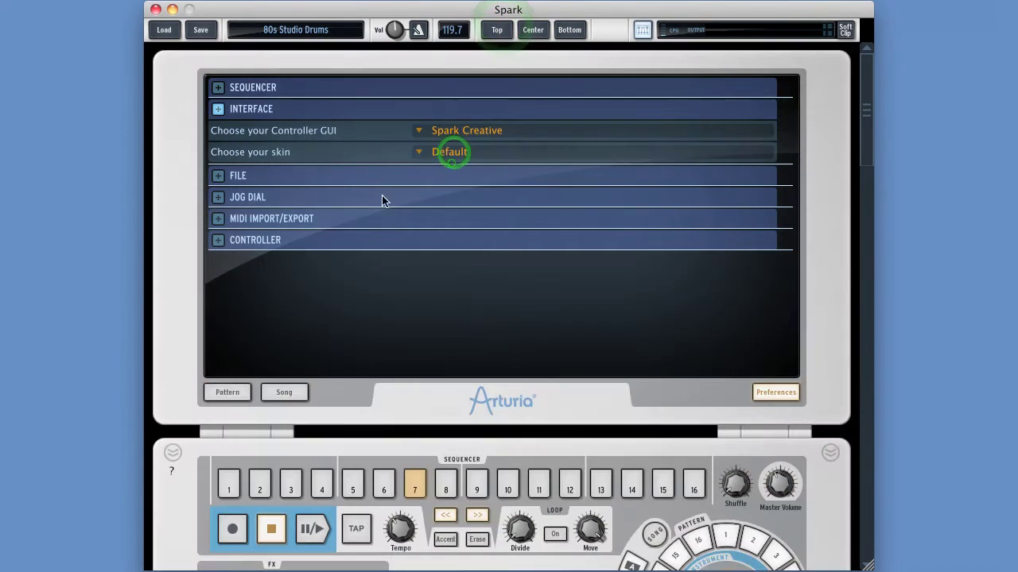
click(217, 109)
click(217, 130)
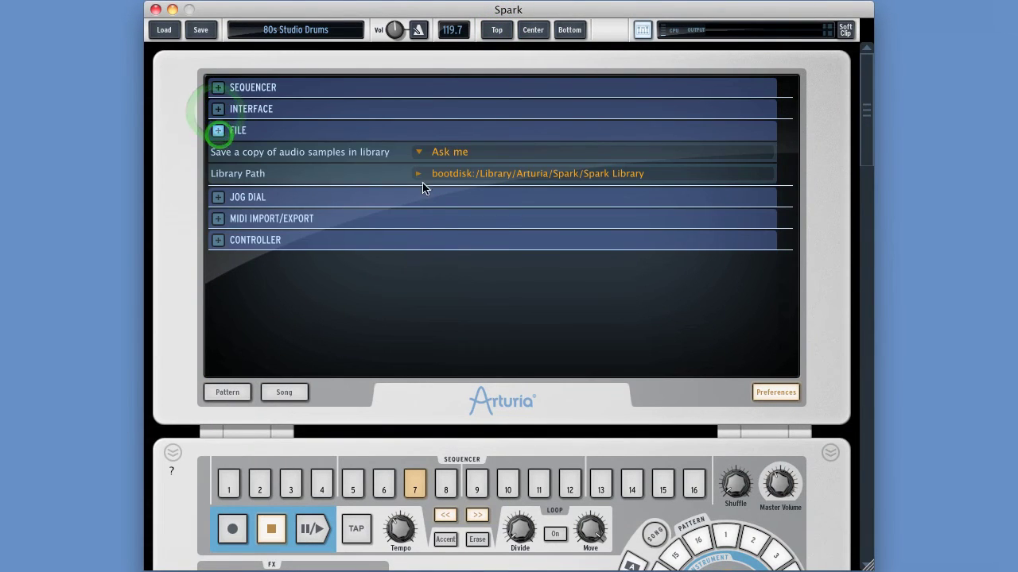
Step: Keep sample-copy saving on Ask me and Save As '80s Studio Drums_3' without copying samples
click(460, 157)
click(494, 140)
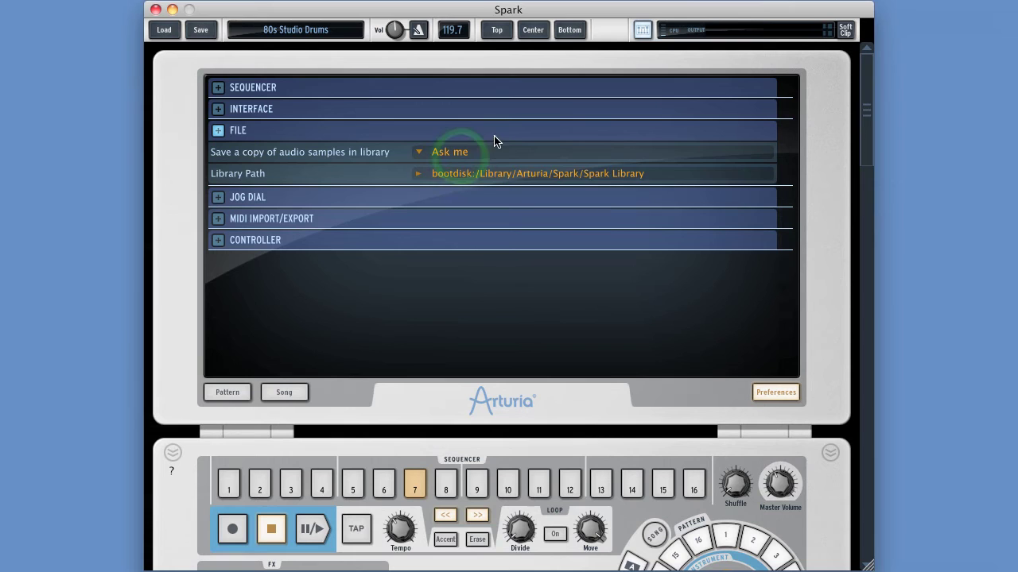
click(205, 31)
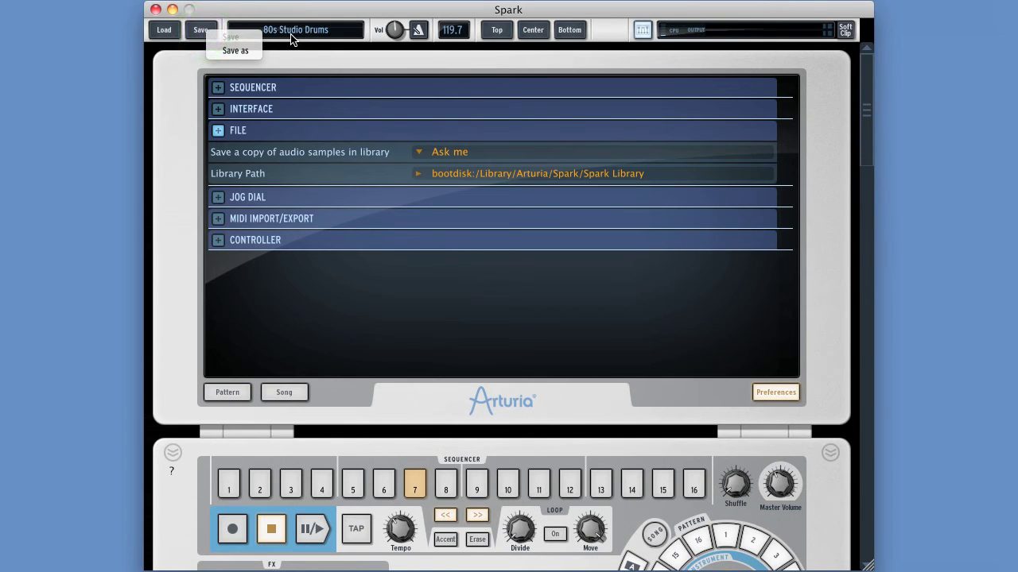
click(233, 47)
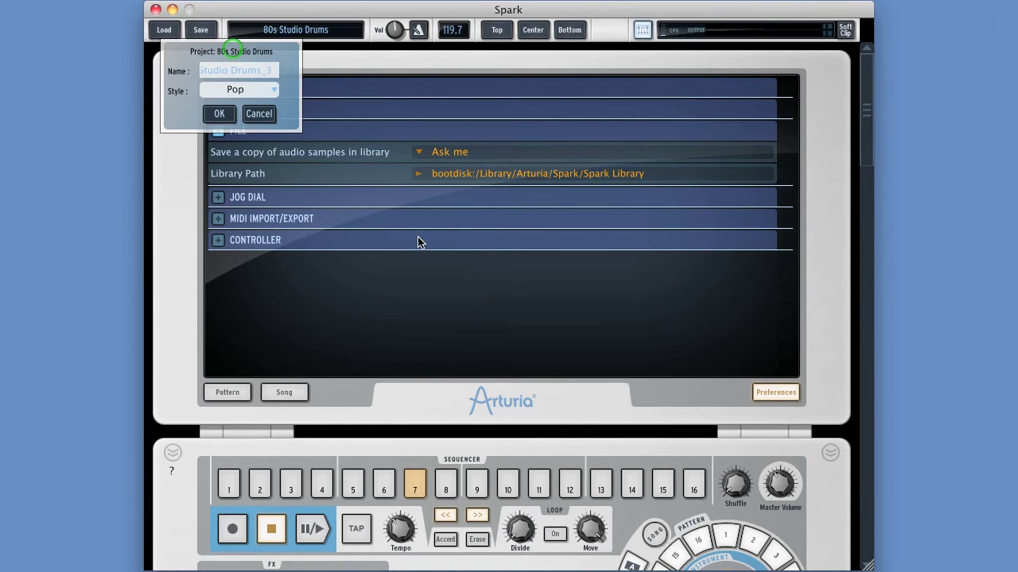
click(225, 111)
click(220, 116)
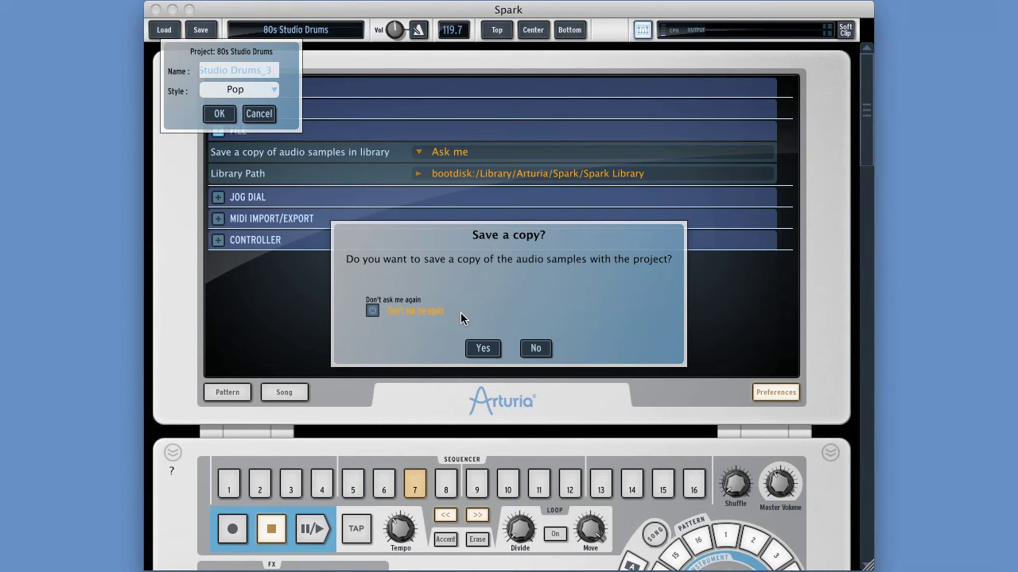
click(536, 350)
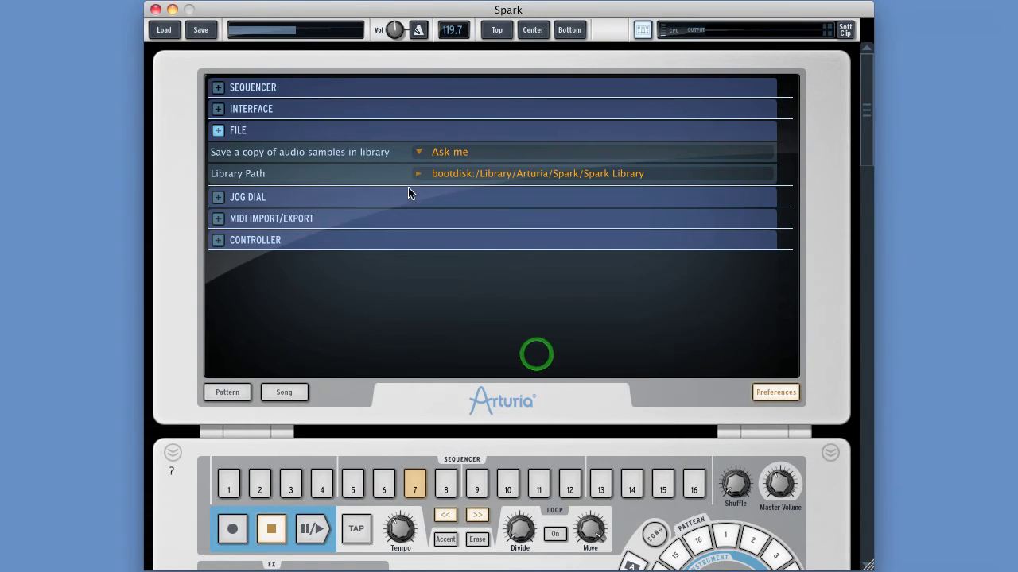
Step: Leave sample-copy saving on Ask me and open the Library Path location in Finder
click(450, 153)
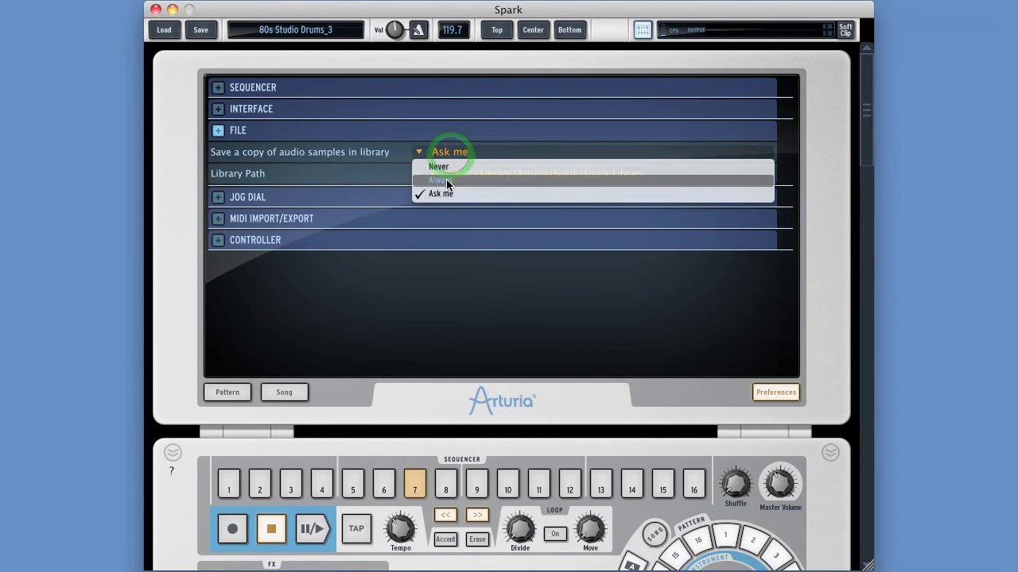
click(477, 137)
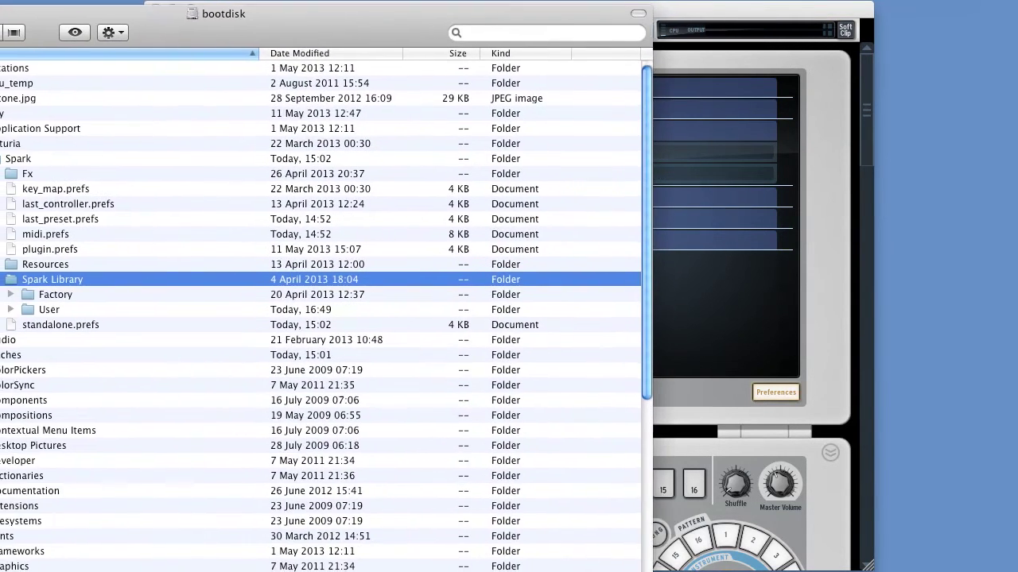
Step: Move the Finder window and browse Library > Arturia > Spark > Spark Library
drag(36, 12, 97, 11)
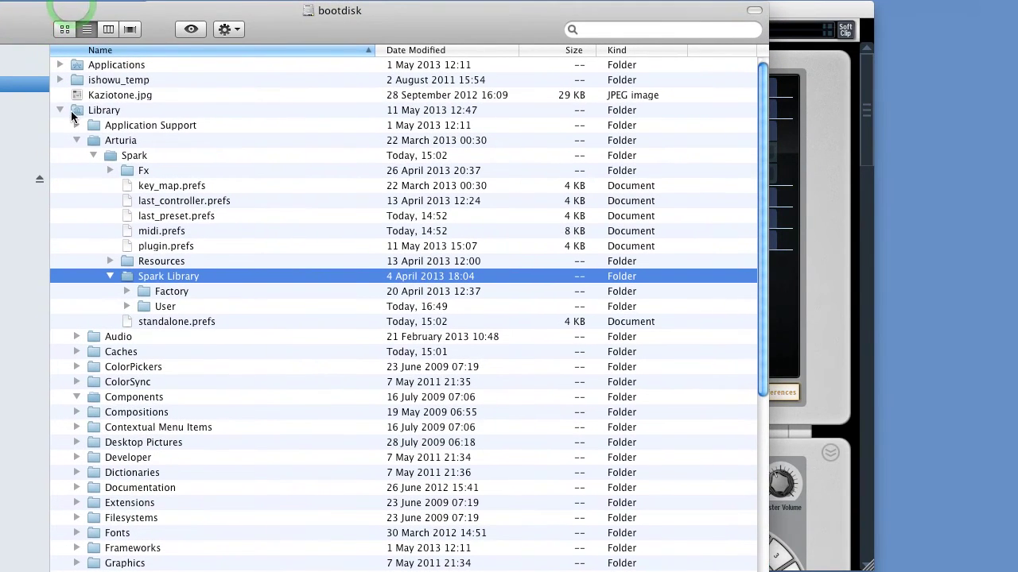
click(71, 110)
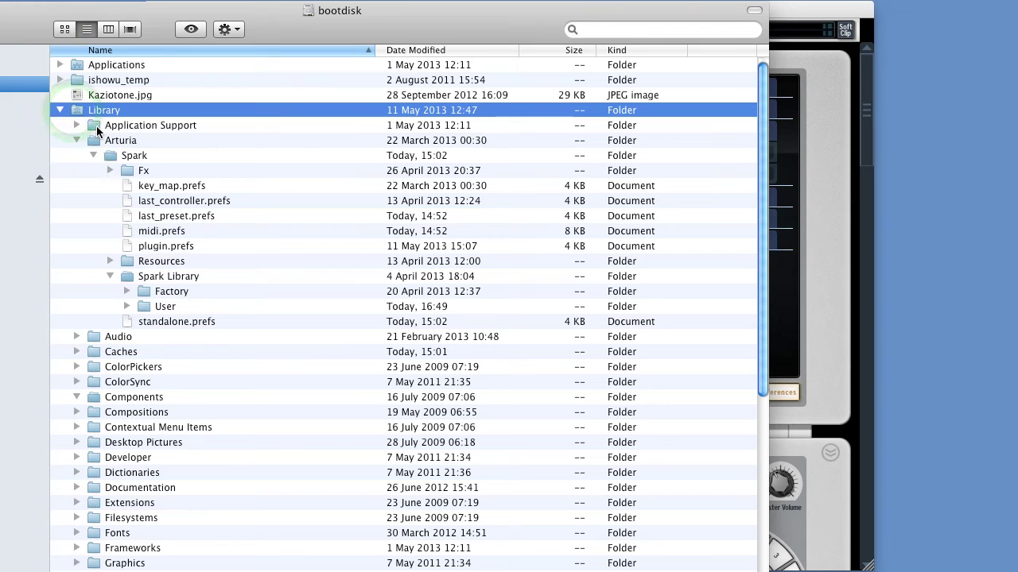
click(93, 140)
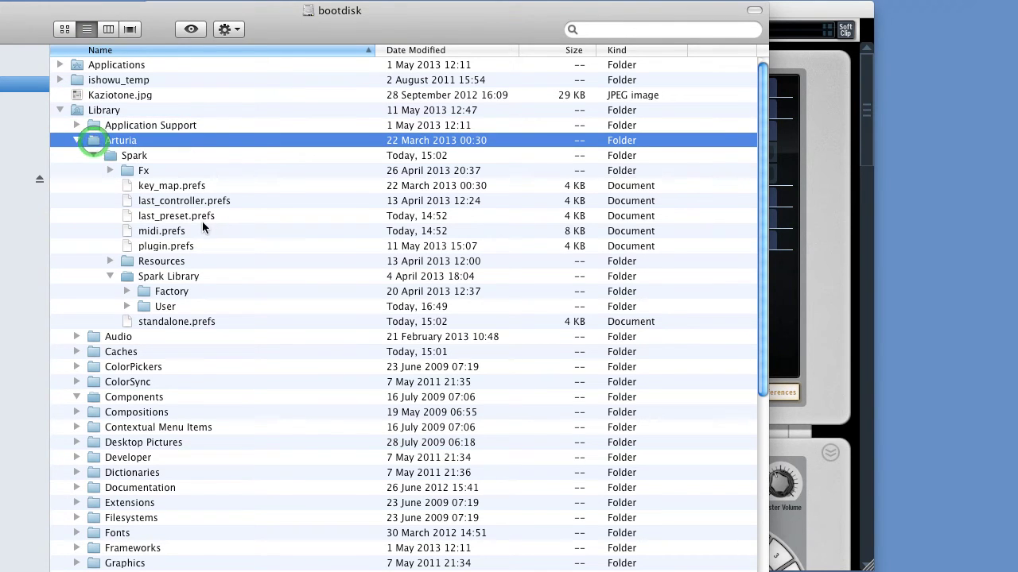
click(112, 157)
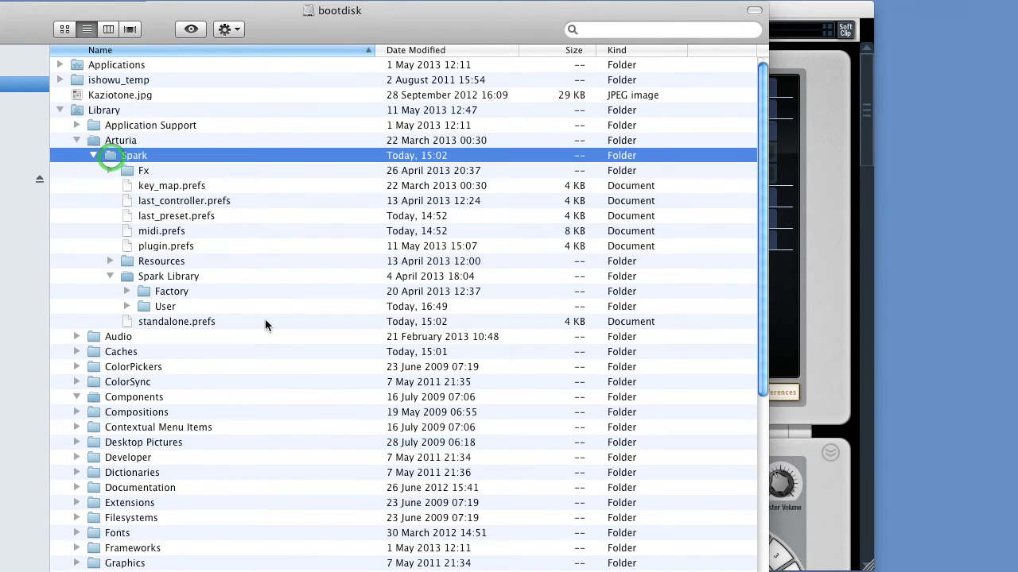
click(134, 279)
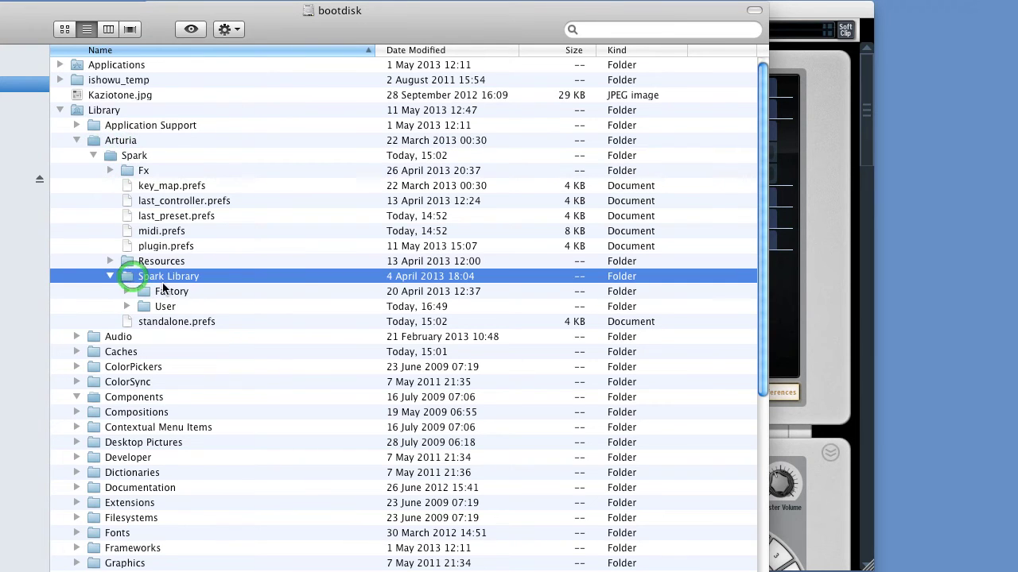
Step: Inspect the Factory and User subfolders of Spark Library, then close Finder
click(159, 291)
click(165, 307)
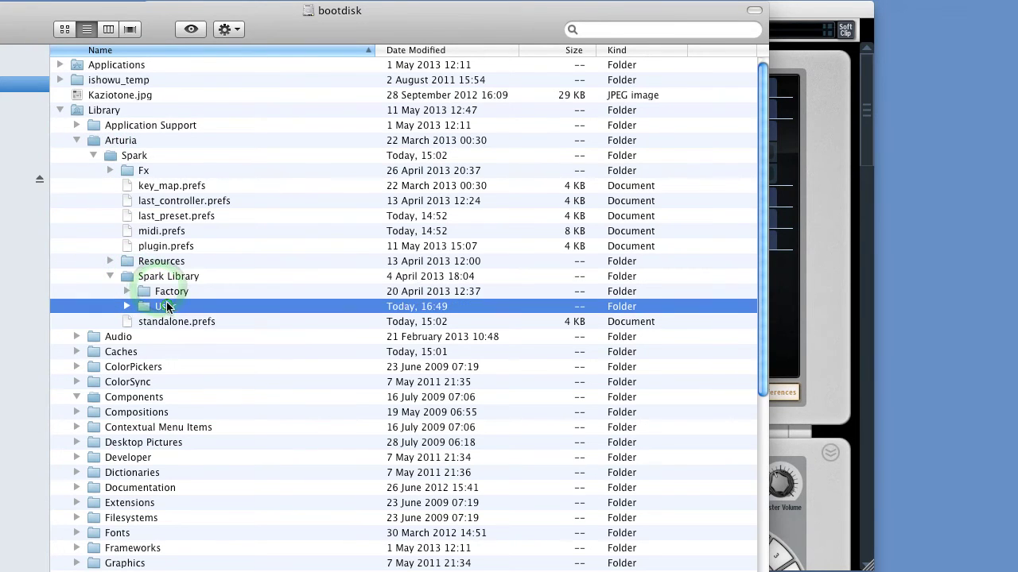
click(164, 291)
click(135, 278)
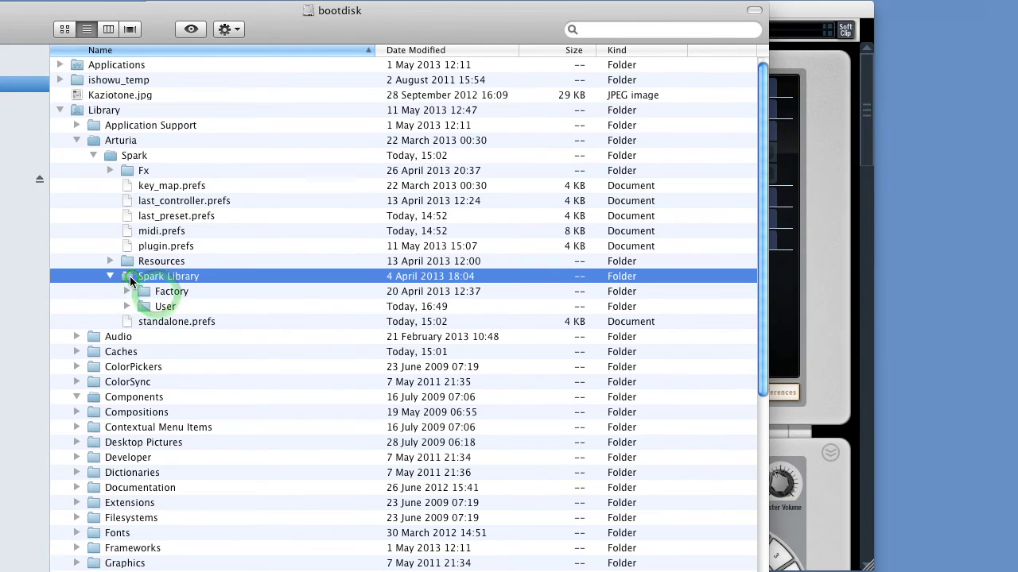
click(344, 39)
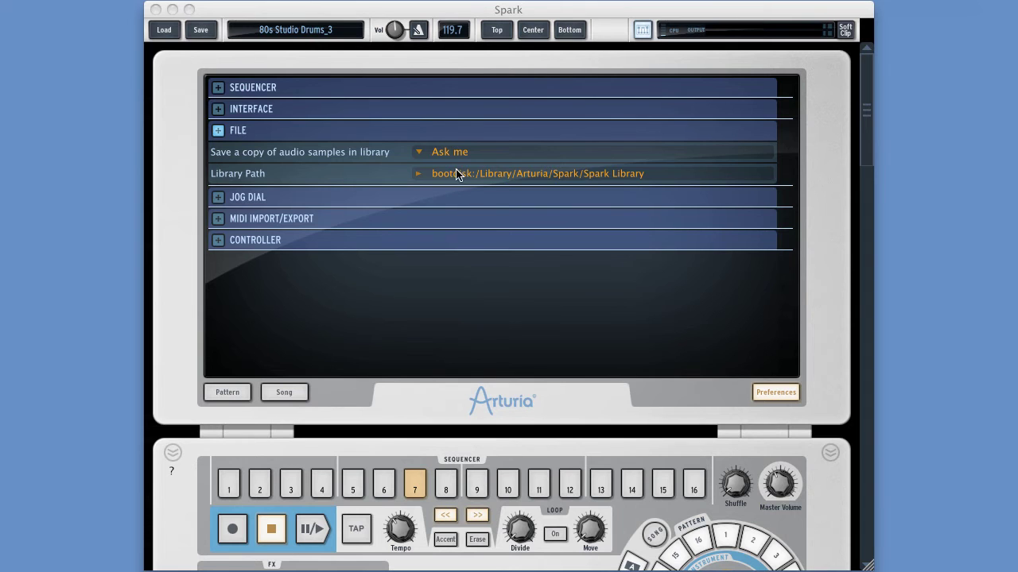
Step: Cancel the new library folder chooser, keeping the current path, and collapse the File section
click(499, 175)
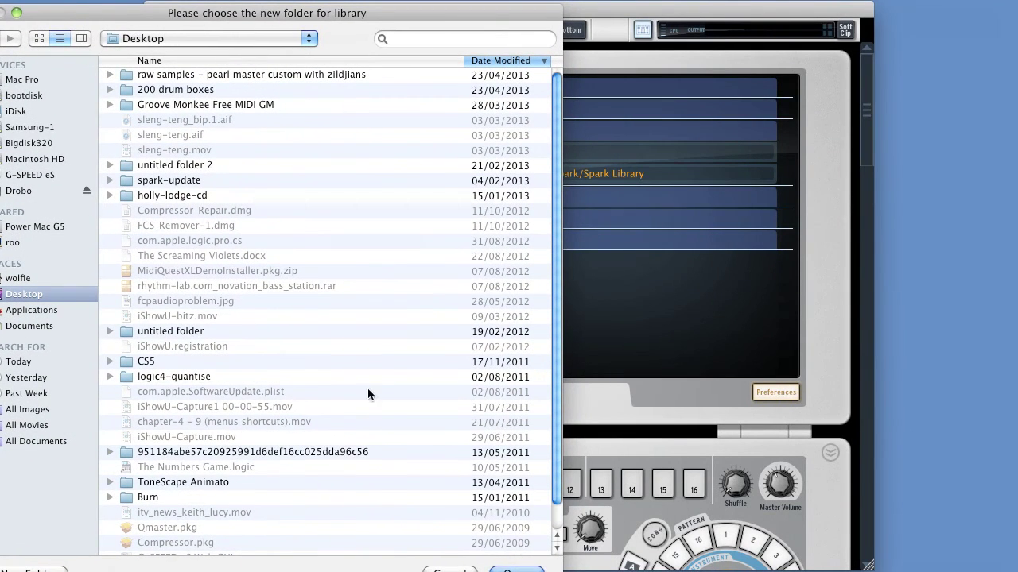
drag(412, 13, 415, 0)
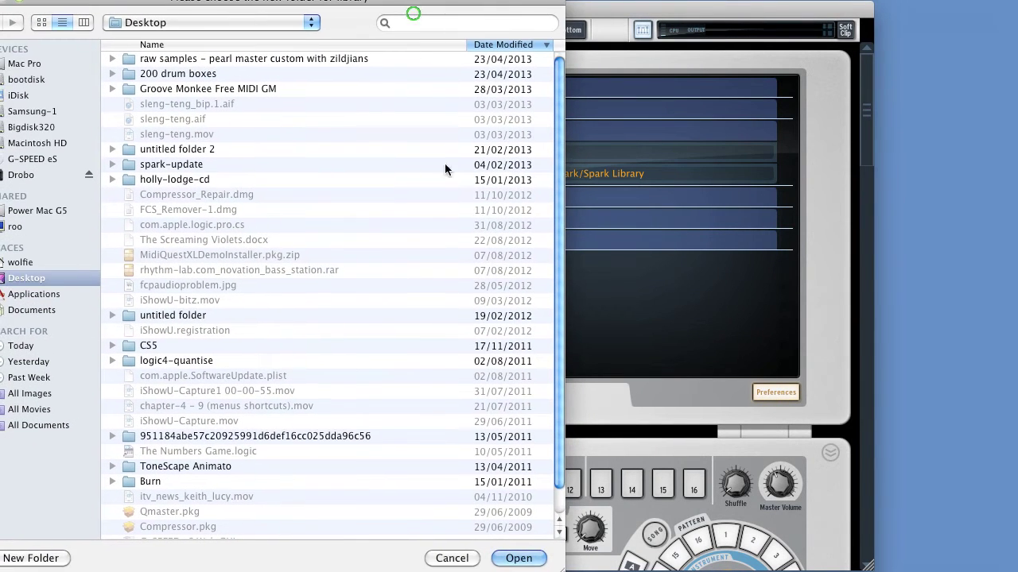
click(452, 558)
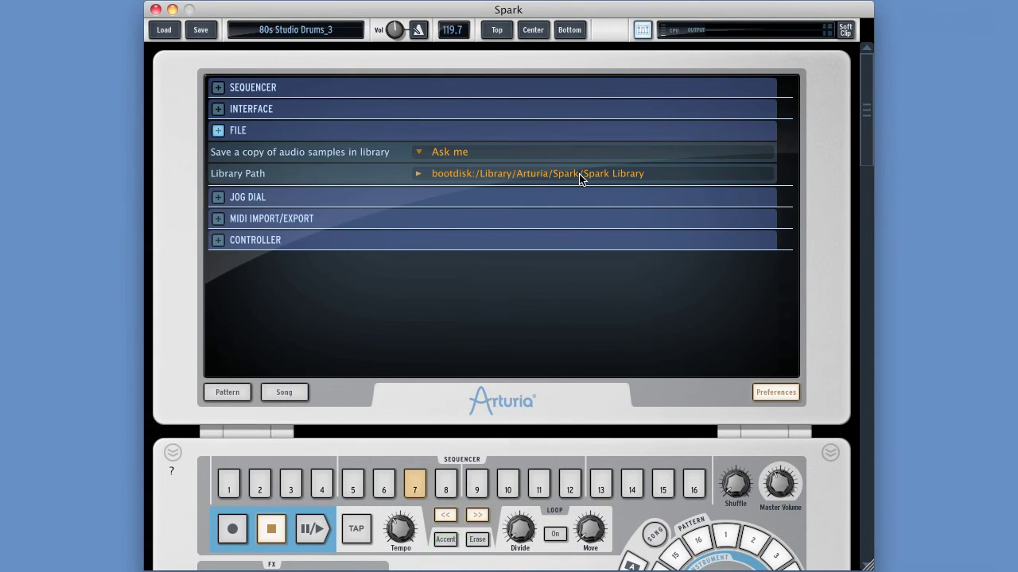
click(218, 130)
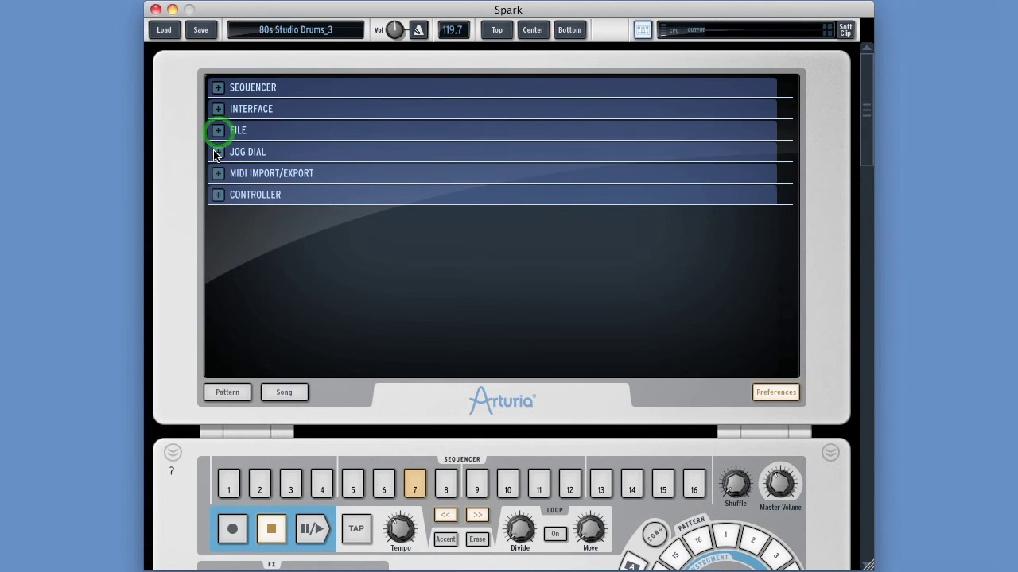
Step: Expand Jog Dial settings, set dial loading to Instrument to Kit Mode, and test it on the drum machine
click(218, 151)
click(533, 31)
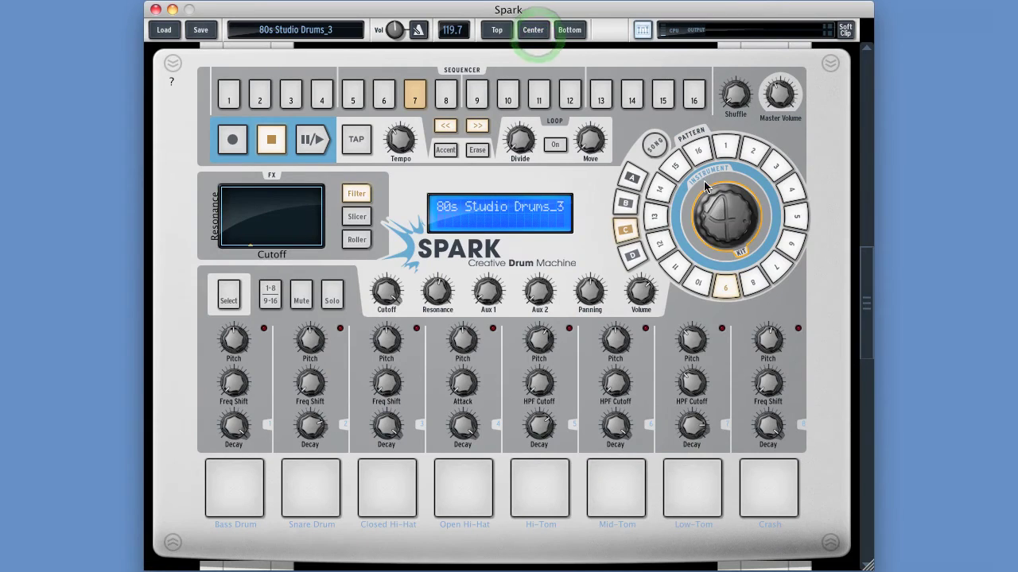
click(497, 30)
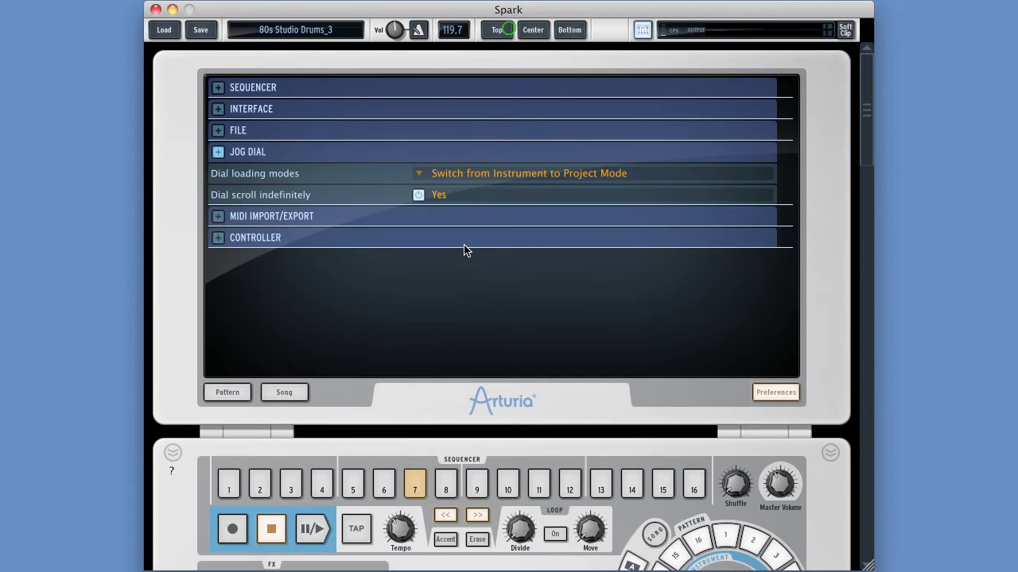
click(490, 176)
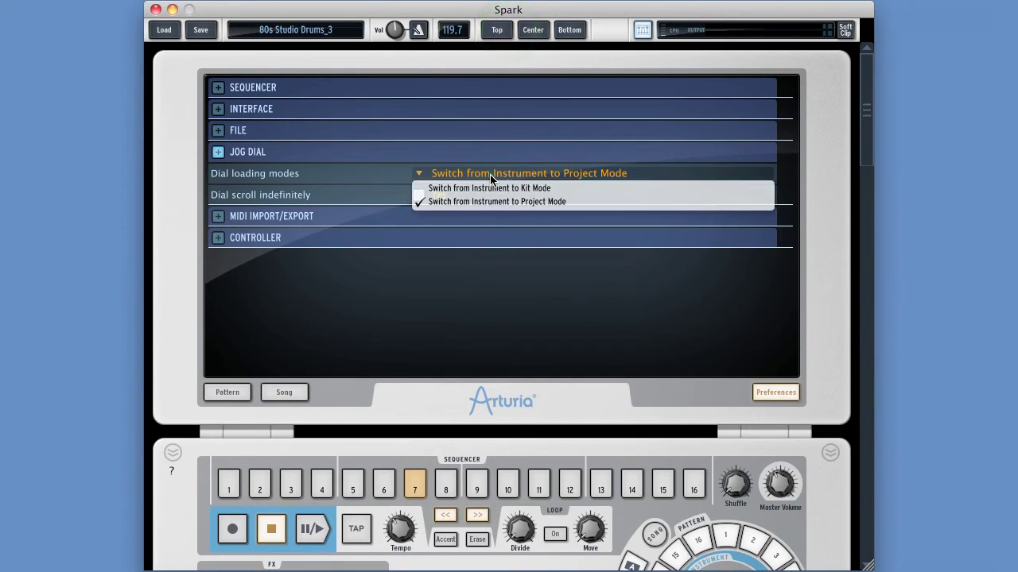
click(543, 188)
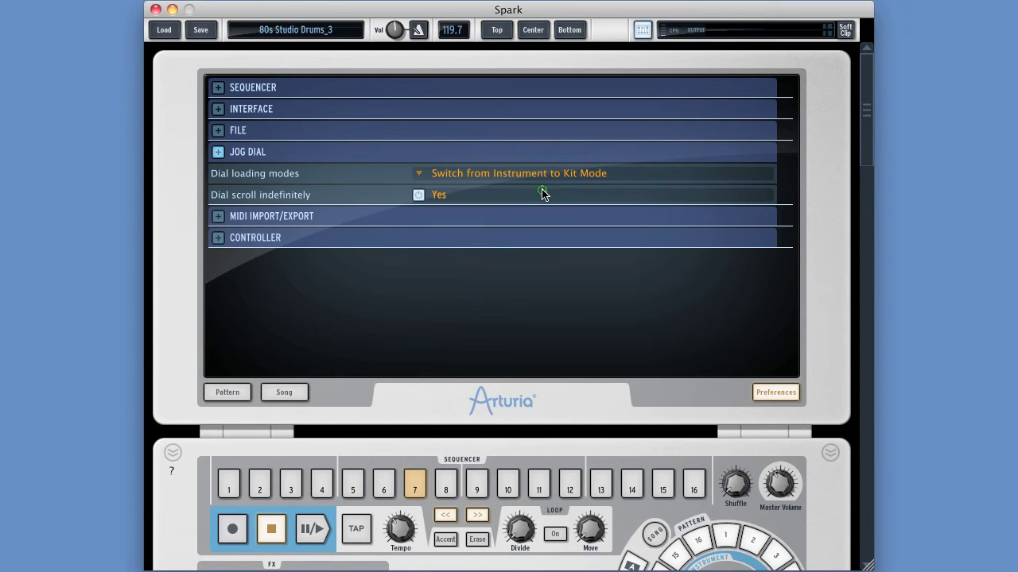
click(532, 30)
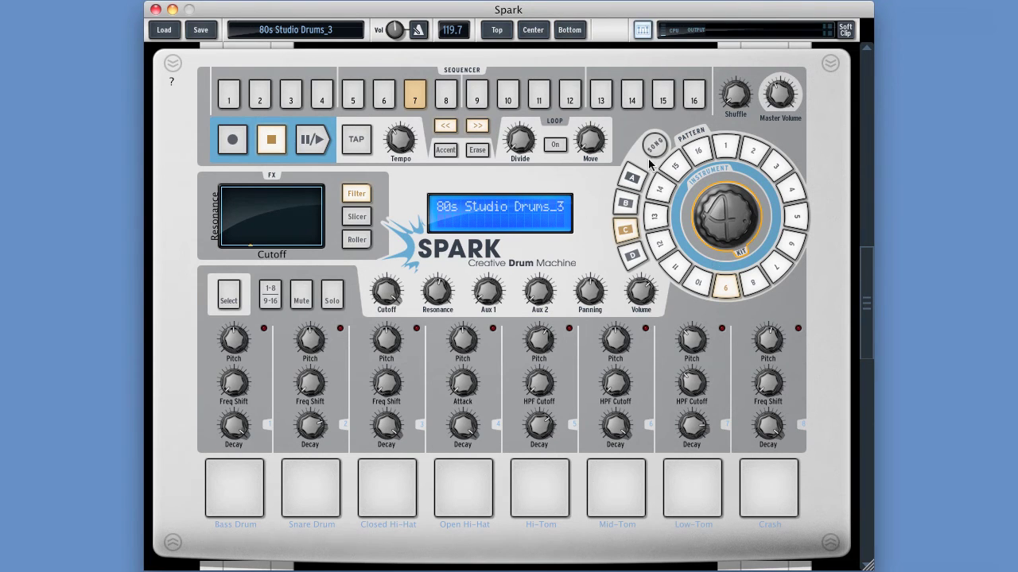
Step: Set dial loading back to Project Mode and return to the drum machine panel
click(496, 30)
click(531, 173)
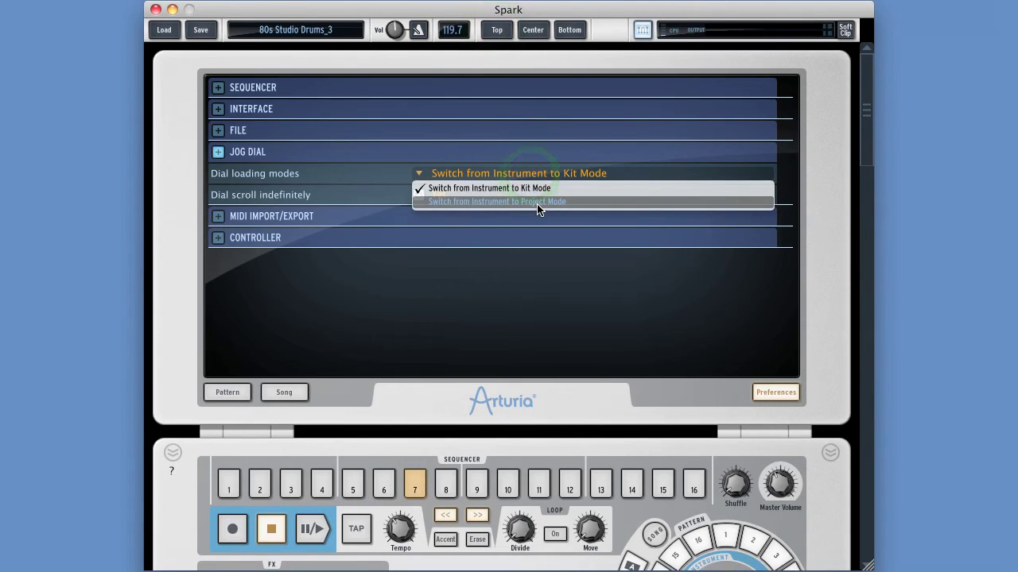
click(539, 203)
click(532, 30)
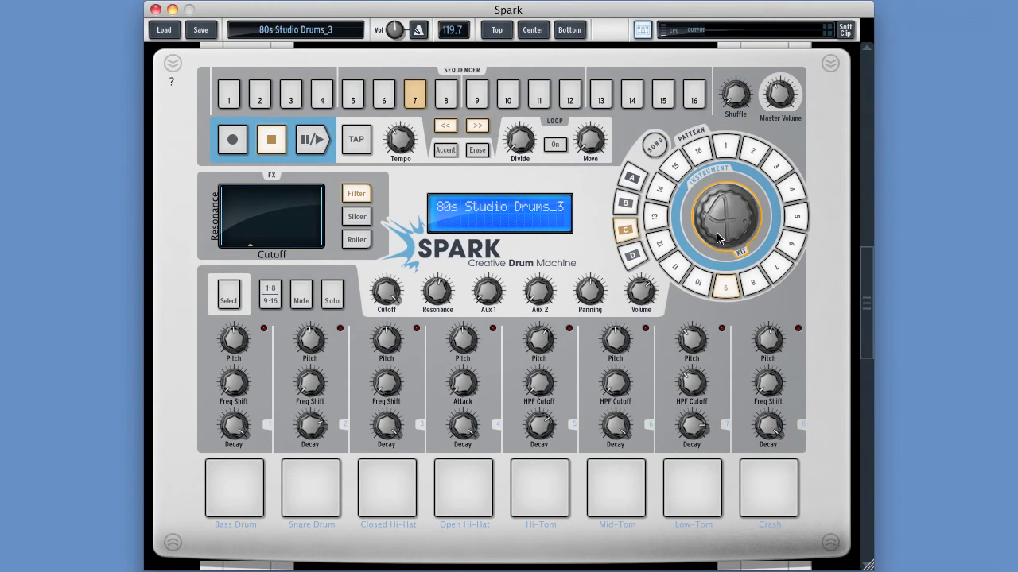
Step: Keep Project Mode for dial loading and turn the kit dial to test kit loading
click(497, 30)
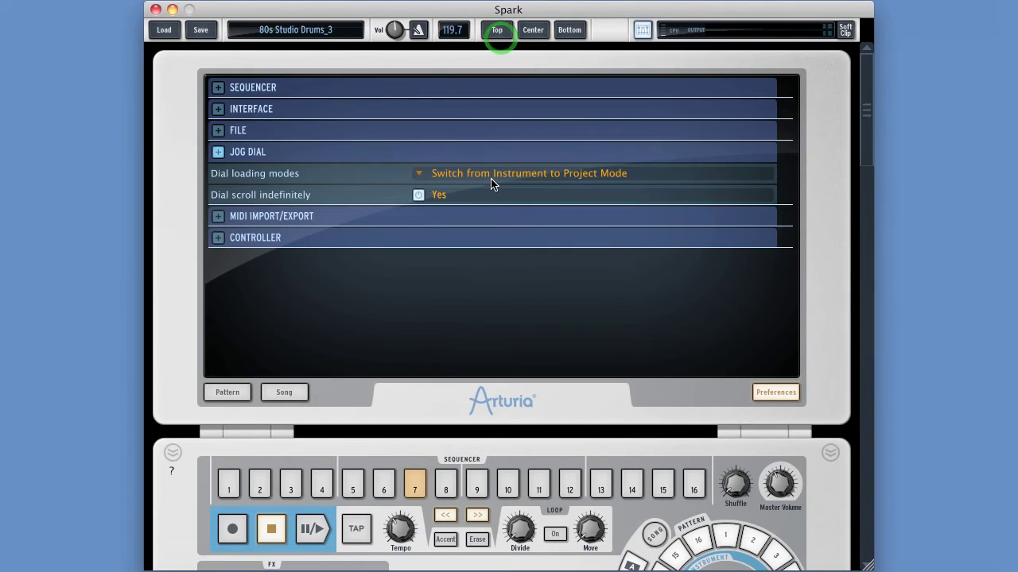
click(491, 174)
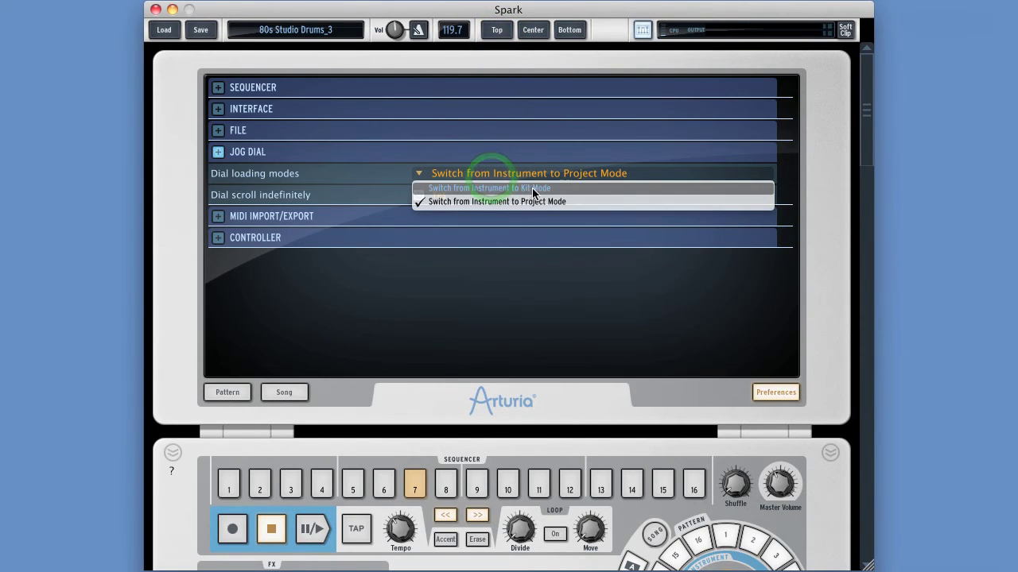
click(532, 188)
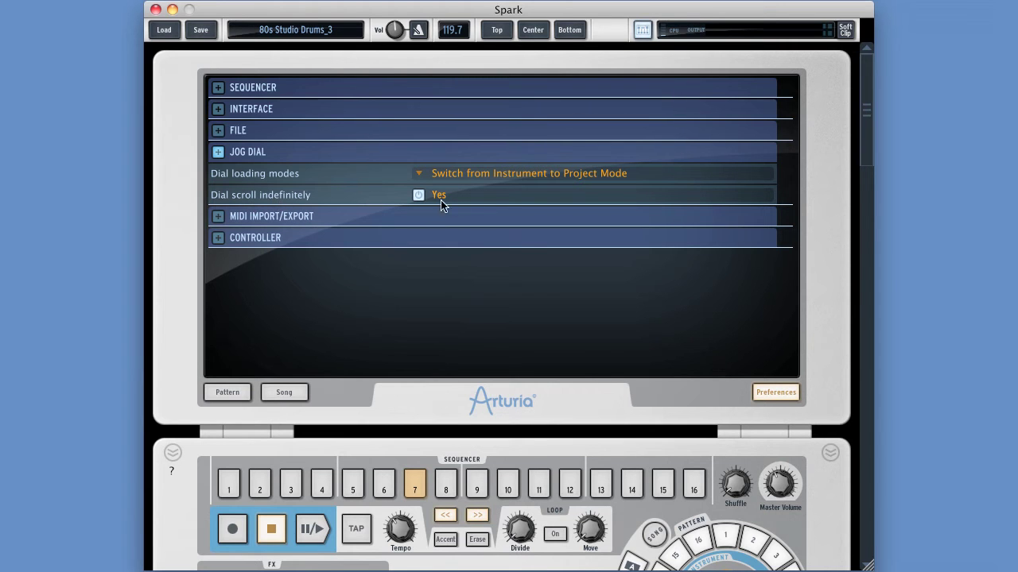
click(533, 29)
click(725, 224)
mouse_move(719, 239)
mouse_down()
mouse_move(720, 259)
mouse_move(716, 249)
mouse_up()
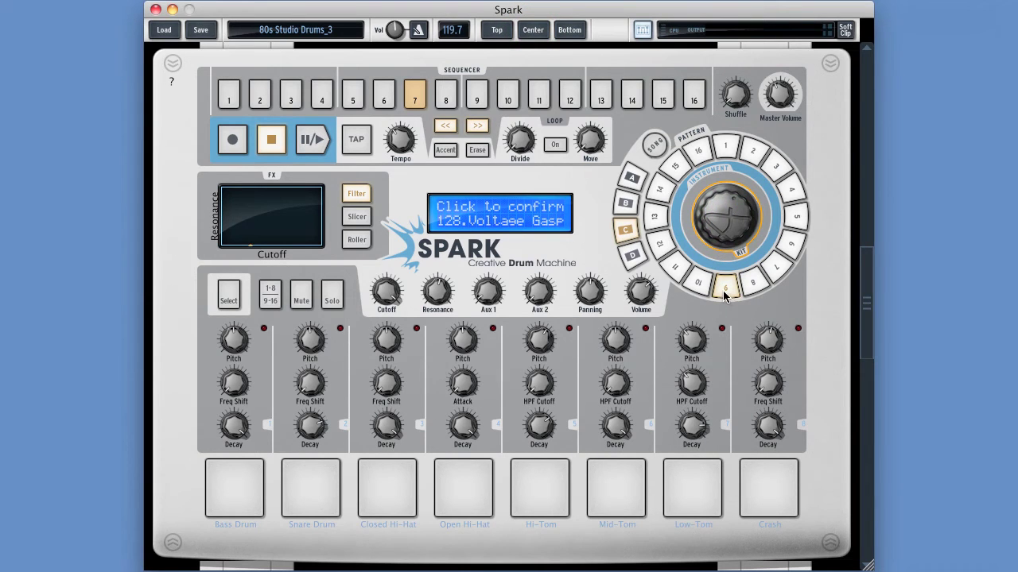
Step: Switch Dial scroll indefinitely to Yes and collapse the Jog Dial settings
click(496, 29)
click(417, 195)
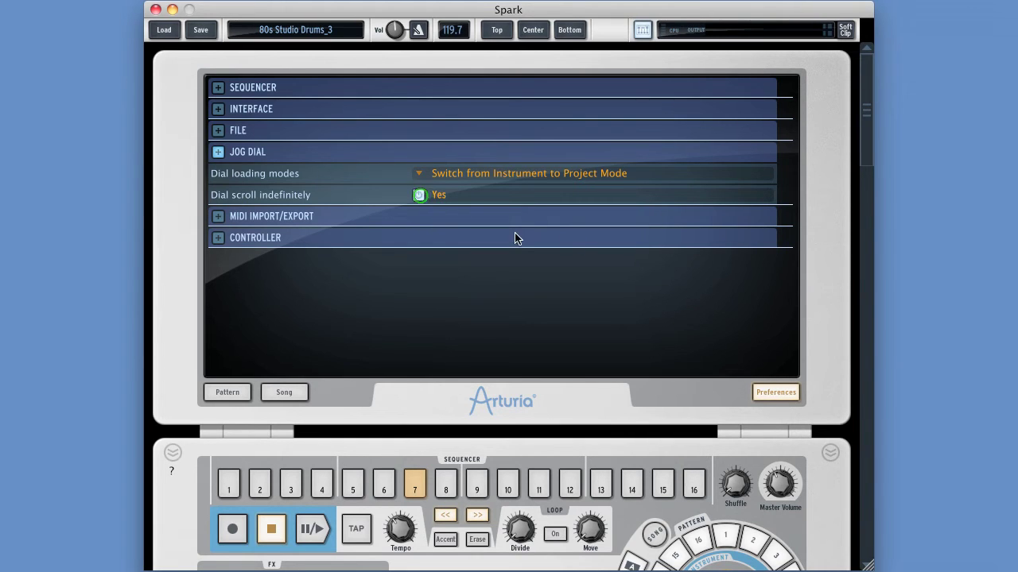
click(217, 152)
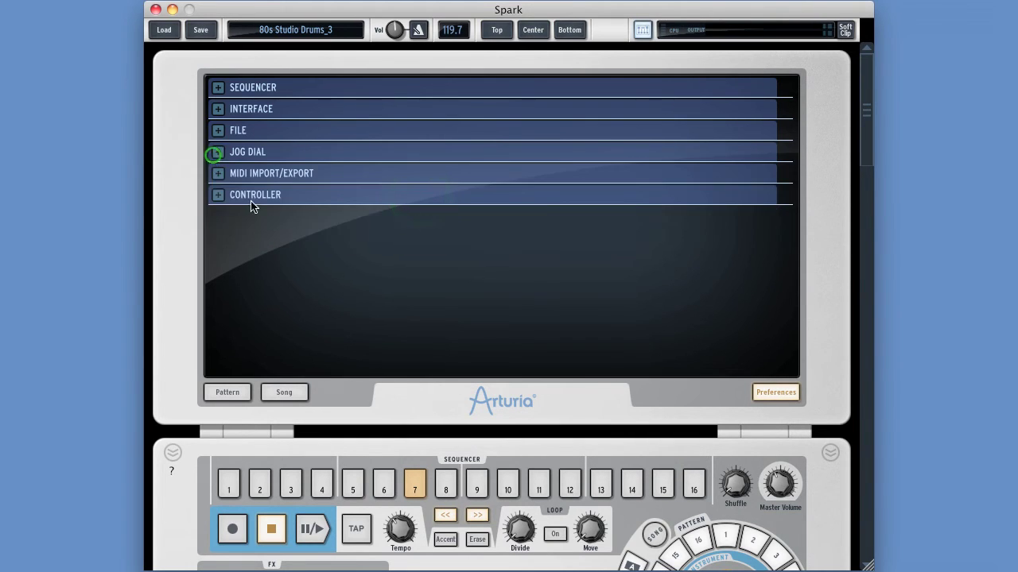
Step: Expand MIDI Import/Export, then in the Library drag pattern A1 out as MIDI and check export options
click(220, 174)
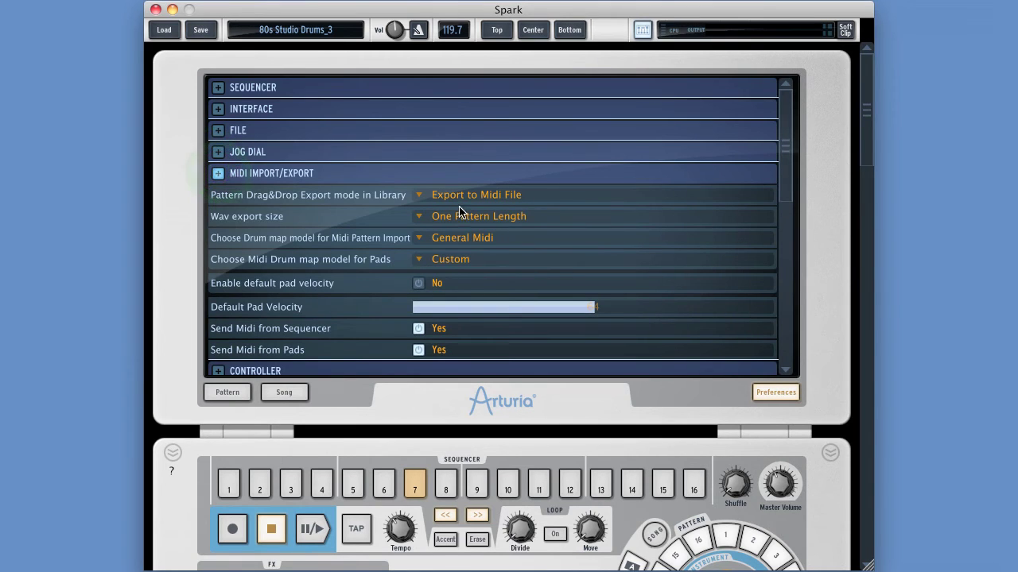
click(566, 31)
click(340, 517)
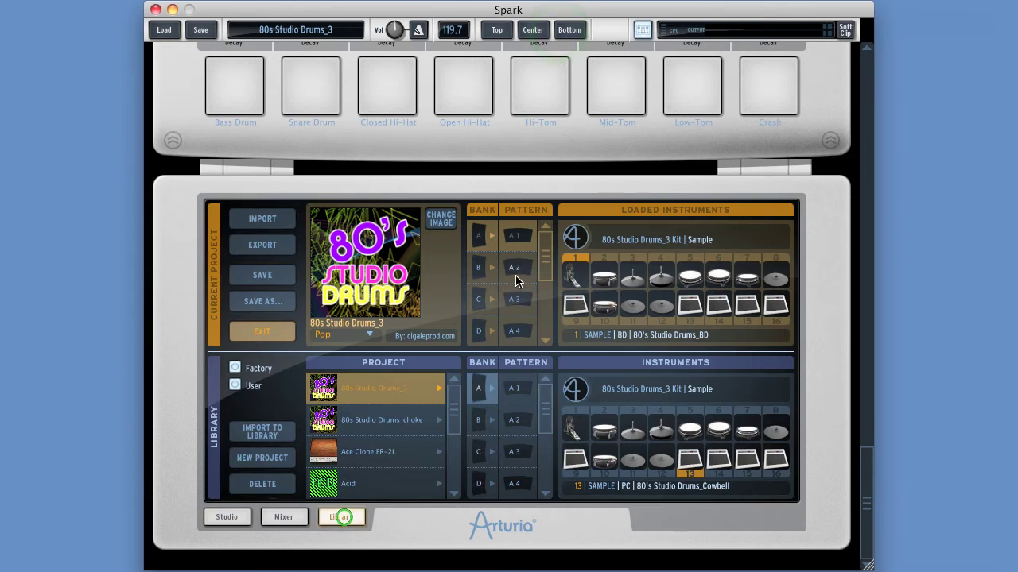
drag(516, 237, 486, 237)
click(260, 247)
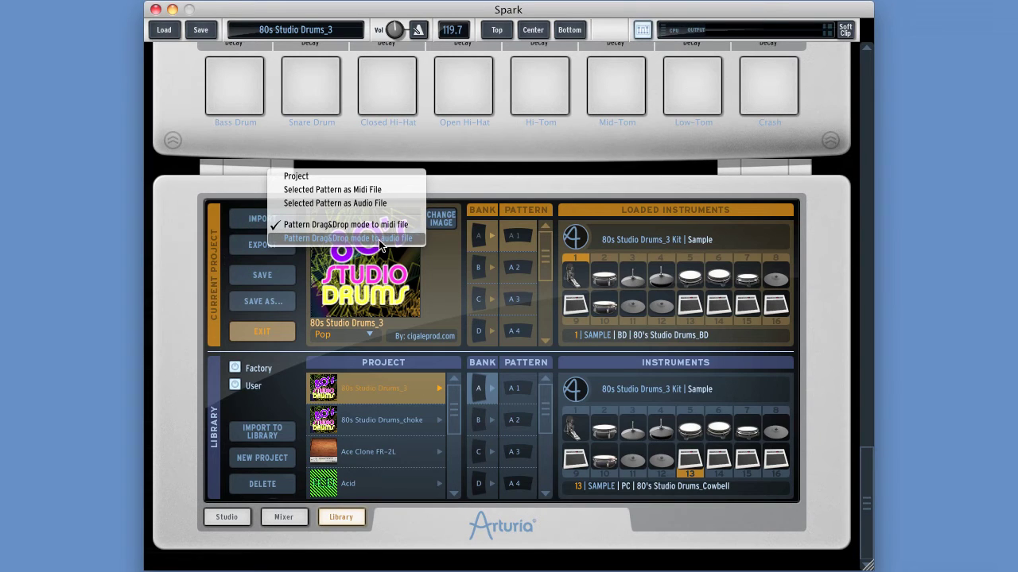
click(478, 156)
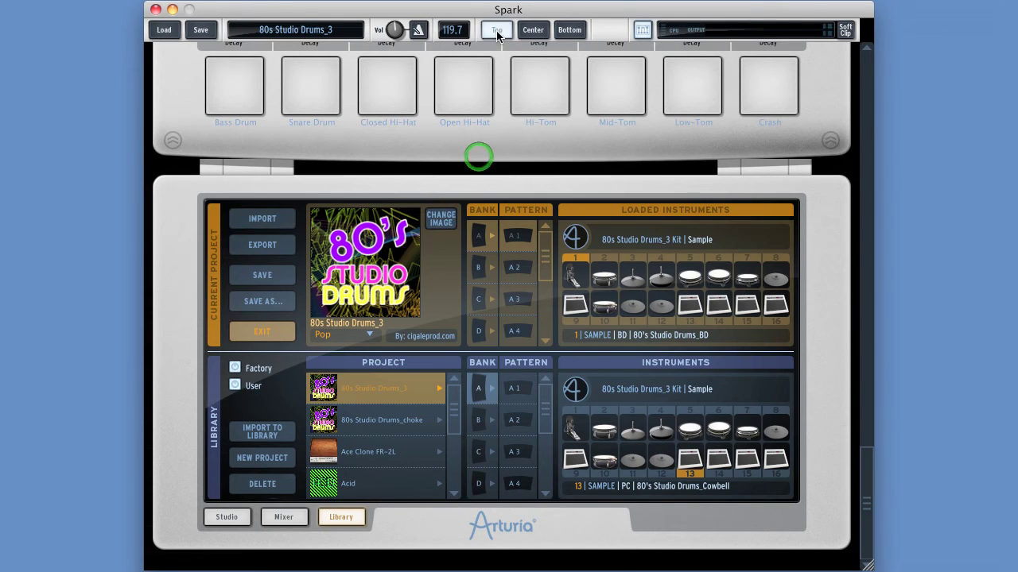
Step: Keep drag-and-drop export mode on Export to Midi File and Wav export size on One Pattern Length
click(478, 198)
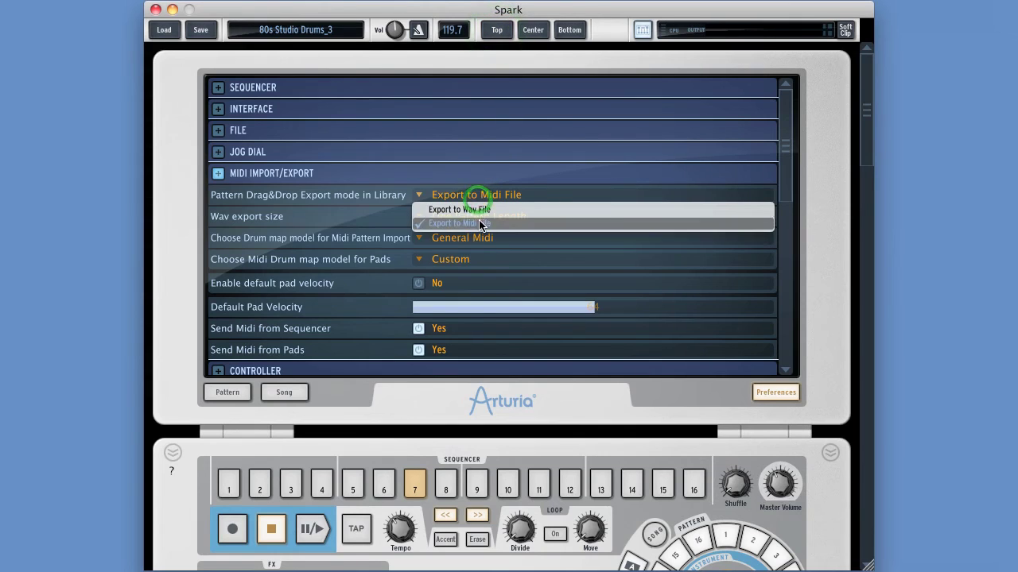
click(547, 194)
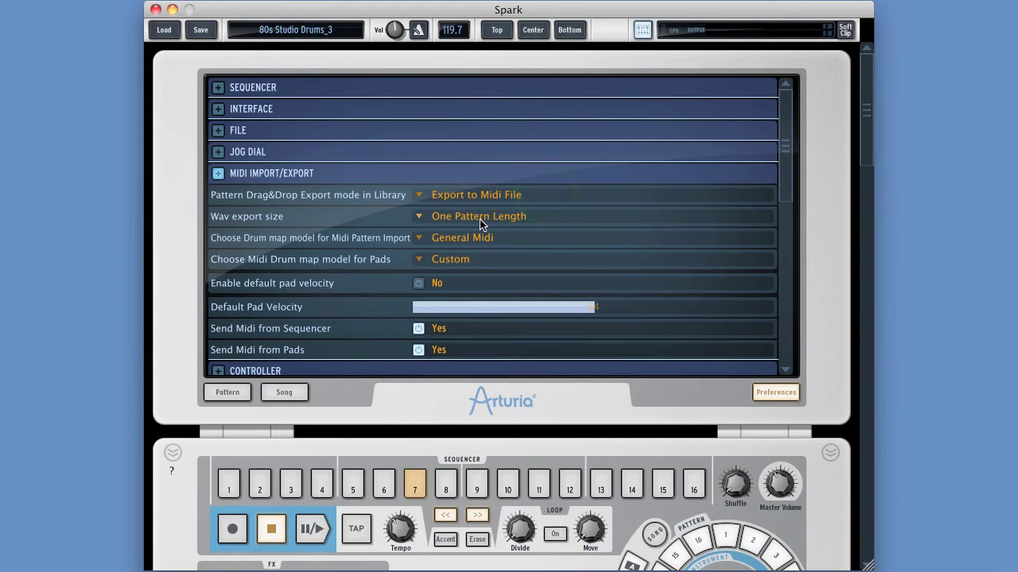
click(452, 217)
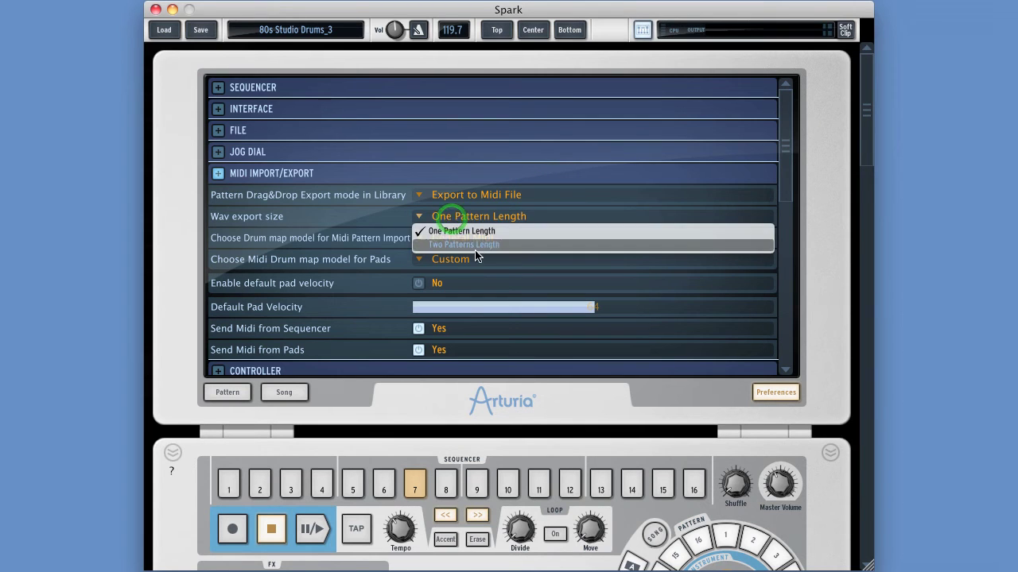
click(563, 215)
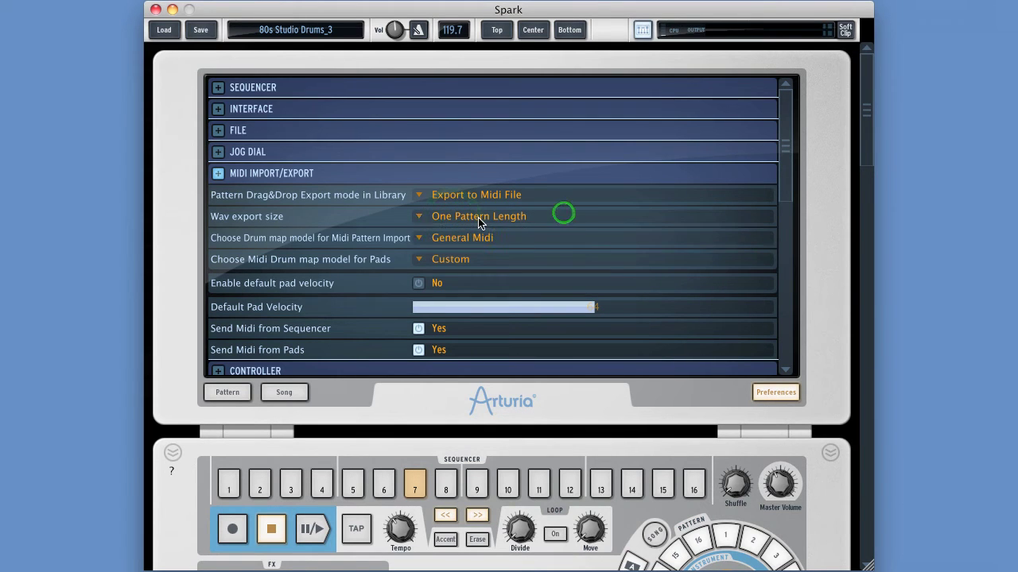
click(477, 216)
click(557, 215)
Step: Check the Library's MIDI/Rex import options, then open the MIDI import drum map choices
click(564, 31)
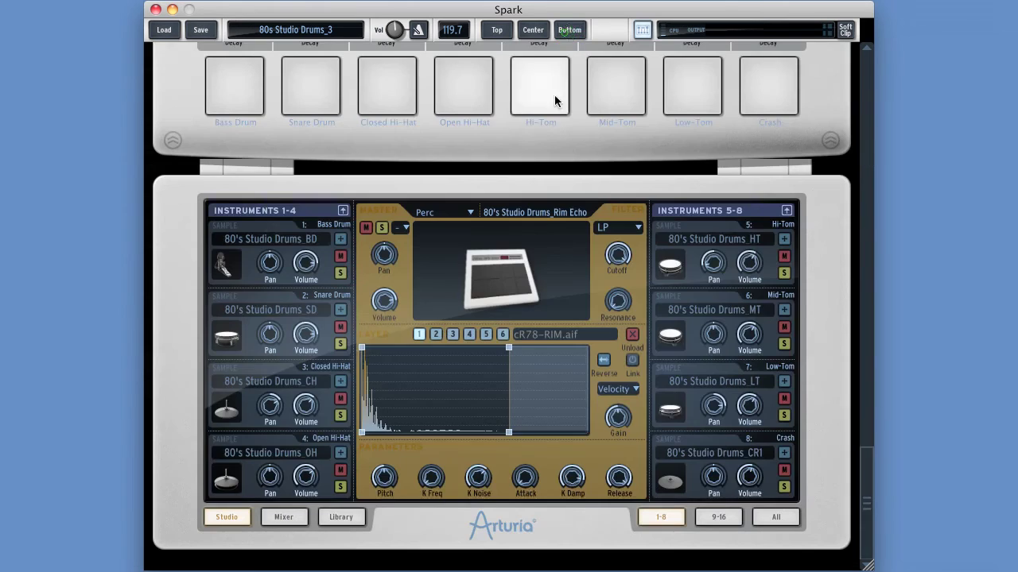
click(343, 517)
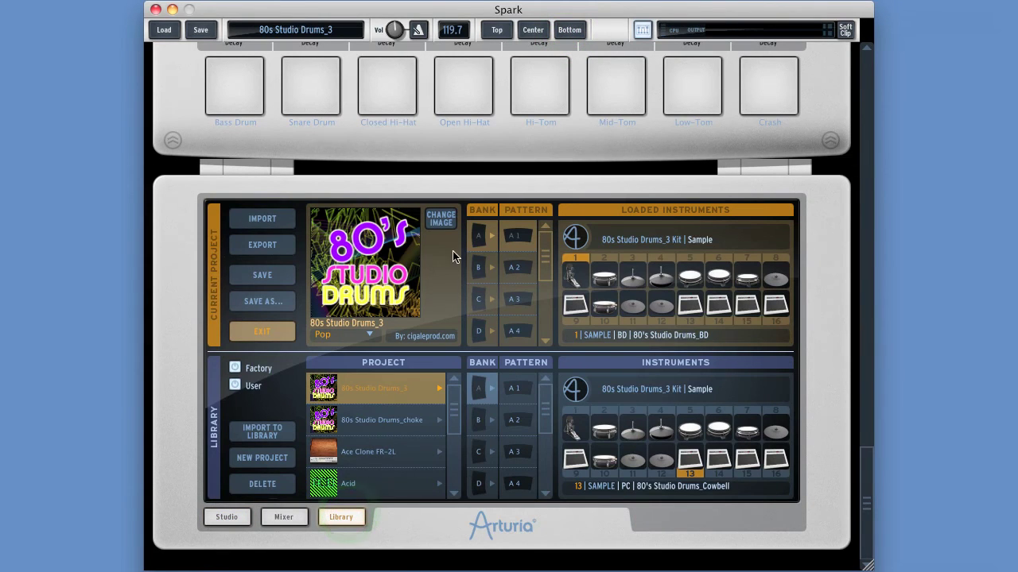
click(267, 219)
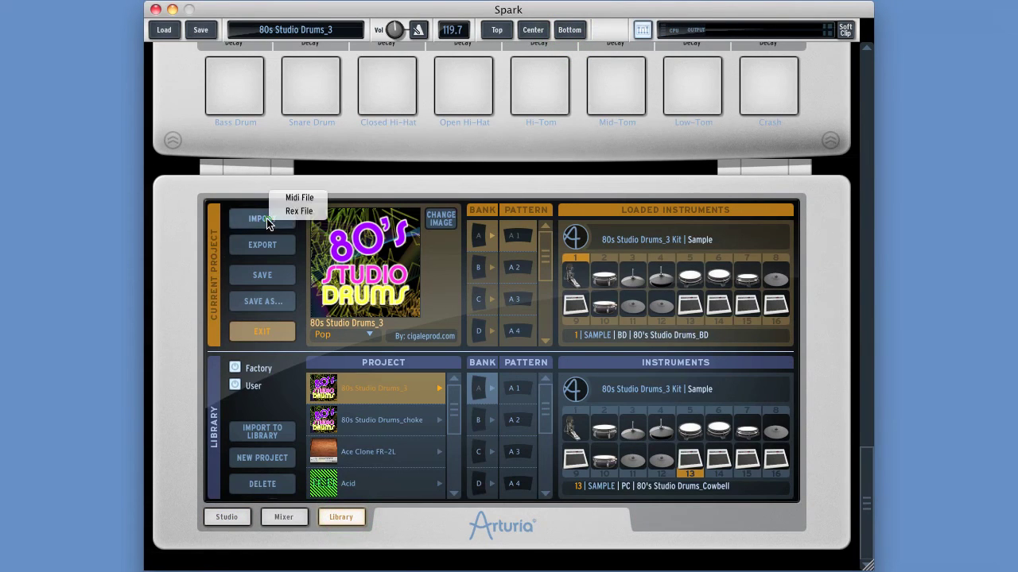
click(446, 156)
click(497, 30)
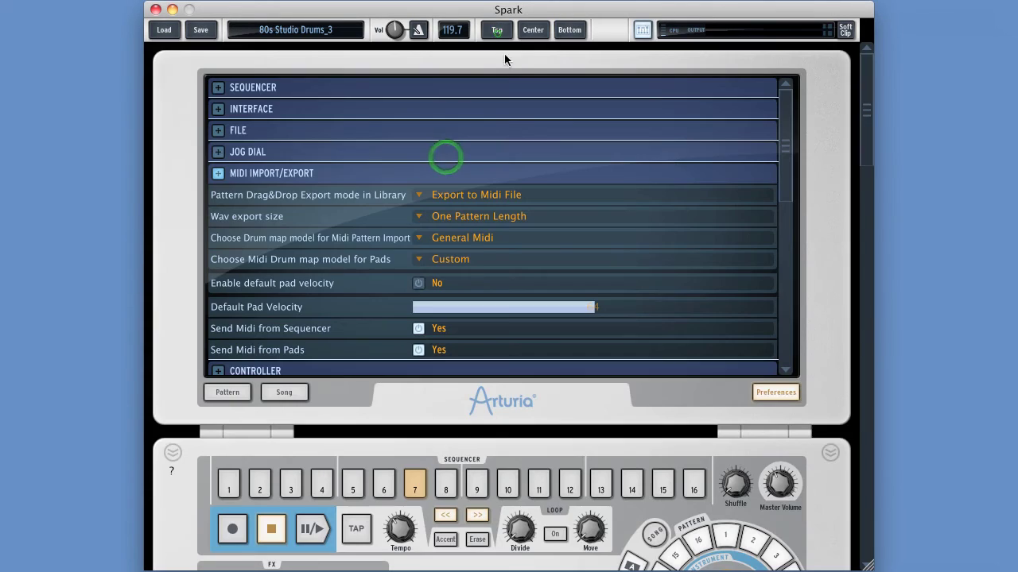
click(465, 241)
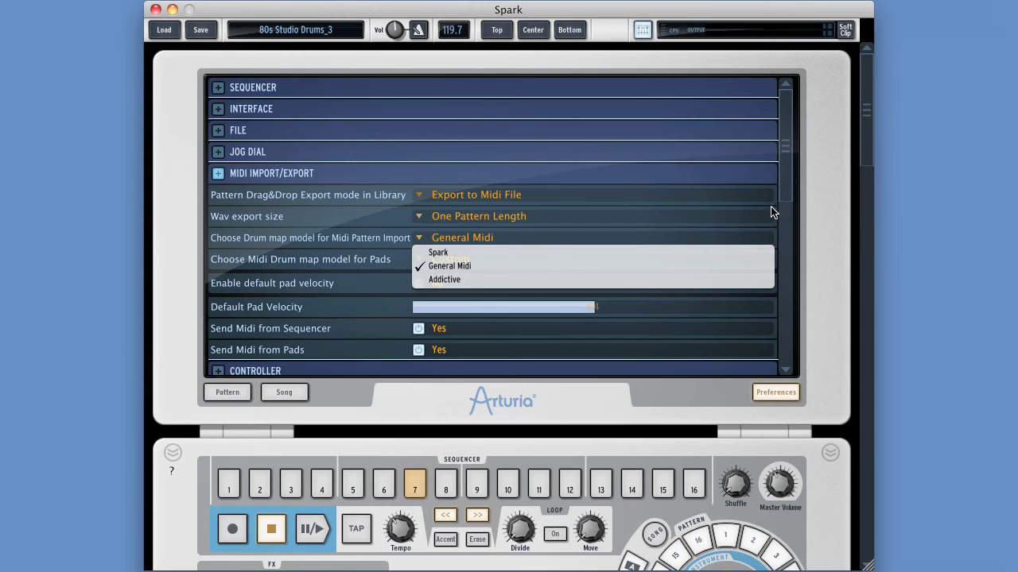
Step: Keep General Midi as the pattern-import drum map and open the pads' Custom drum map choices
click(487, 240)
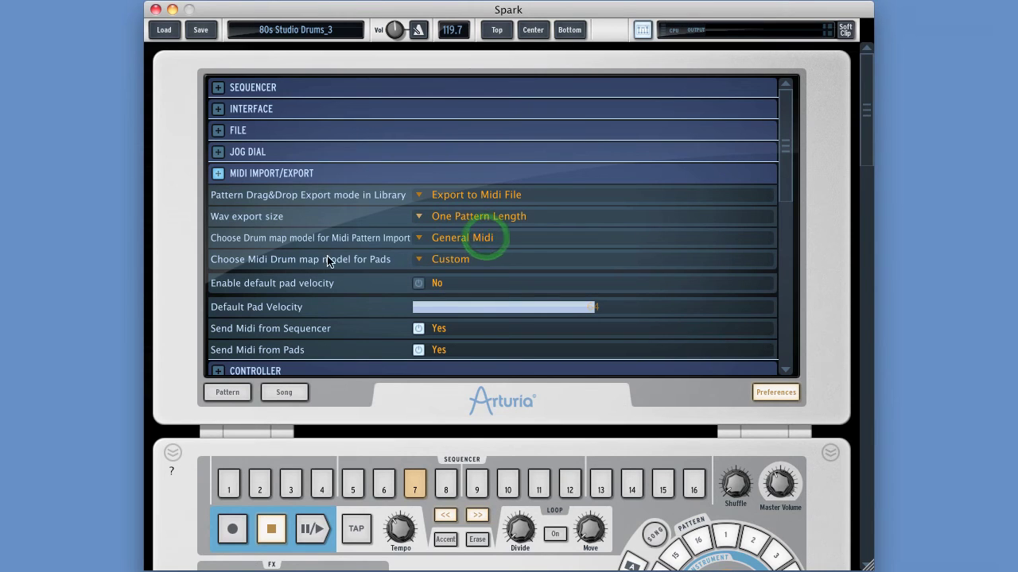
click(268, 266)
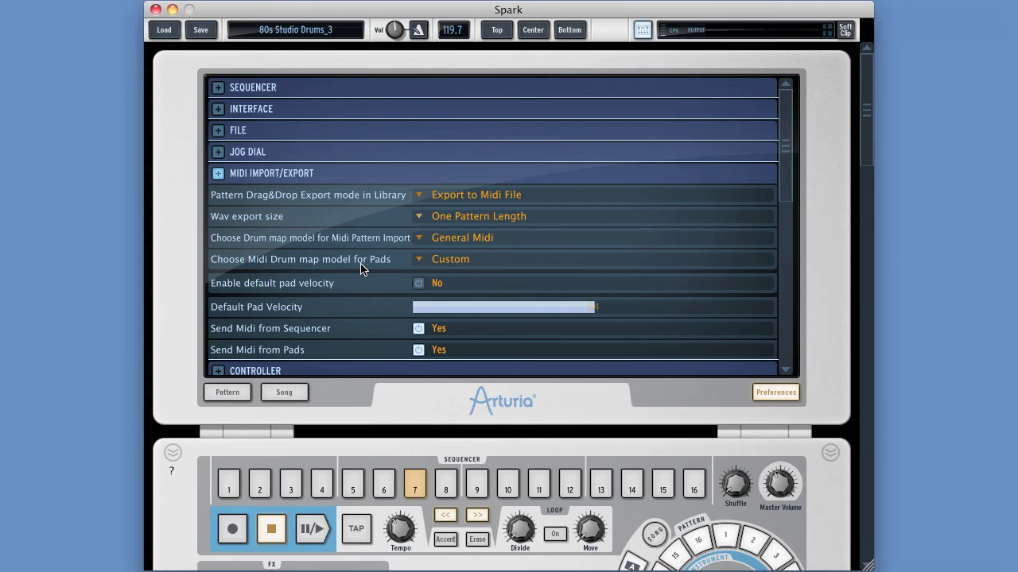
click(458, 268)
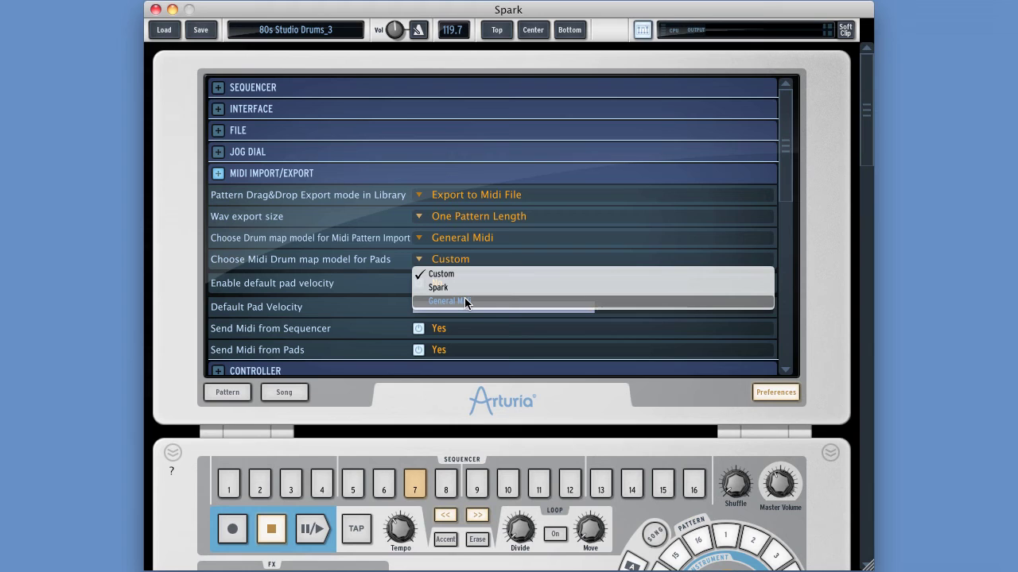
Step: Keep the Custom drum map and check that the Bass Drum pad uses MIDI note 33
click(528, 41)
click(534, 29)
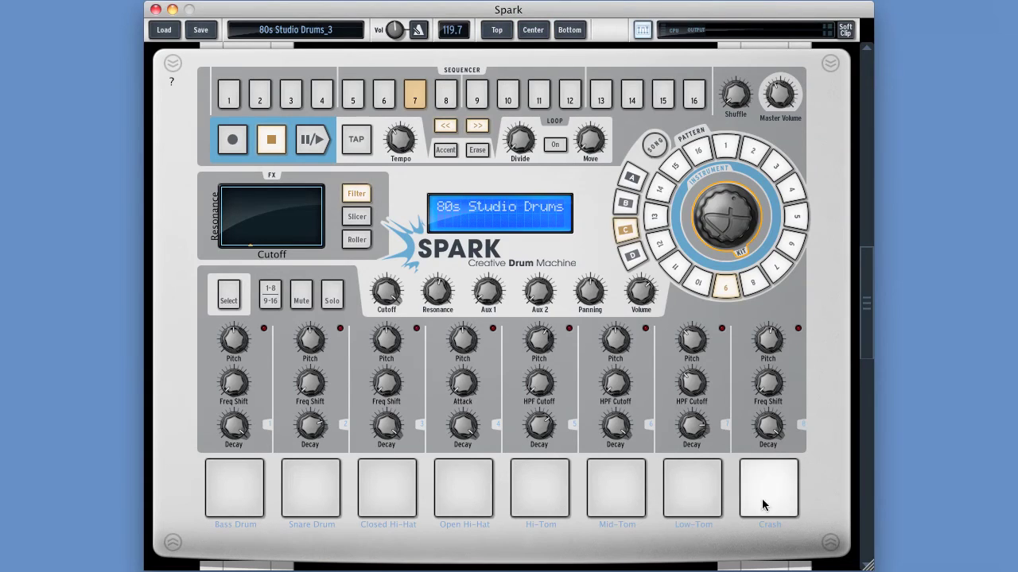
right_click(257, 511)
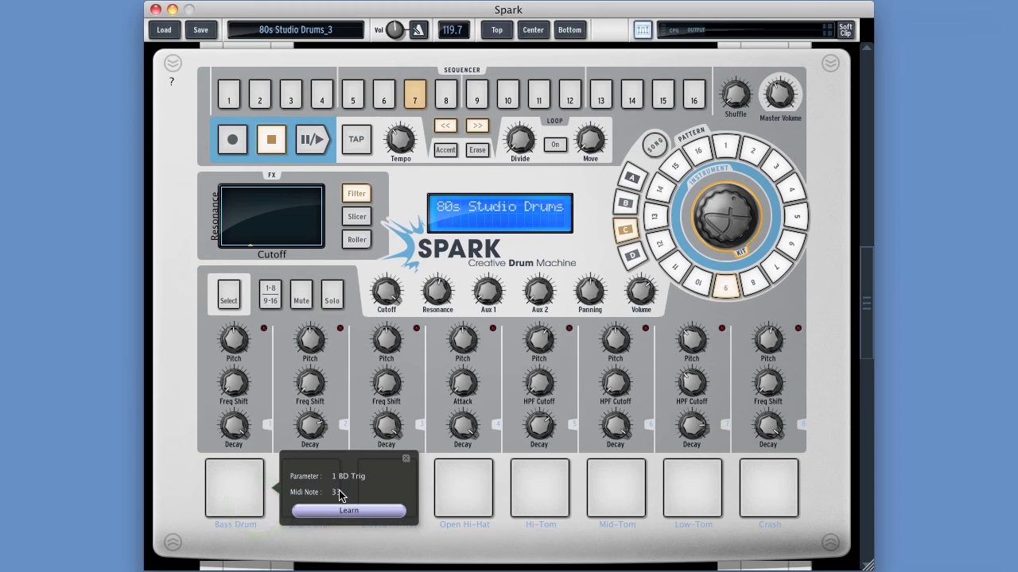
click(336, 492)
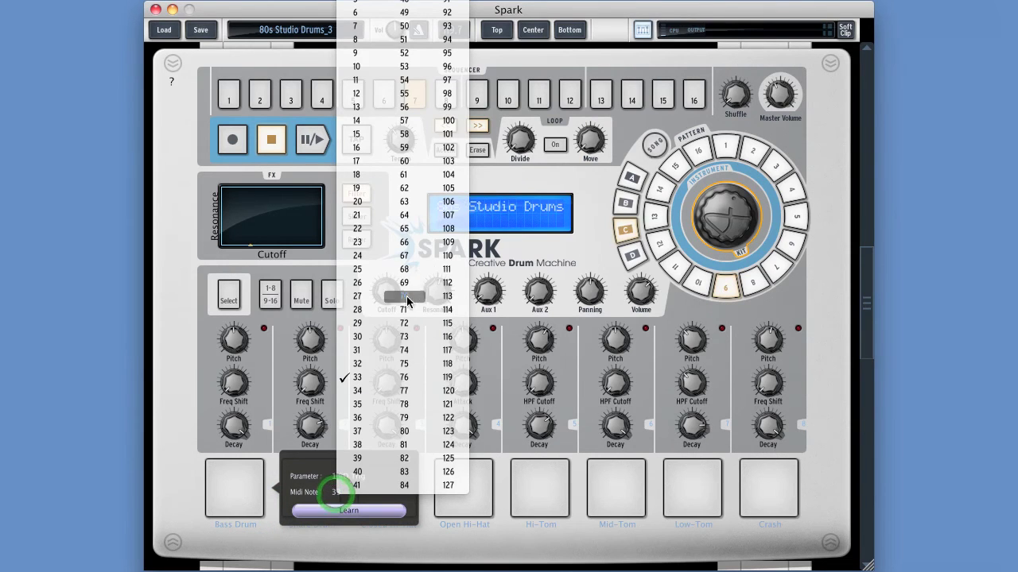
click(321, 467)
click(405, 462)
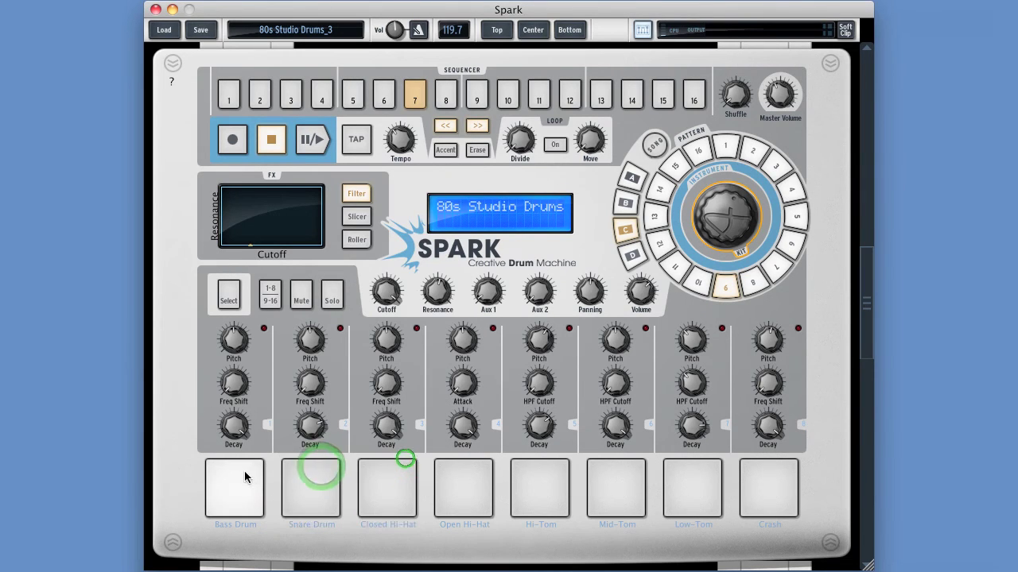
Step: Play several drum pads to test them, then go back to the preferences
click(477, 488)
click(307, 482)
click(398, 481)
click(670, 493)
click(310, 488)
click(227, 488)
click(311, 488)
click(750, 484)
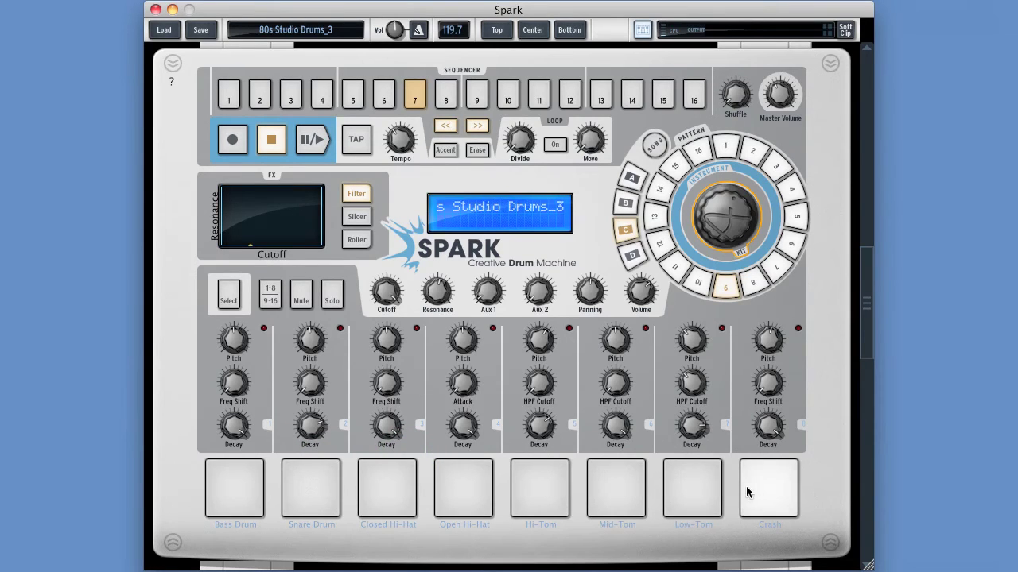
click(497, 32)
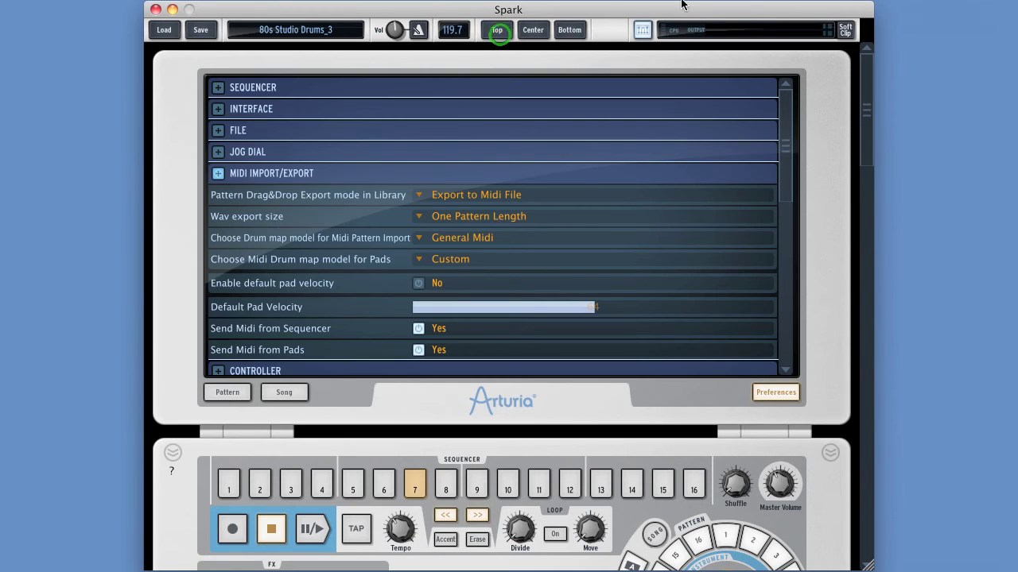
Step: Keep Custom as the pads' drum map and turn off default pad velocity
click(448, 260)
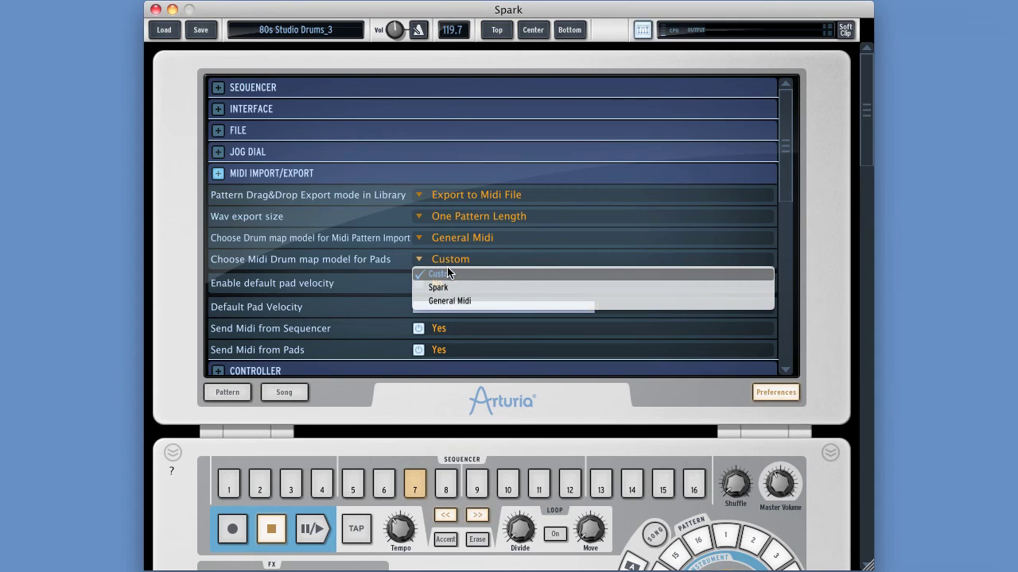
click(448, 273)
click(437, 284)
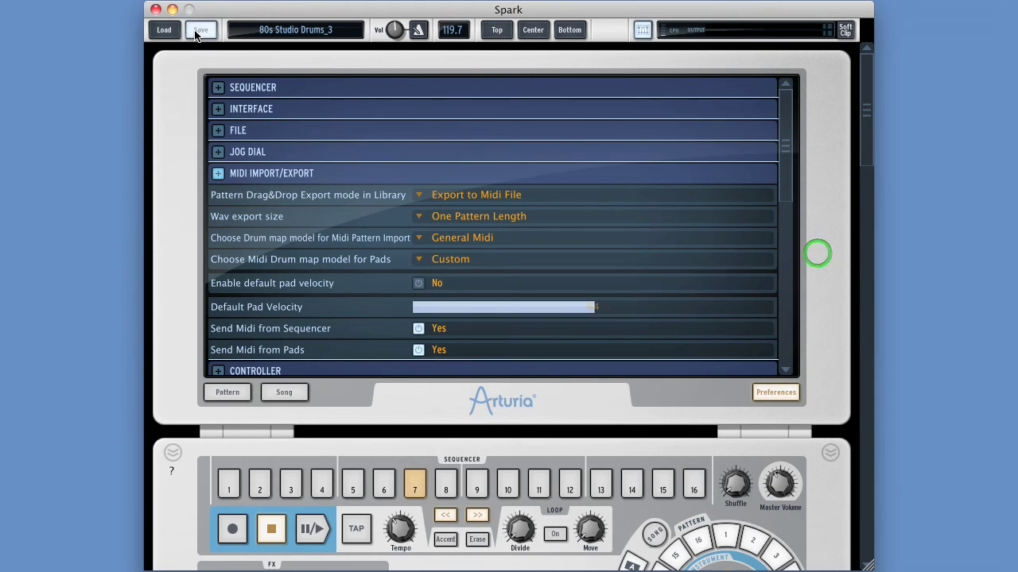
Step: On the drum machine, play several pads including Hi-Tom and Crash to test them
click(493, 32)
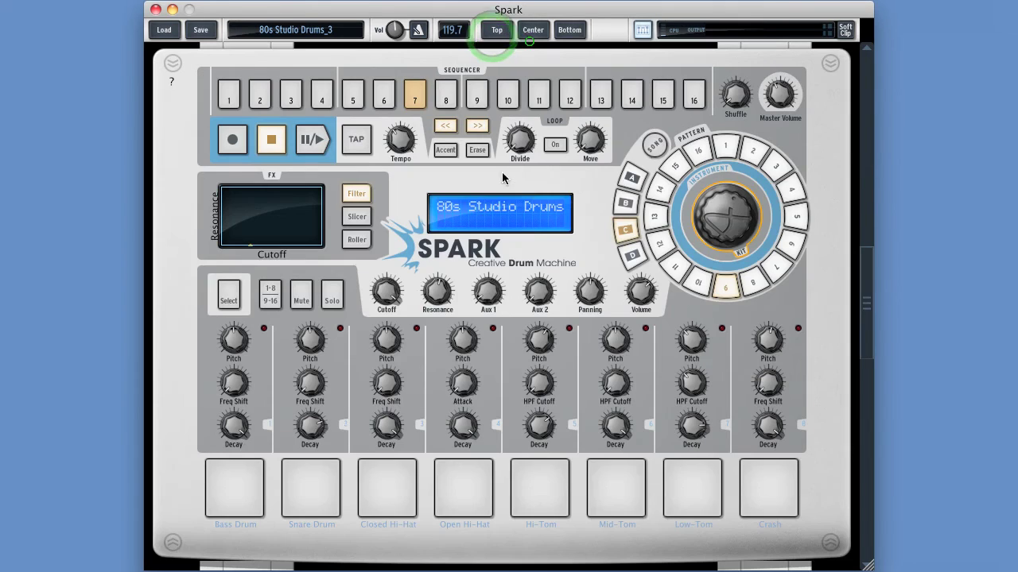
click(286, 474)
click(388, 486)
click(710, 488)
click(617, 488)
click(260, 486)
click(539, 488)
click(769, 488)
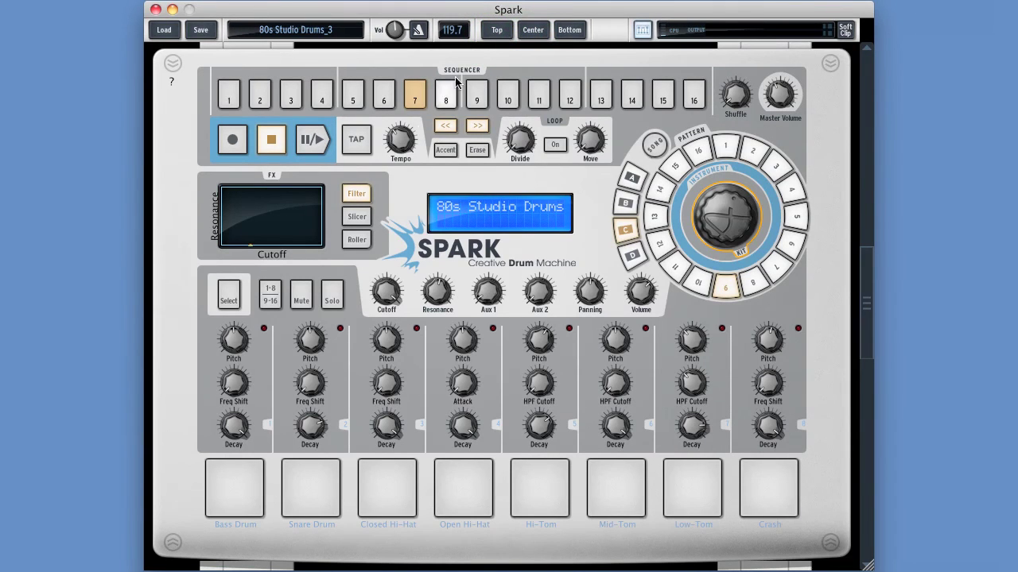
Step: Back in preferences, confirm the Custom drum map and toggle default pad velocity on and off
click(494, 32)
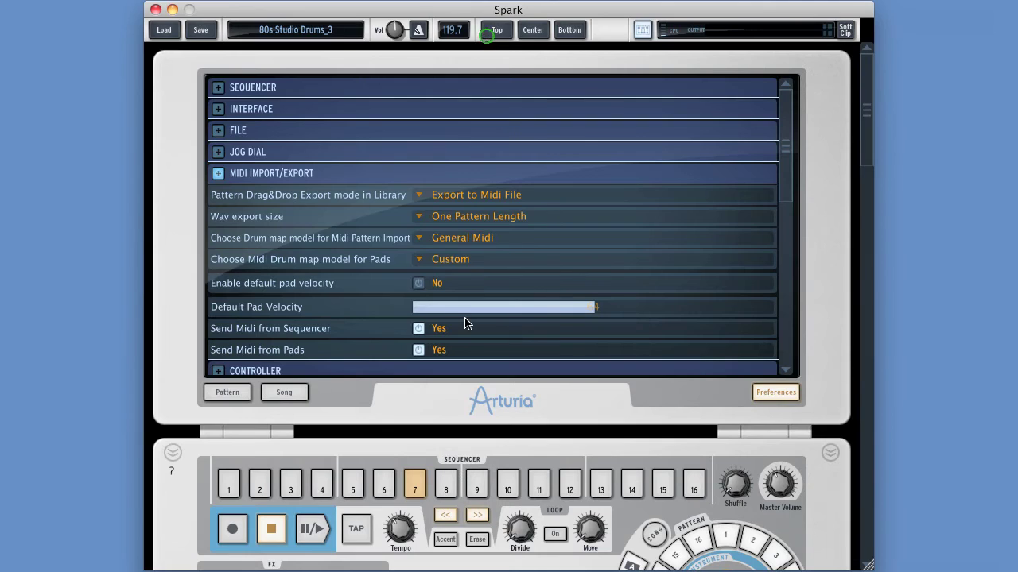
click(446, 260)
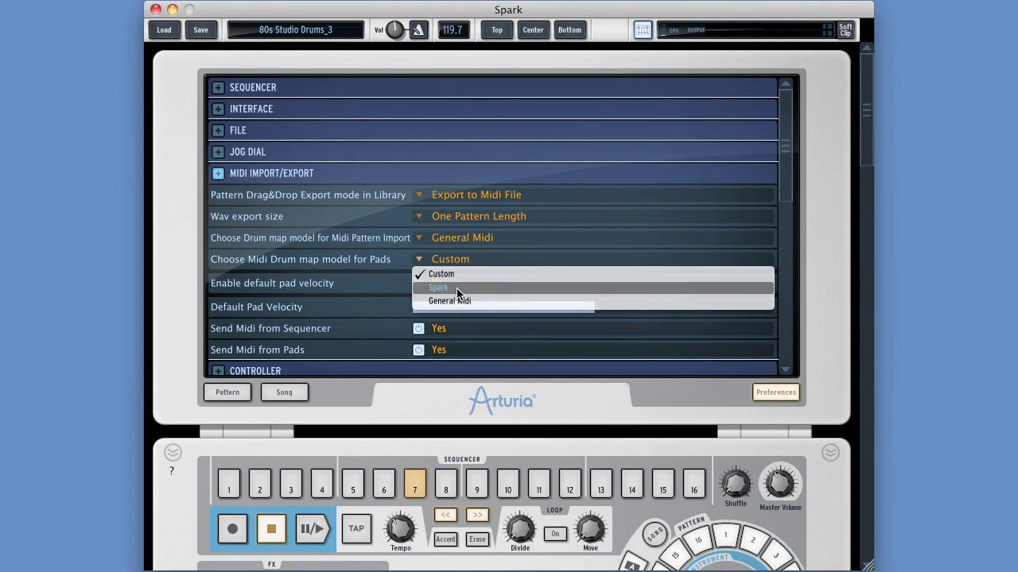
click(489, 261)
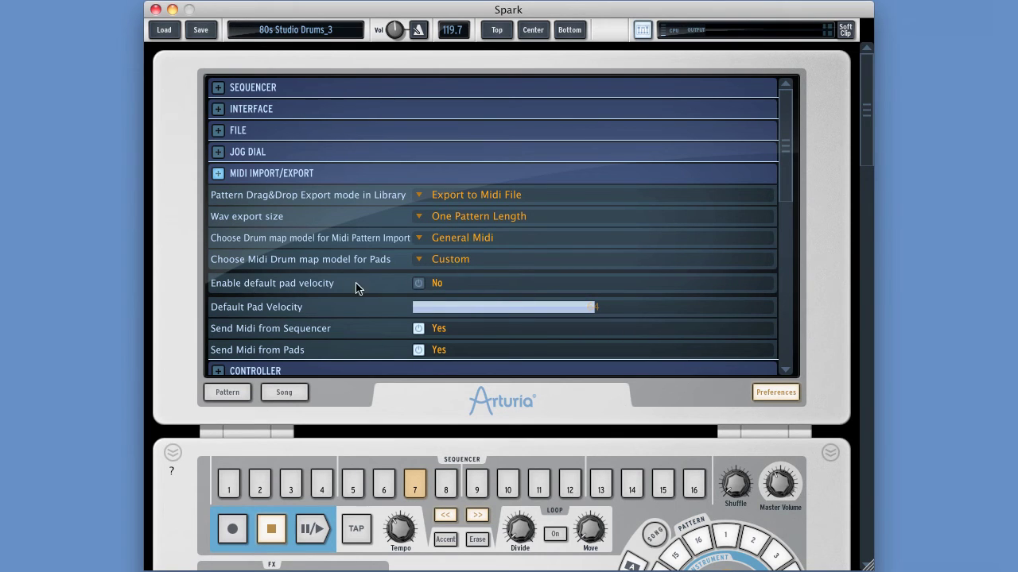
click(420, 285)
click(418, 284)
click(418, 285)
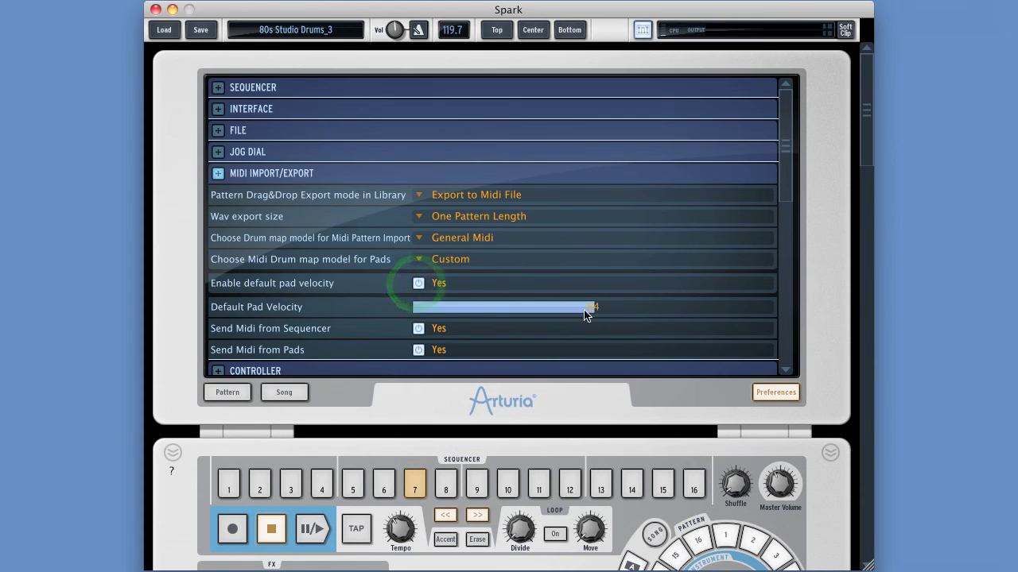
mouse_move(593, 309)
mouse_down()
mouse_move(511, 310)
mouse_move(681, 316)
mouse_move(570, 316)
mouse_move(609, 316)
mouse_move(598, 316)
mouse_up()
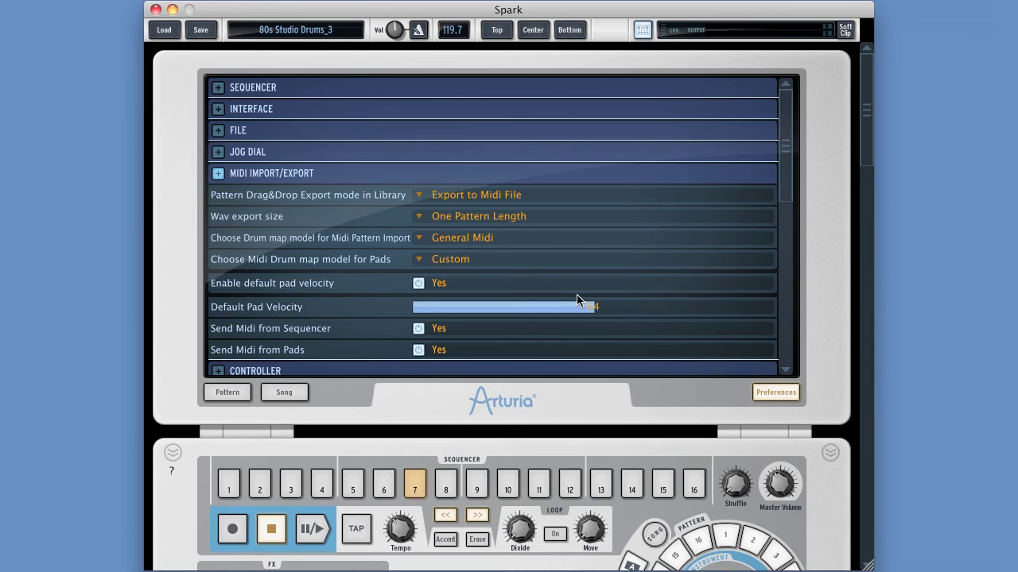
click(419, 284)
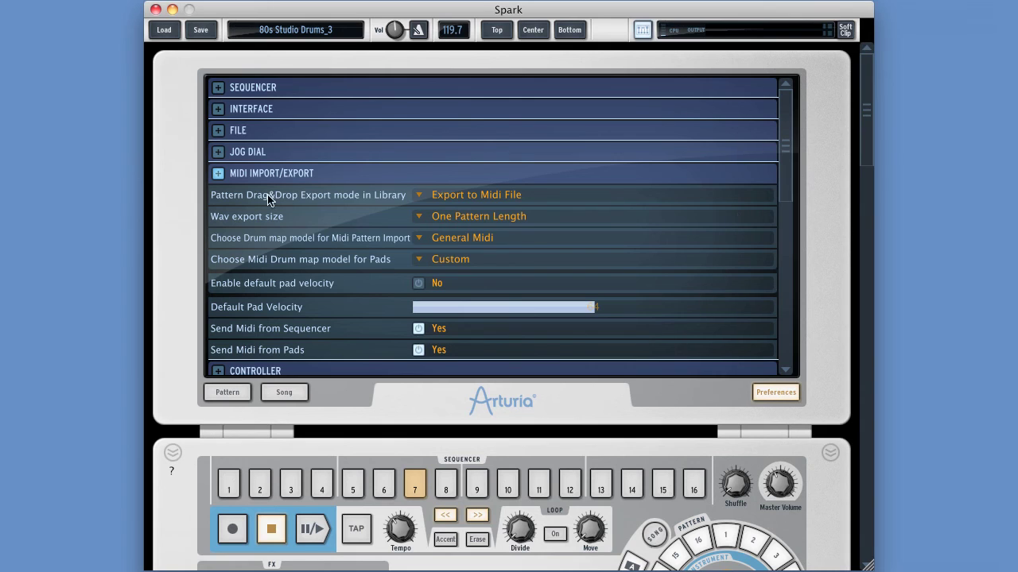
Step: Collapse MIDI Import/Export, expand Controller, and set Knobs speed to Normal
click(218, 173)
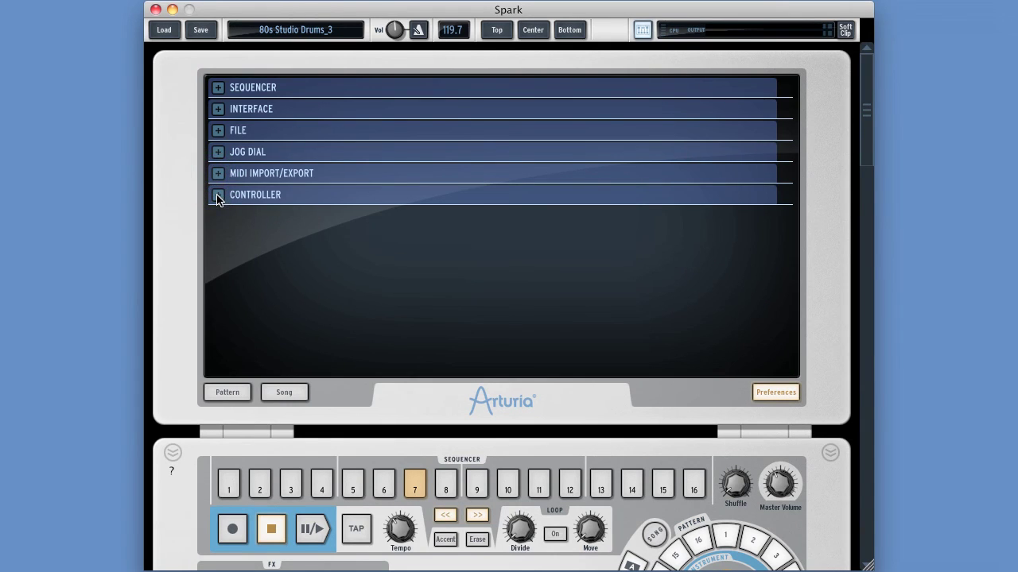
click(217, 173)
click(217, 174)
click(219, 195)
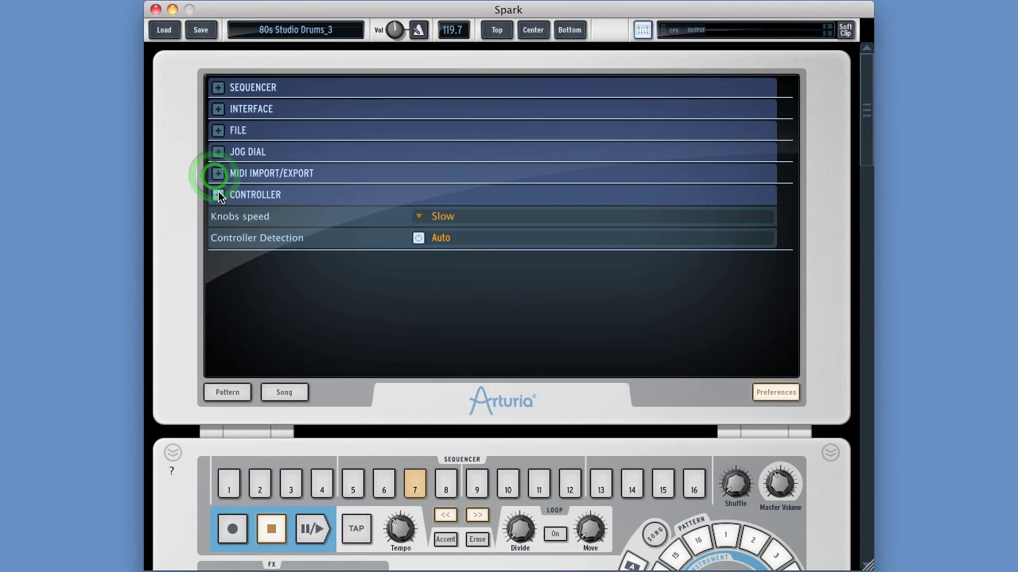
click(443, 218)
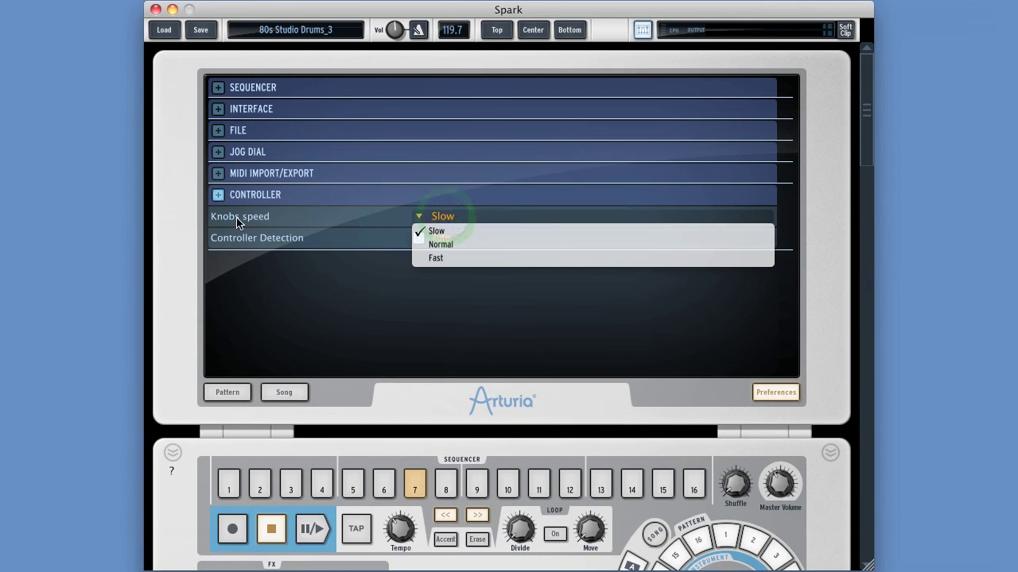
click(463, 243)
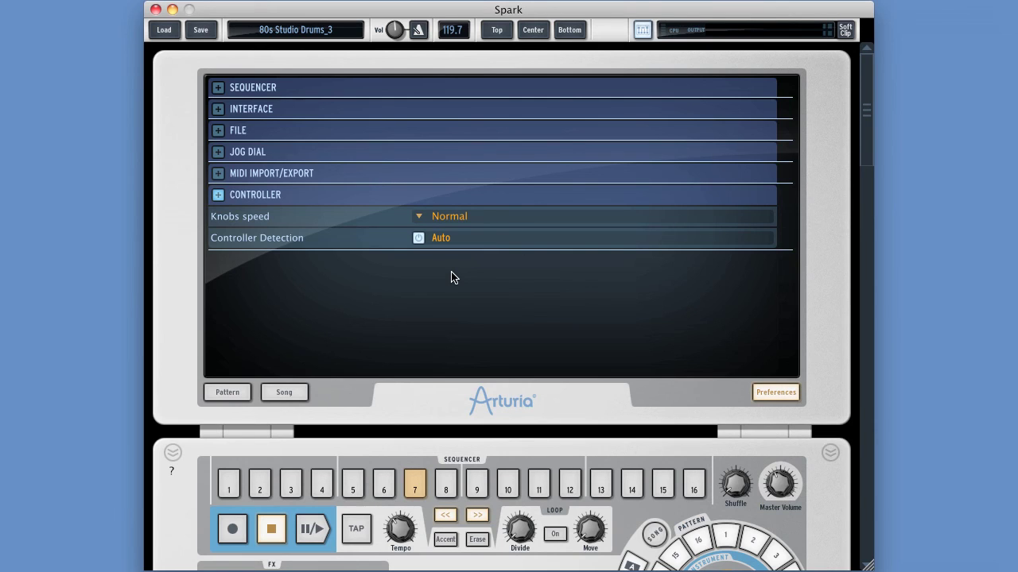
click(439, 237)
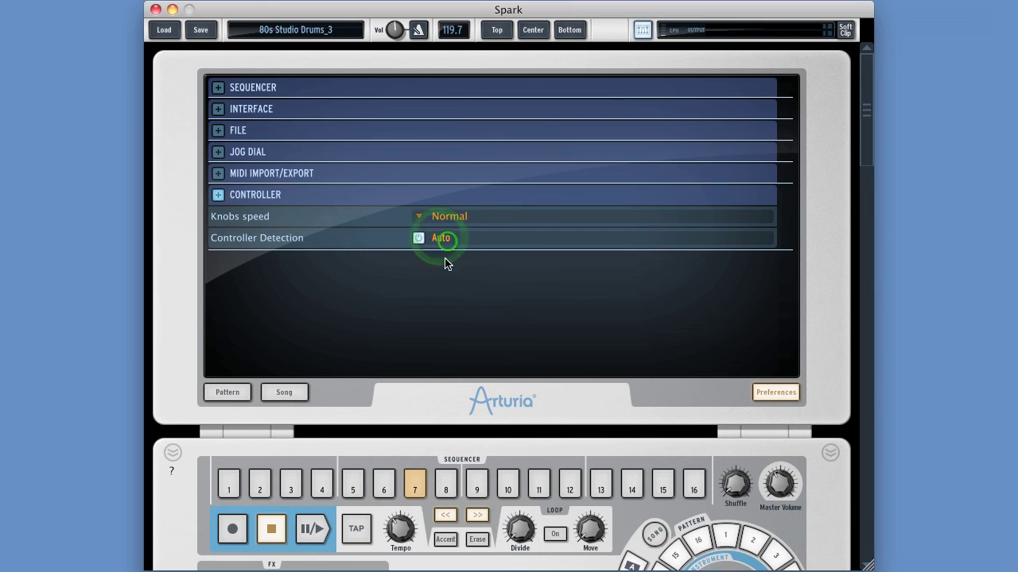
Step: Disconnect and reconnect the hardware controller, leave Knobs speed on Normal, and show the drum machine
click(645, 31)
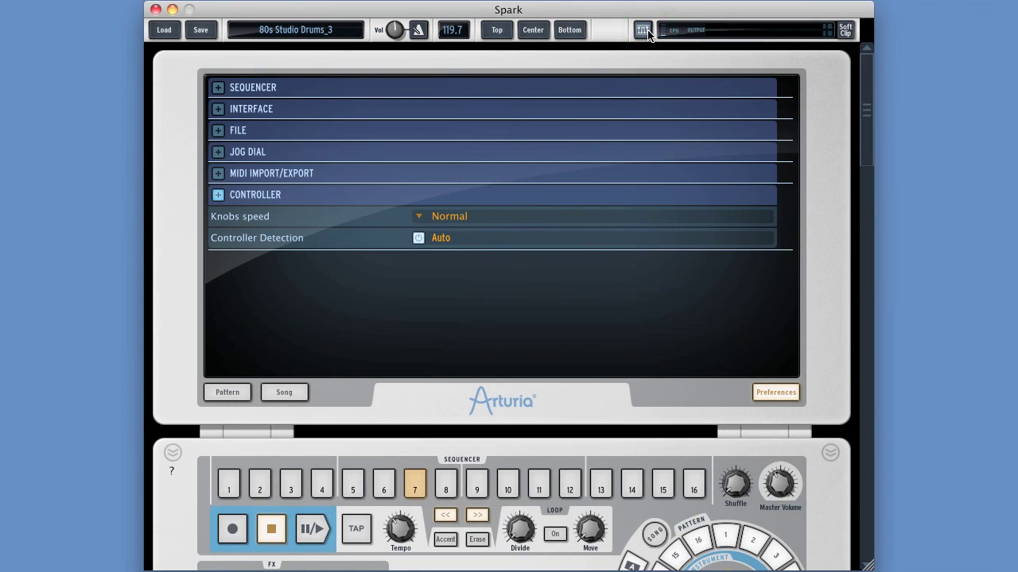
click(645, 31)
click(427, 216)
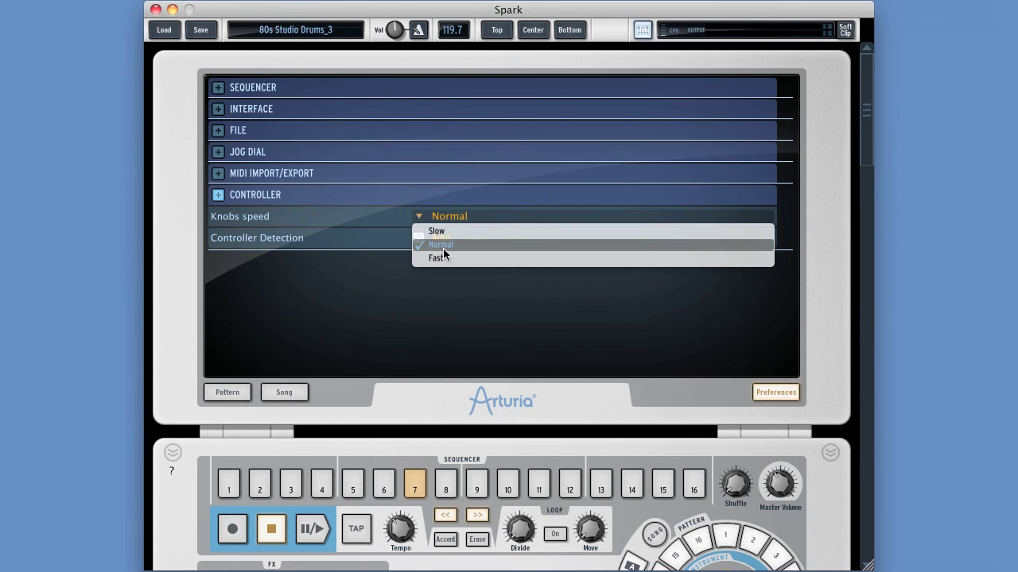
click(532, 29)
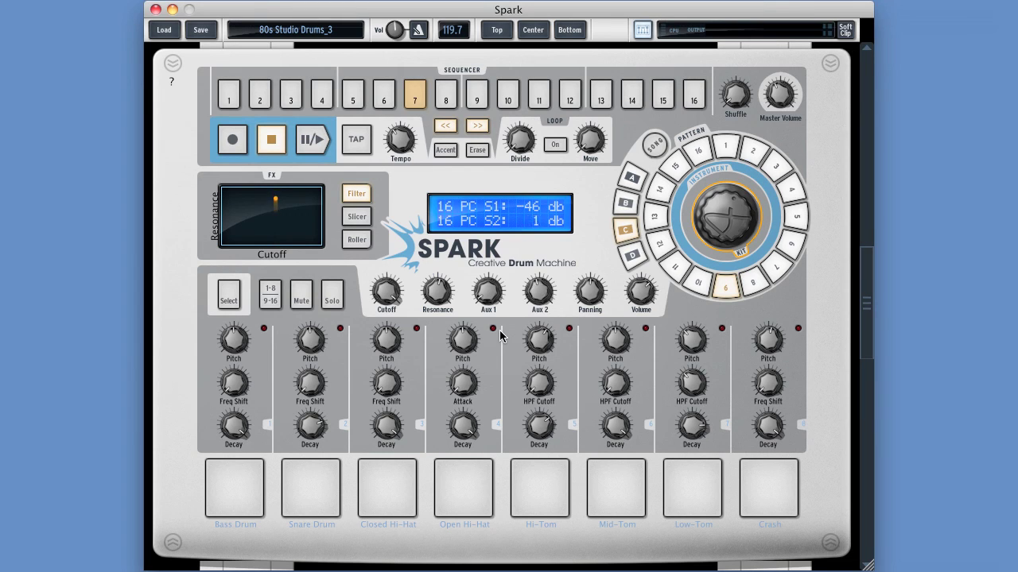
Step: Set Knobs speed to Fast and switch to the drum machine to try it
click(497, 30)
click(449, 217)
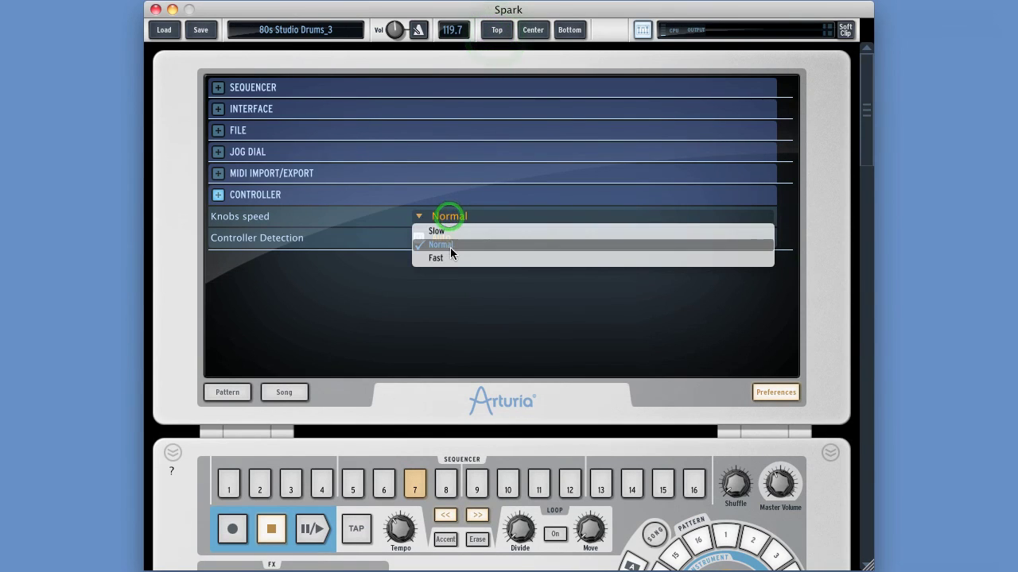
click(450, 256)
click(537, 32)
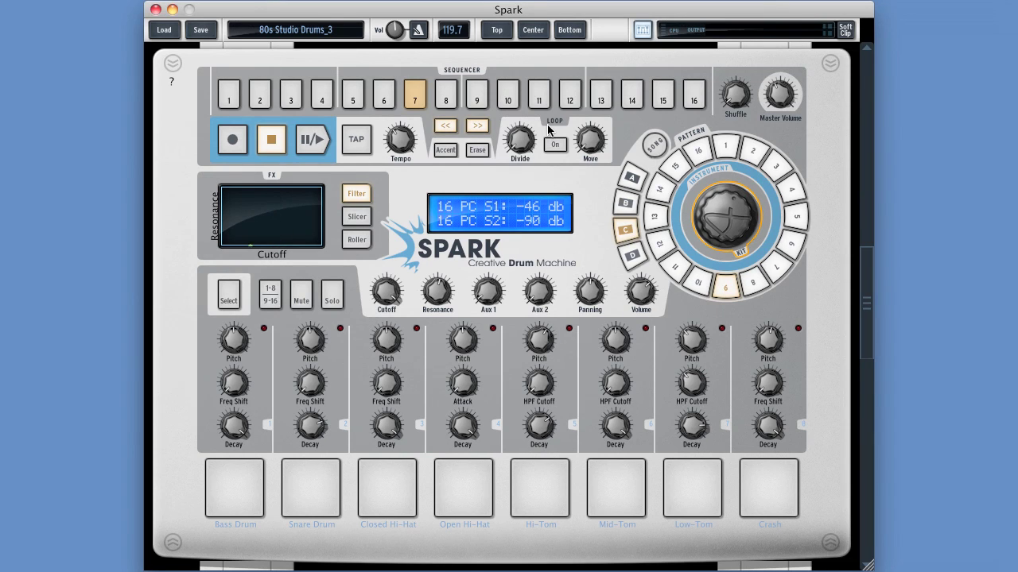
Step: Set Knobs speed to Slow and return to the drum machine view
click(497, 29)
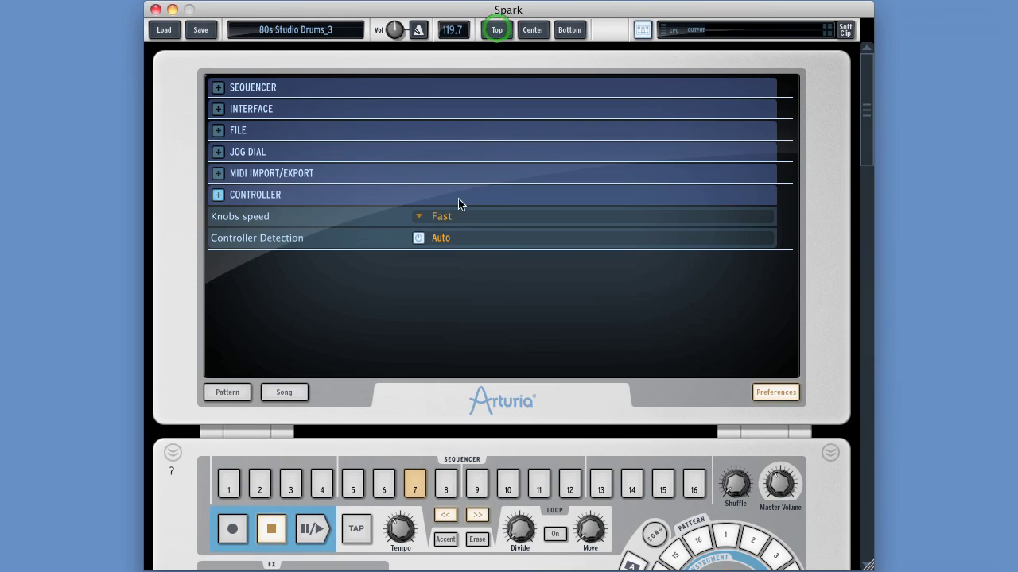
click(453, 217)
click(448, 229)
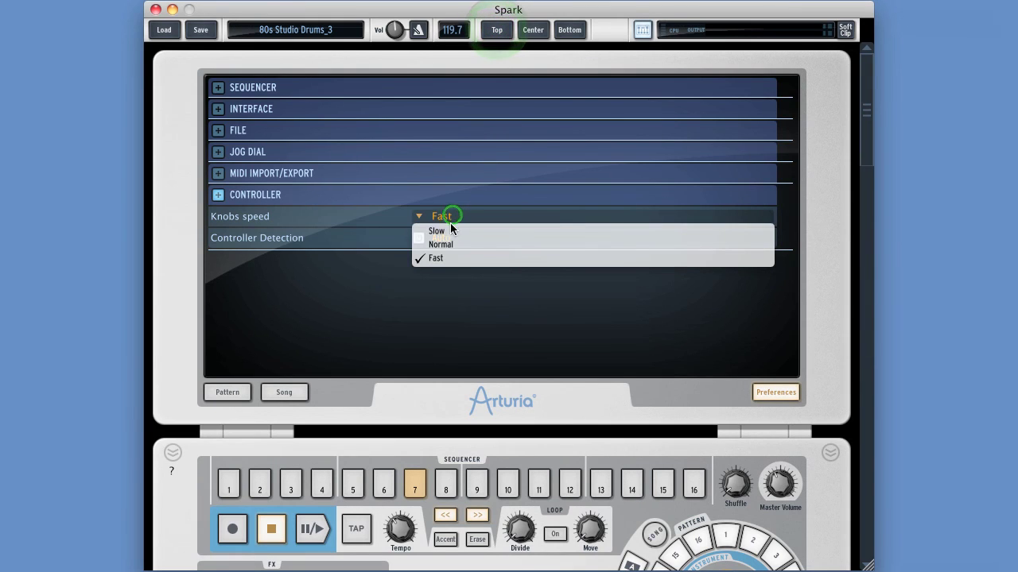
click(533, 30)
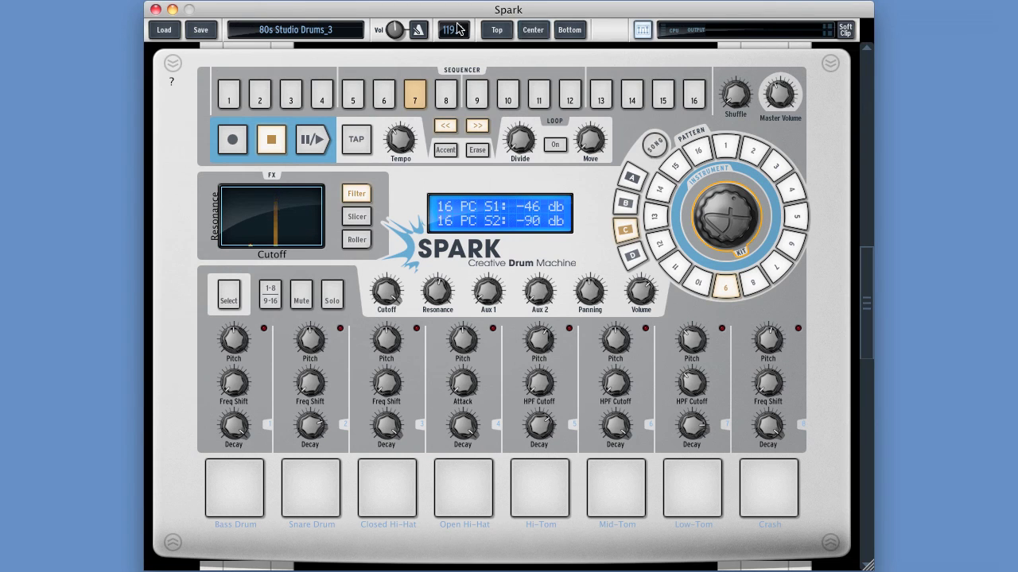
Step: In preferences, set Knobs speed back to Normal and collapse the Controller section
click(507, 35)
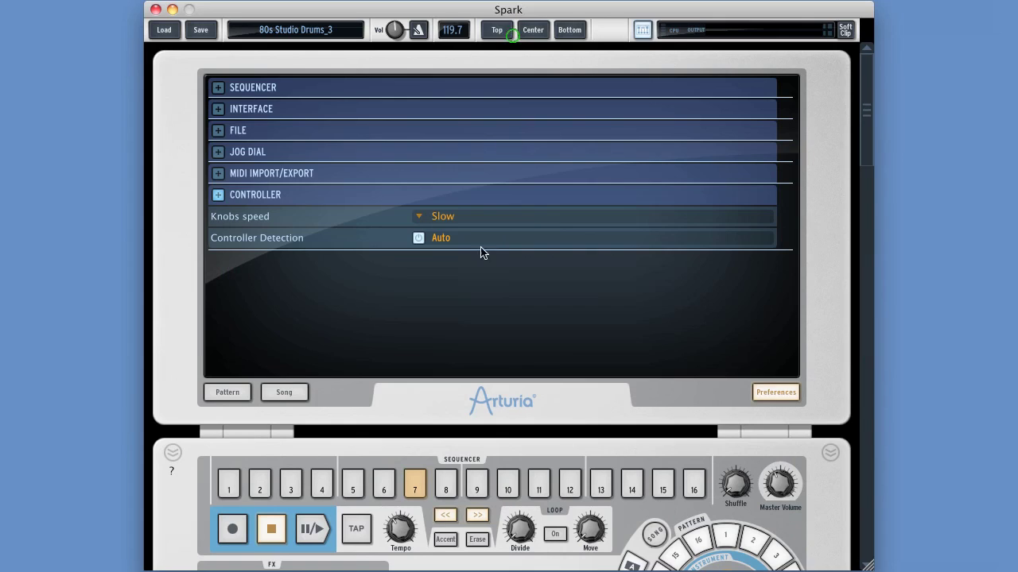
click(431, 218)
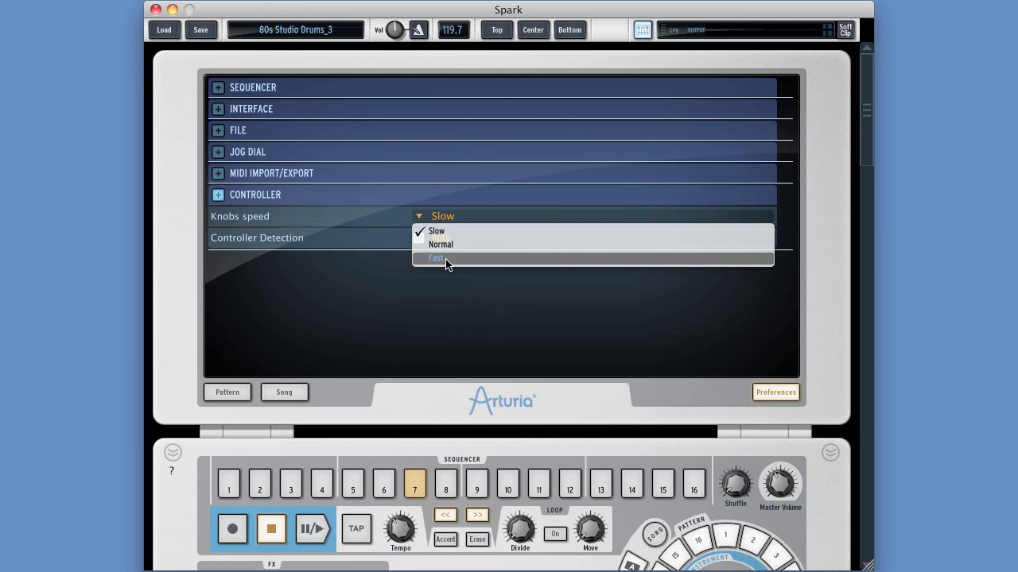
click(449, 246)
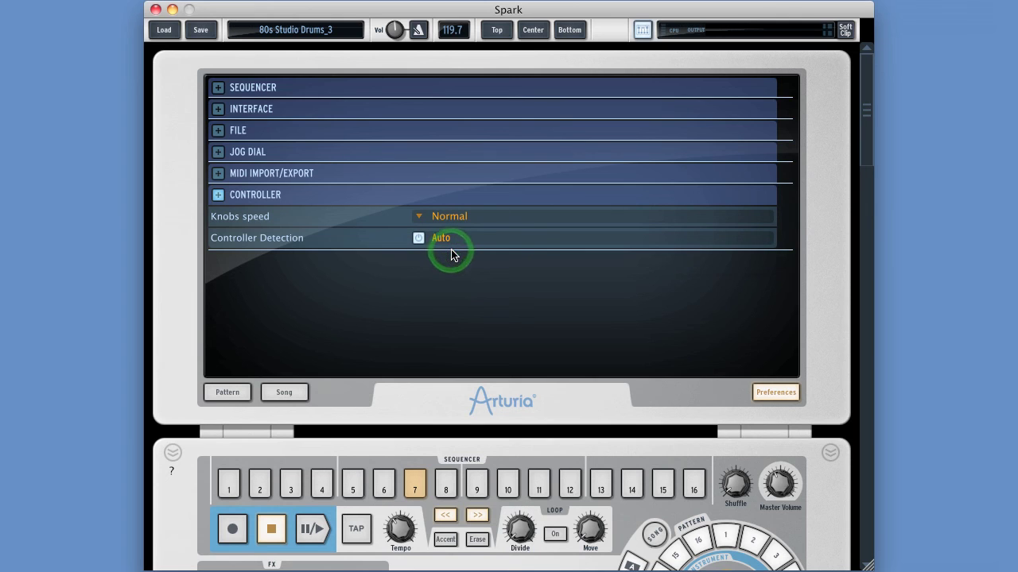
click(217, 195)
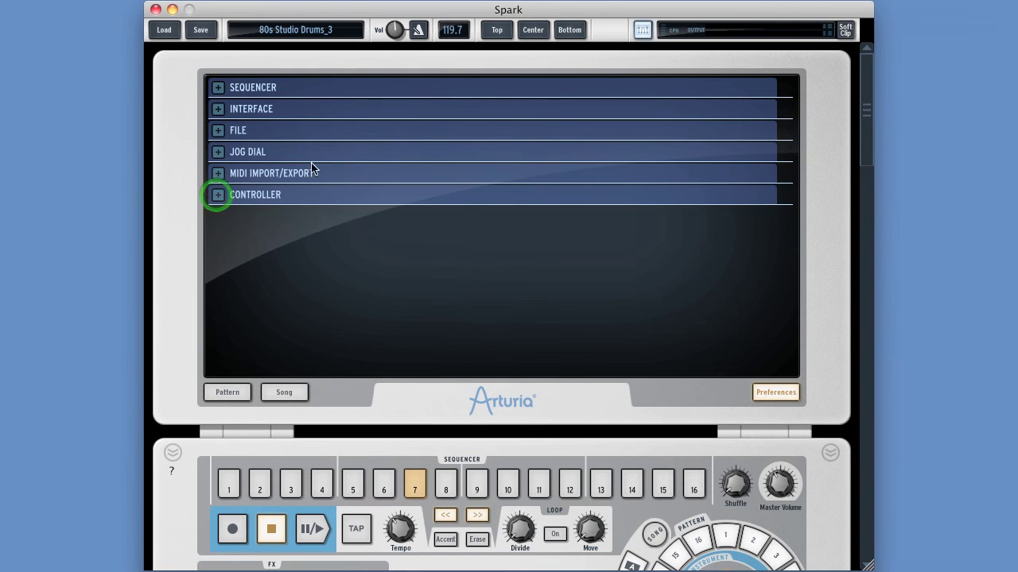